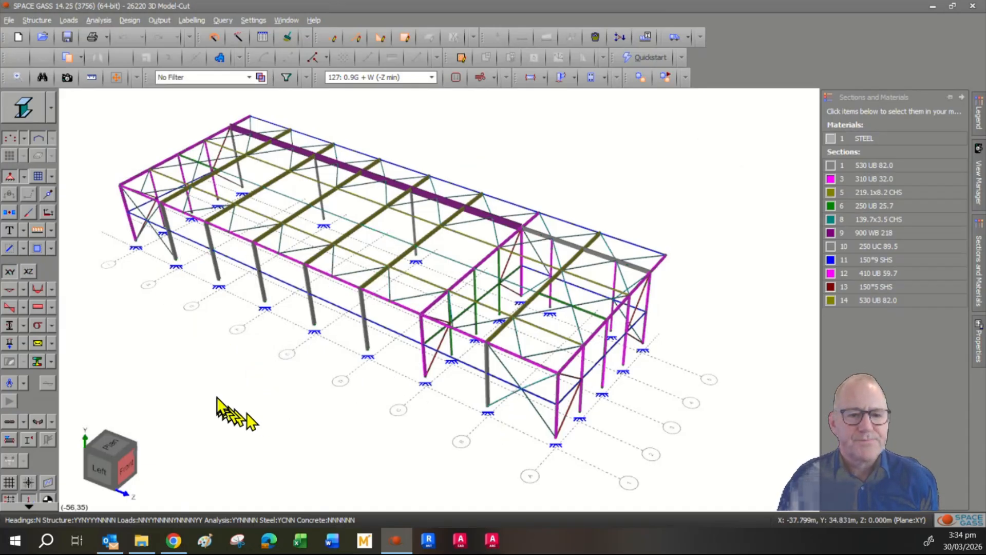
# - Pan, orbit and zoom the warehouse frame to inspect it from several angles
pyautogui.moveTo(269, 422)
pyautogui.mouseDown(button='middle')
pyautogui.moveTo(280, 398)
pyautogui.moveTo(260, 433)
pyautogui.moveTo(265, 419)
pyautogui.moveTo(371, 418)
pyautogui.moveTo(220, 418)
pyautogui.moveTo(341, 446)
pyautogui.moveTo(392, 385)
pyautogui.moveTo(257, 388)
pyautogui.moveTo(266, 425)
pyautogui.mouseUp(button='middle')
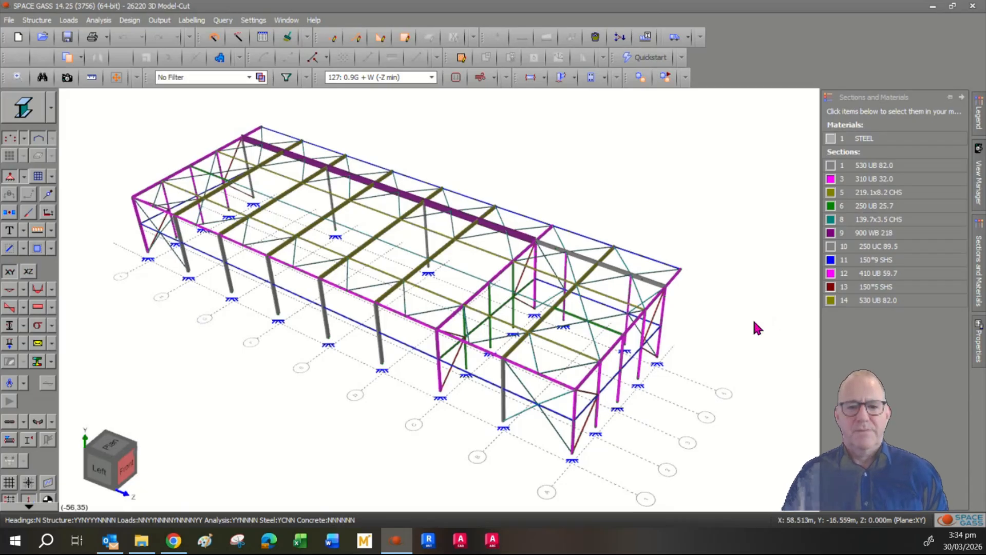
pyautogui.keyDown('shift'); pyautogui.moveTo(754, 322); pyautogui.dragTo(511, 315, button='middle'); pyautogui.keyUp('shift')
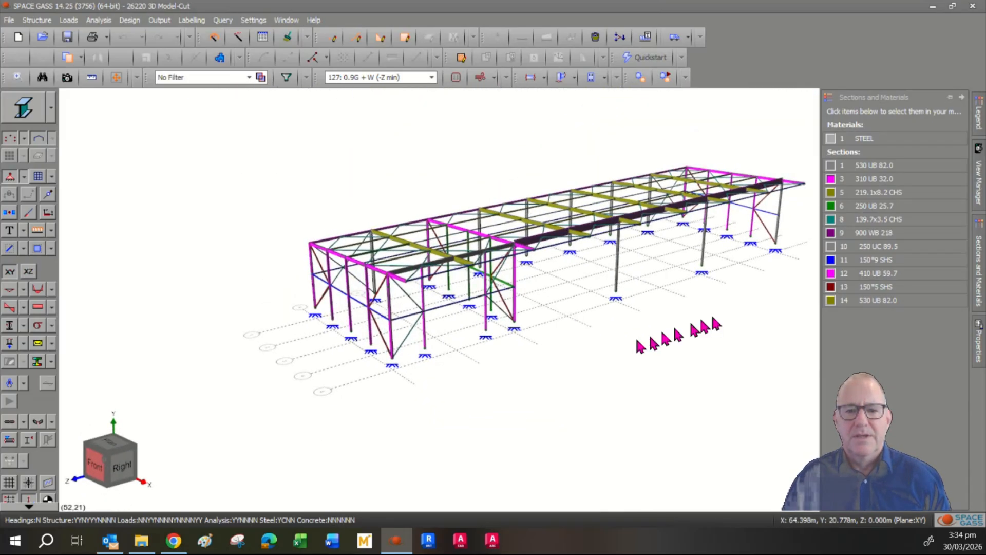
pyautogui.moveTo(715, 323); pyautogui.dragTo(652, 337, button='middle')
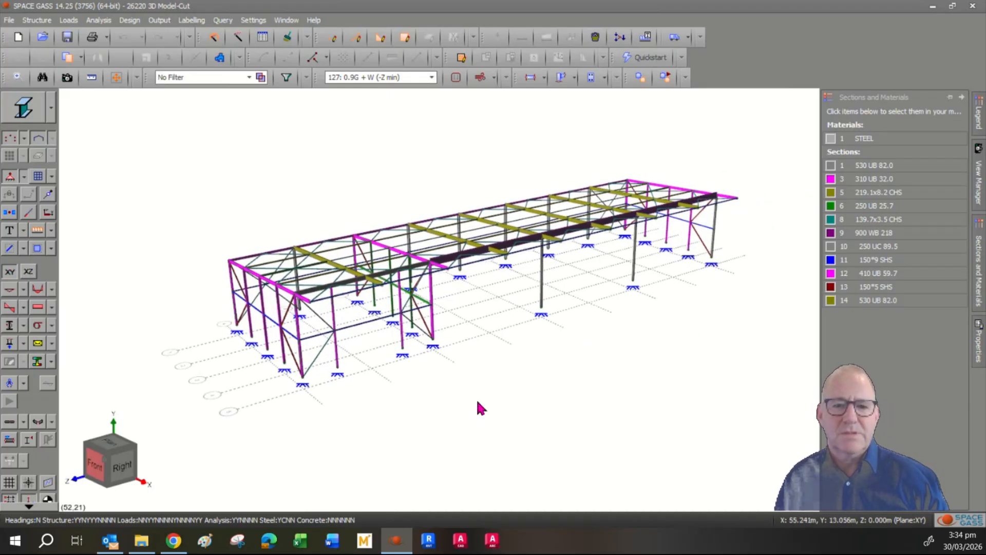
pyautogui.scroll(5, 478, 402)
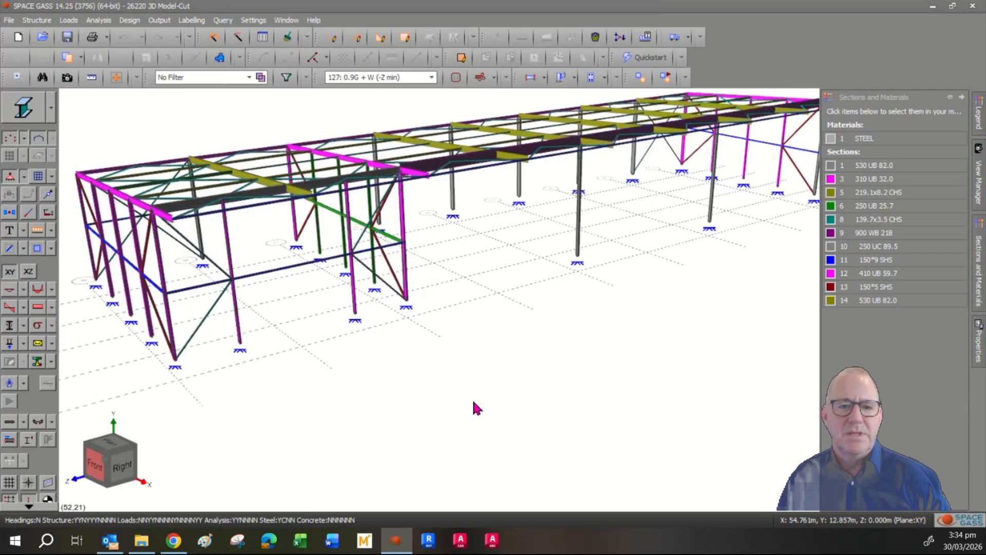
pyautogui.scroll(-1, 477, 390)
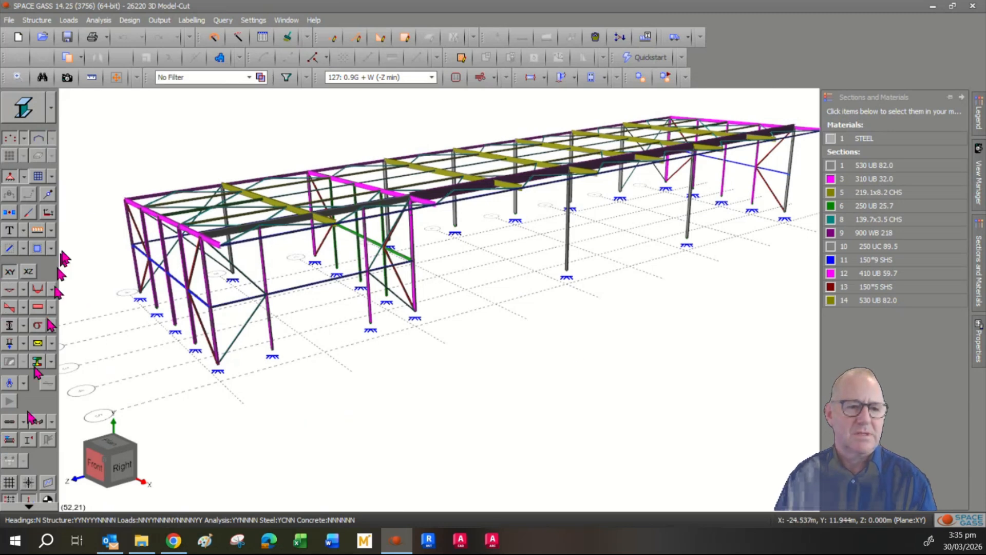
pyautogui.moveTo(602, 361)
pyautogui.mouseDown(button='middle')
pyautogui.moveTo(605, 368)
pyautogui.moveTo(592, 355)
pyautogui.moveTo(621, 337)
pyautogui.moveTo(601, 341)
pyautogui.moveTo(584, 362)
pyautogui.mouseUp(button='middle')
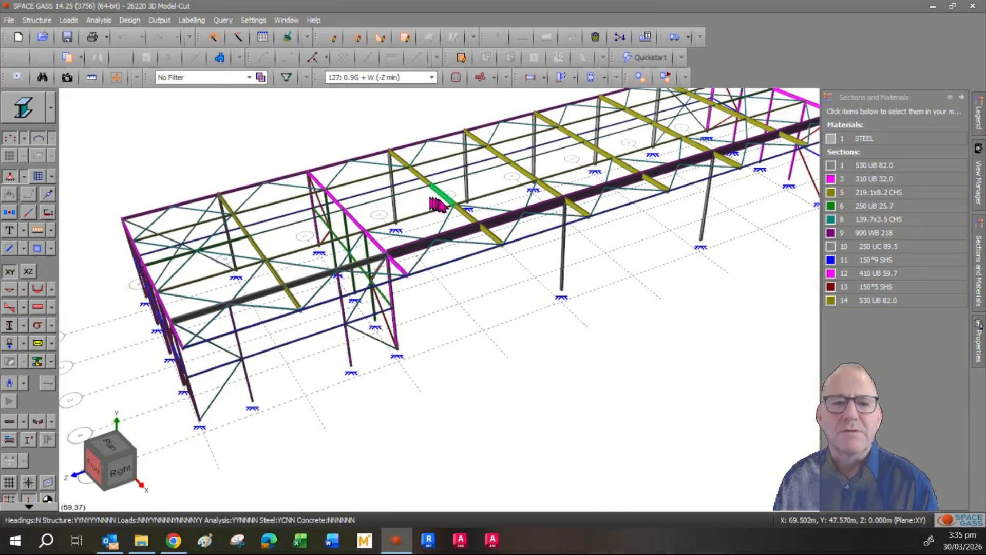
pyautogui.moveTo(441, 206)
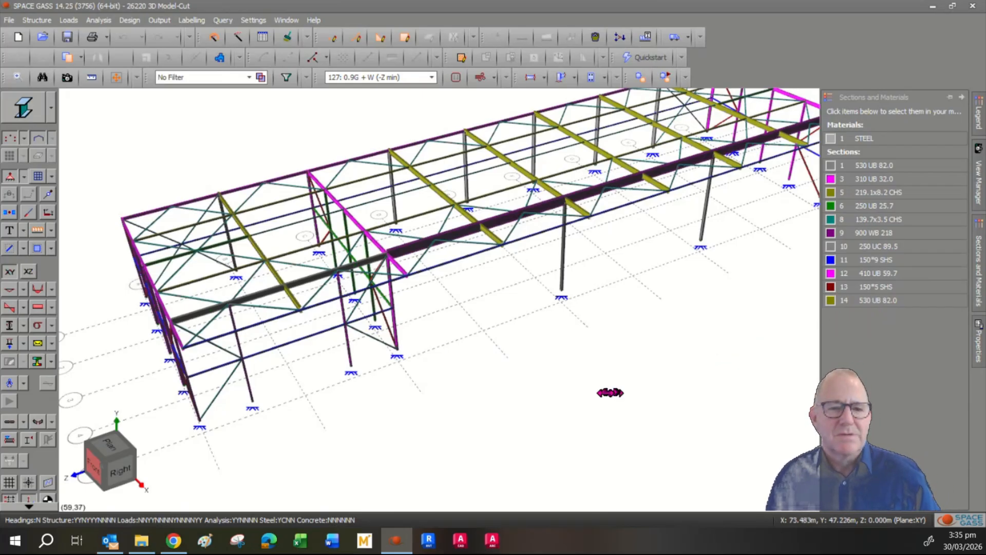
pyautogui.moveTo(549, 410)
pyautogui.mouseDown(button='middle')
pyautogui.moveTo(565, 388)
pyautogui.moveTo(563, 412)
pyautogui.mouseUp(button='middle')
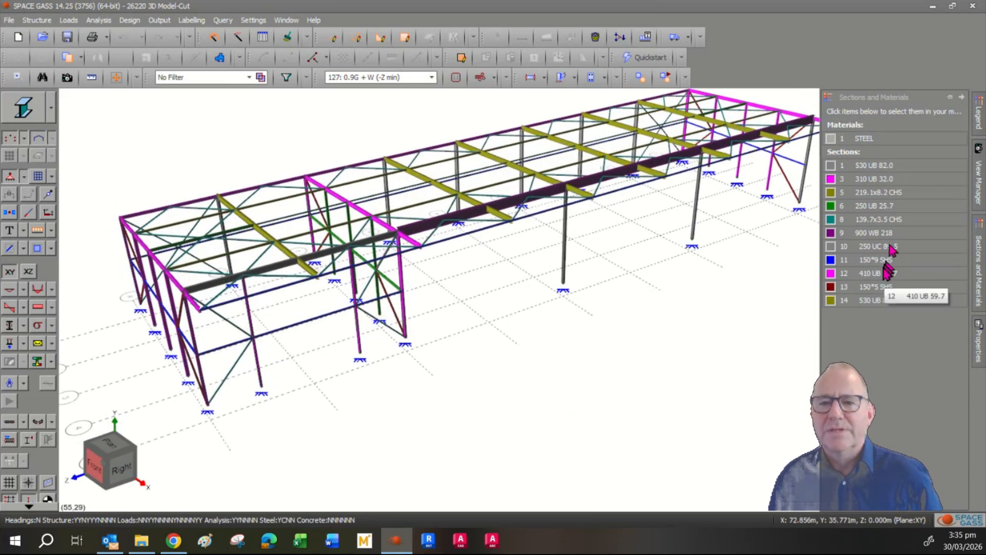
pyautogui.moveTo(675, 295); pyautogui.dragTo(648, 351, button='middle')
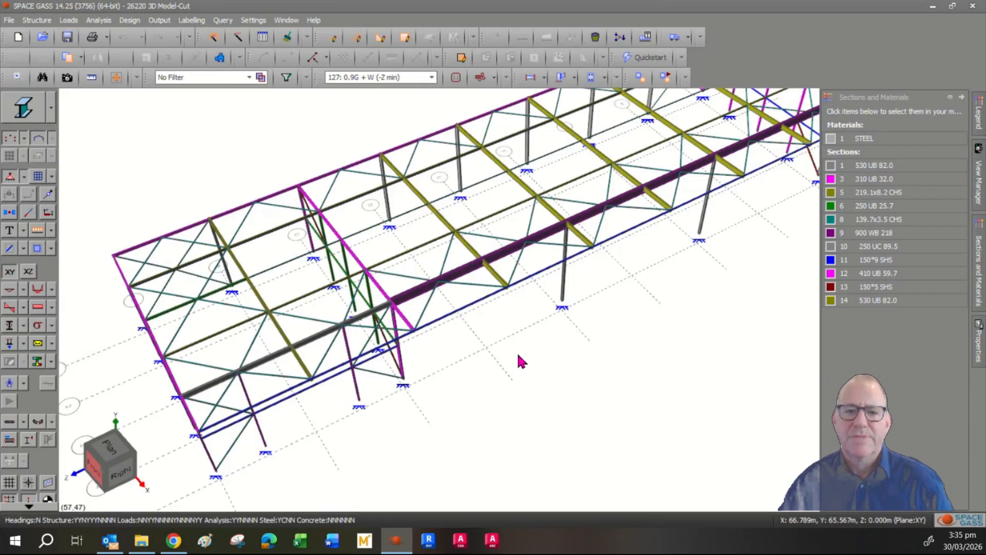
pyautogui.scroll(-3, 510, 352)
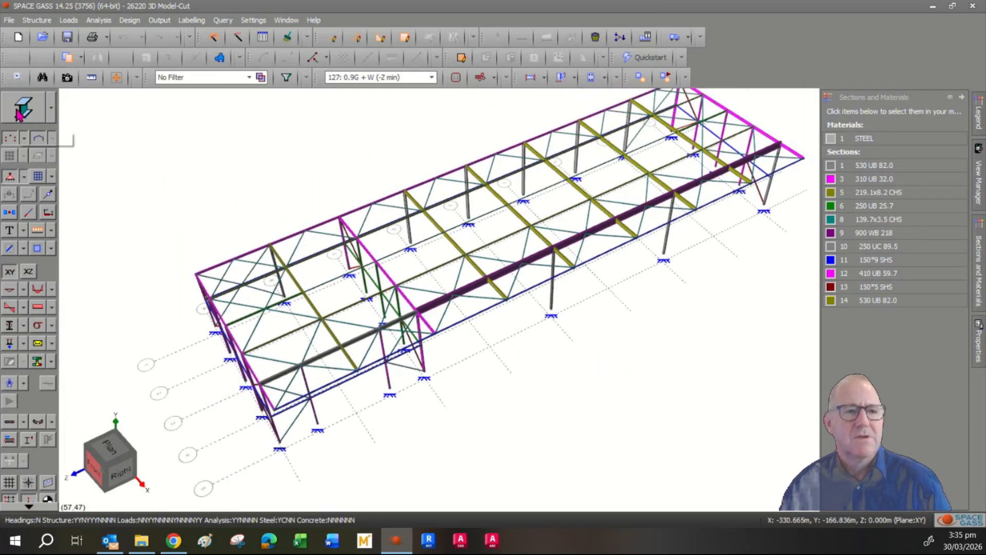
# - Switch the display mode to Outlined, then to Wireframe
pyautogui.click(53, 109)
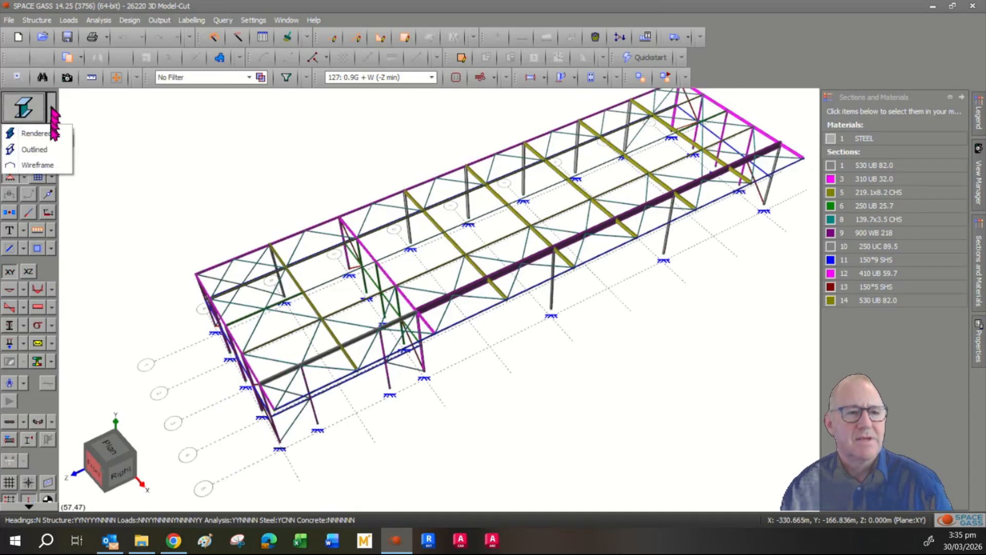
pyautogui.click(51, 152)
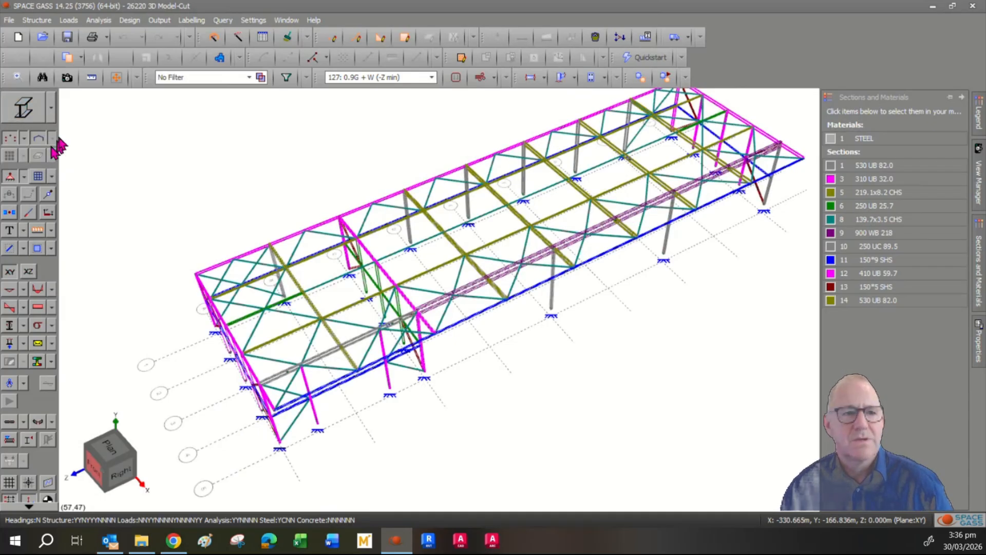
pyautogui.click(52, 109)
pyautogui.click(37, 164)
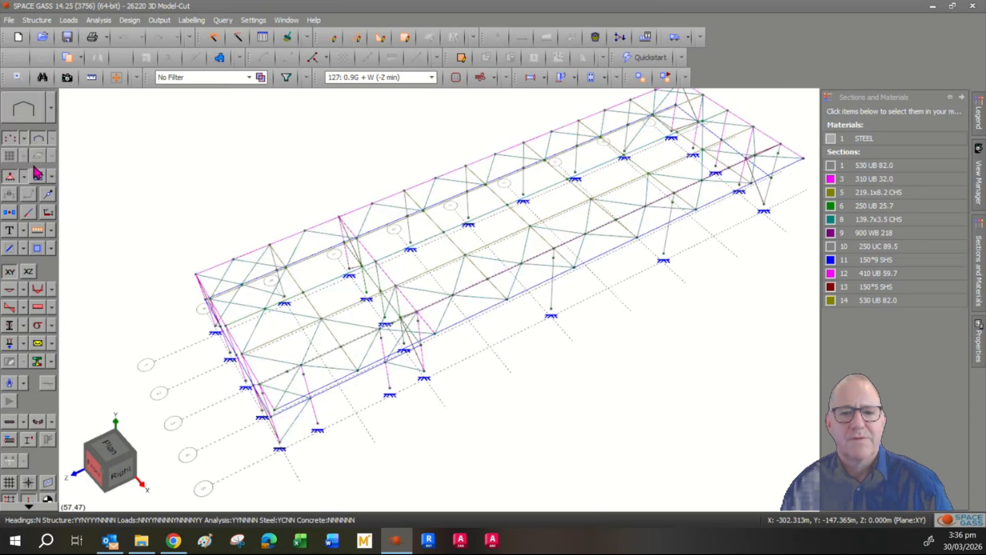
pyautogui.moveTo(589, 402)
pyautogui.mouseDown(button='middle')
pyautogui.moveTo(575, 407)
pyautogui.moveTo(584, 379)
pyautogui.moveTo(601, 361)
pyautogui.moveTo(621, 361)
pyautogui.moveTo(591, 401)
pyautogui.mouseUp(button='middle')
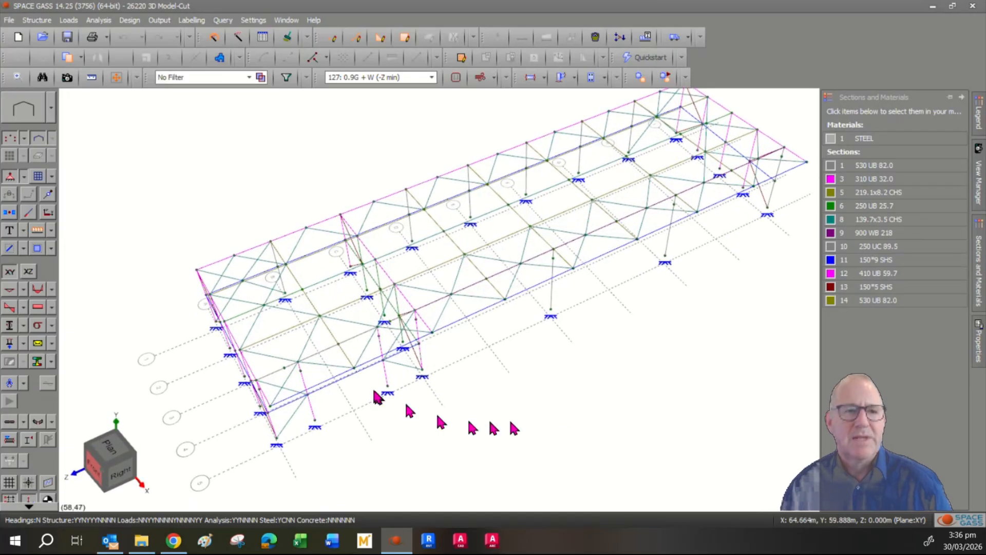
# - Turn gridlines and bubbles off with node restraints still shown, and check then close the Gridlines settings
pyautogui.click(10, 184)
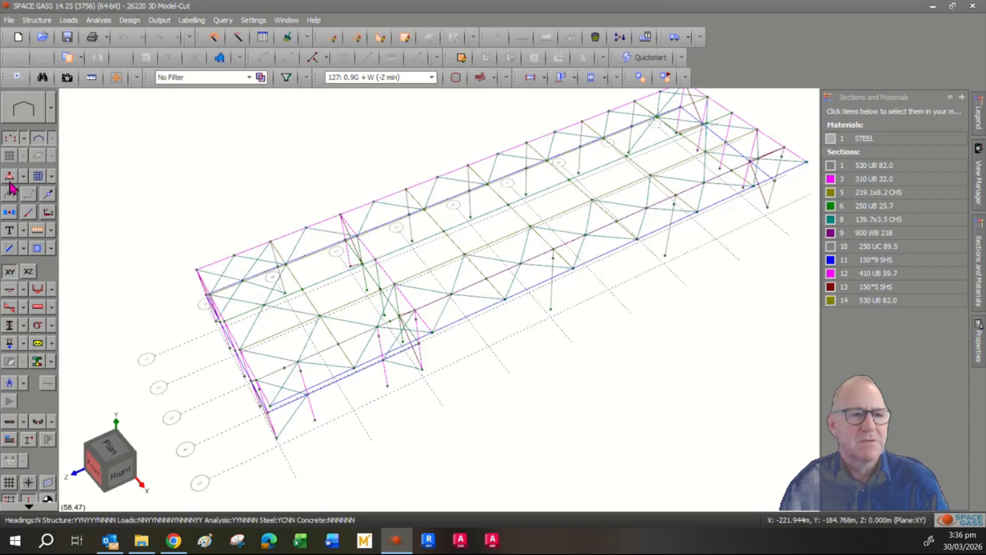
pyautogui.click(10, 180)
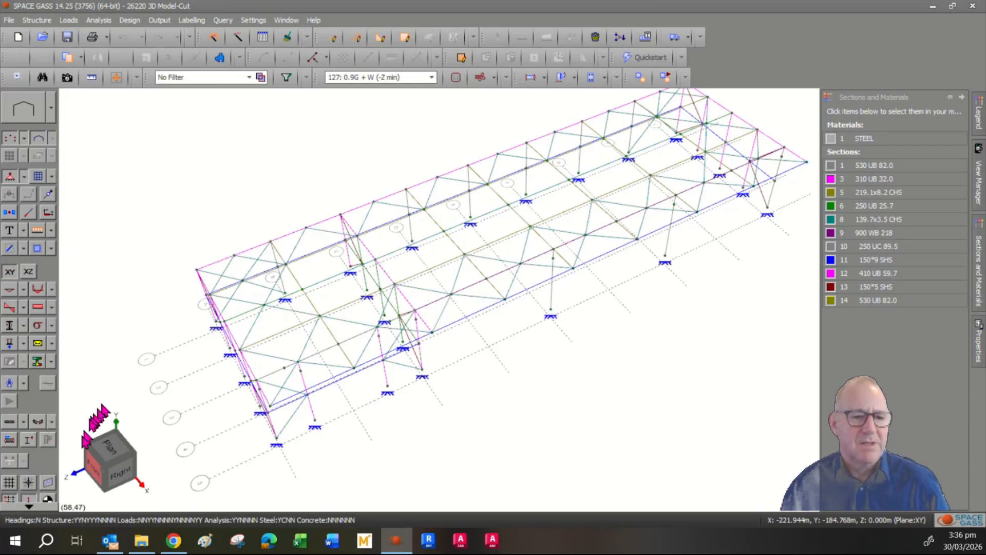
pyautogui.click(24, 506)
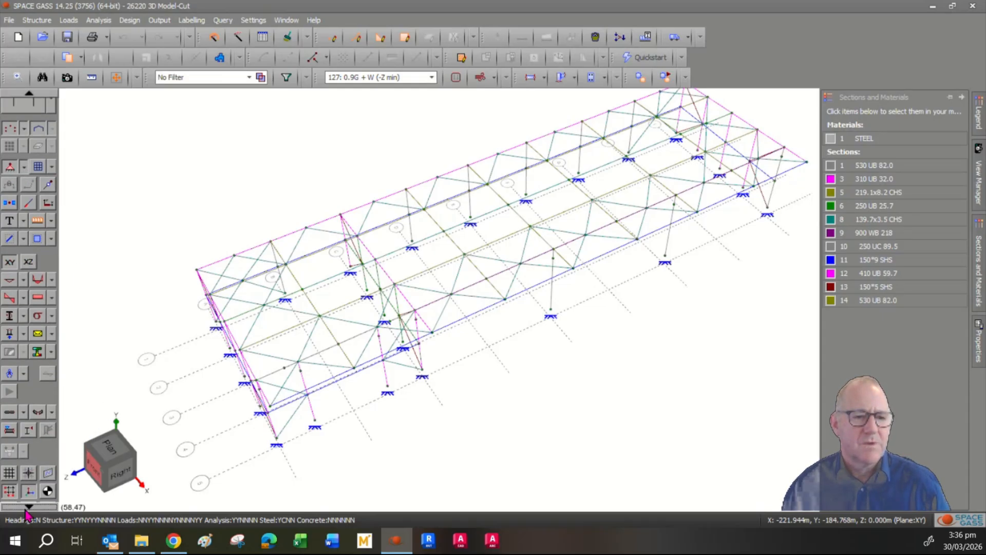
pyautogui.click(8, 490)
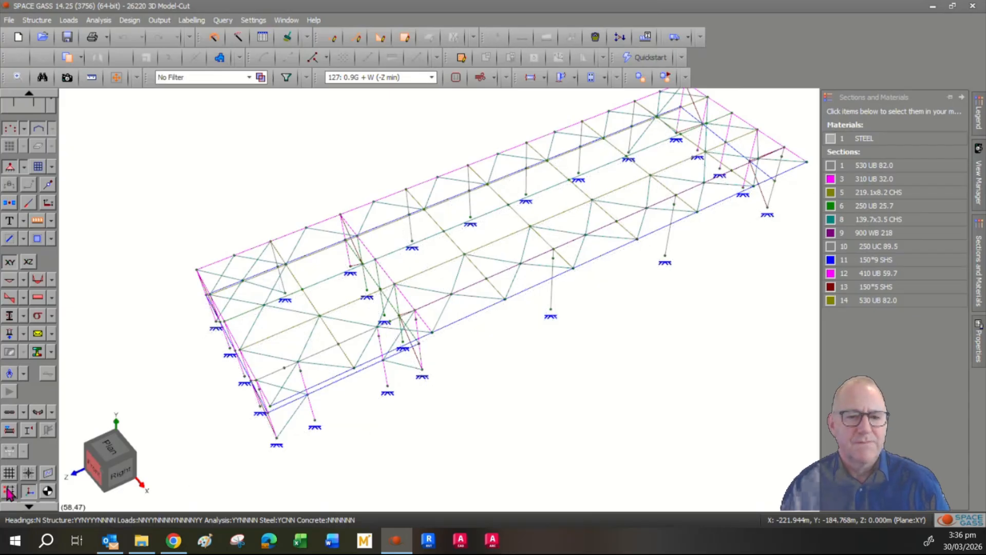
pyautogui.click(8, 491)
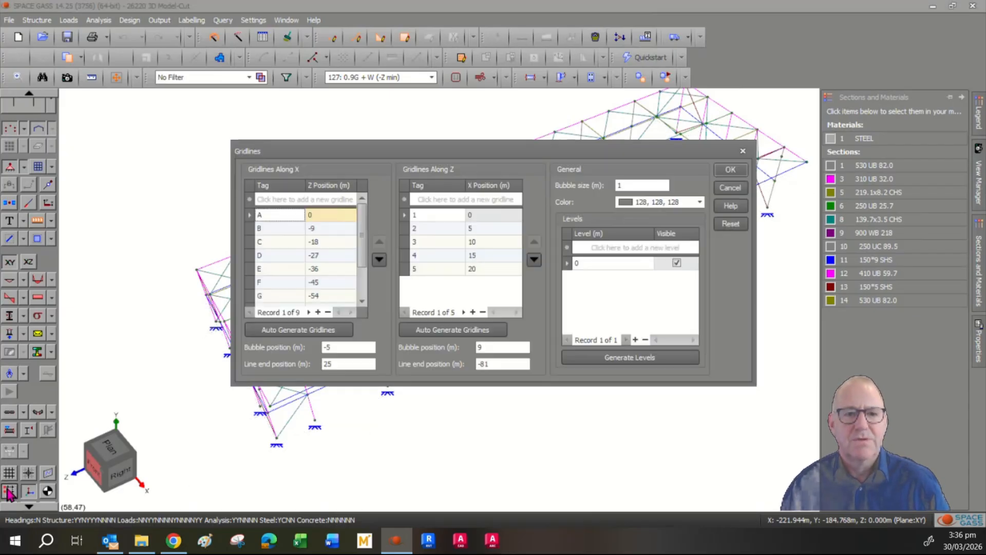
pyautogui.click(732, 188)
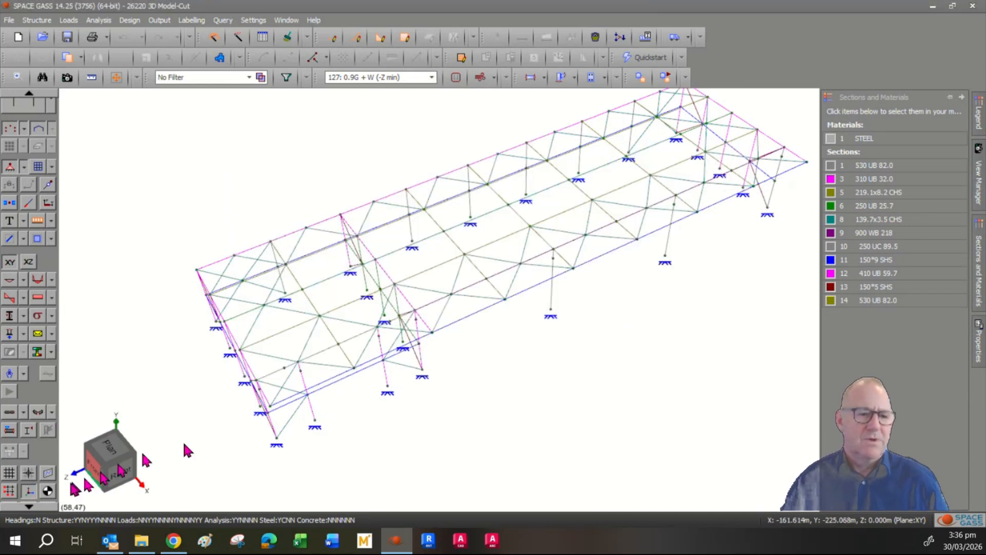
# - Try a working-plane grid spacing of 6, then cancel without applying it
pyautogui.click(10, 473)
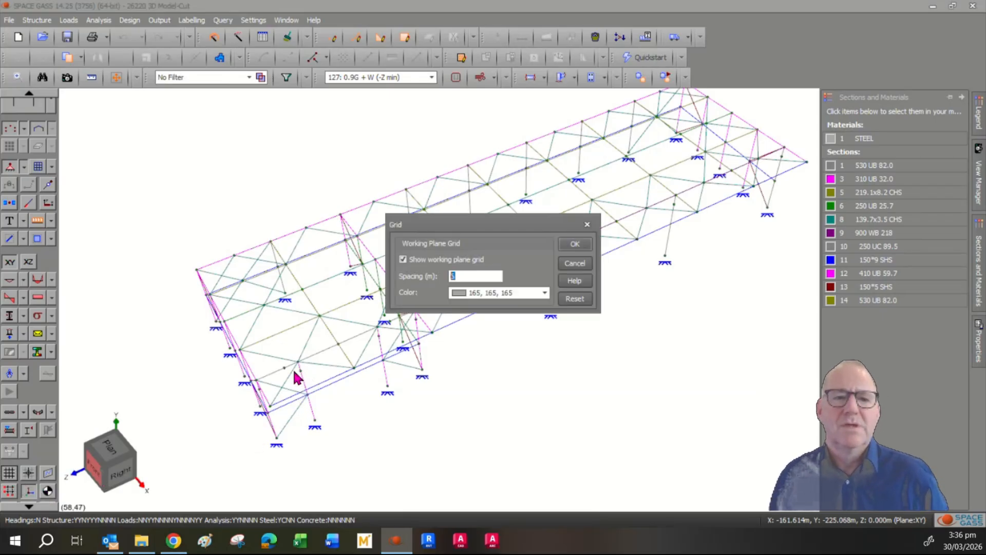
pyautogui.write('6')
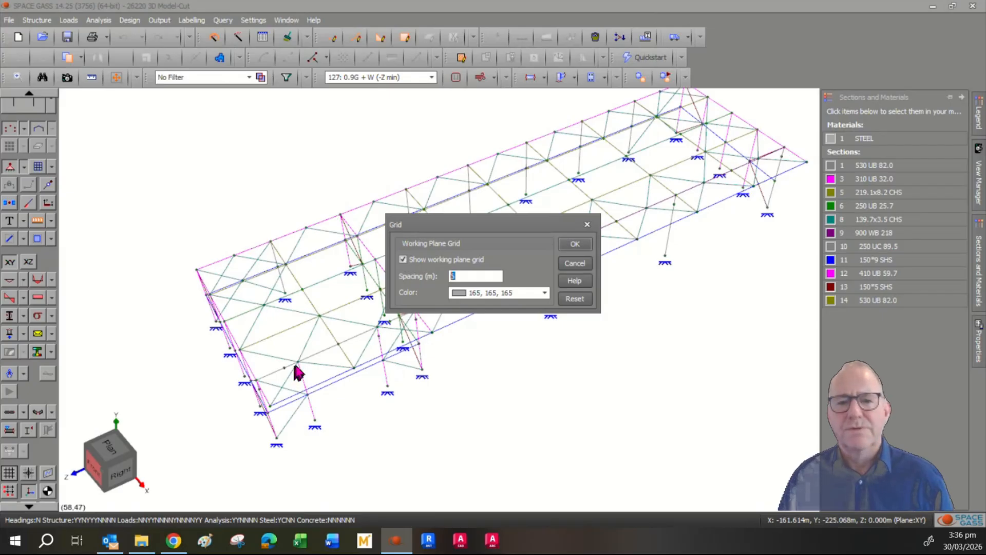
pyautogui.click(575, 263)
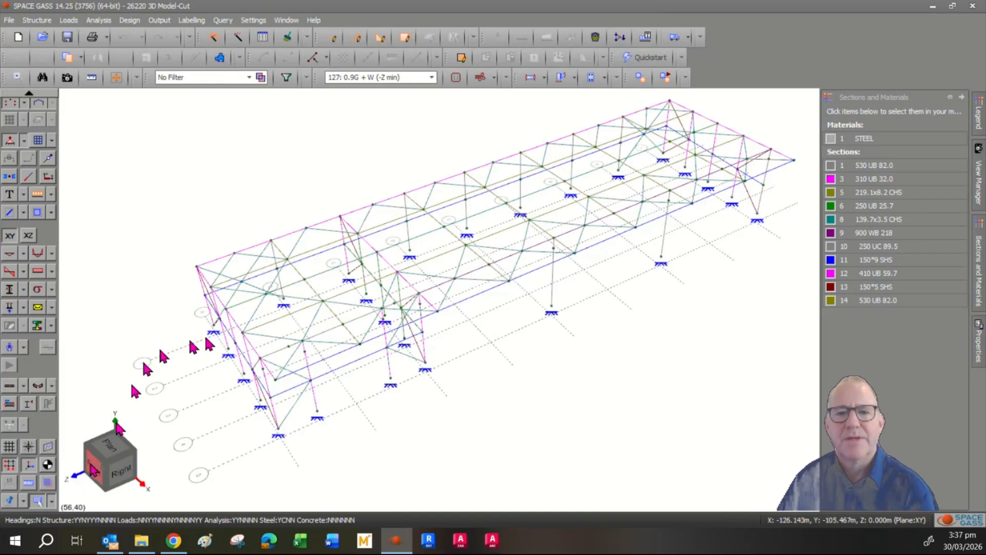
pyautogui.moveTo(222, 347)
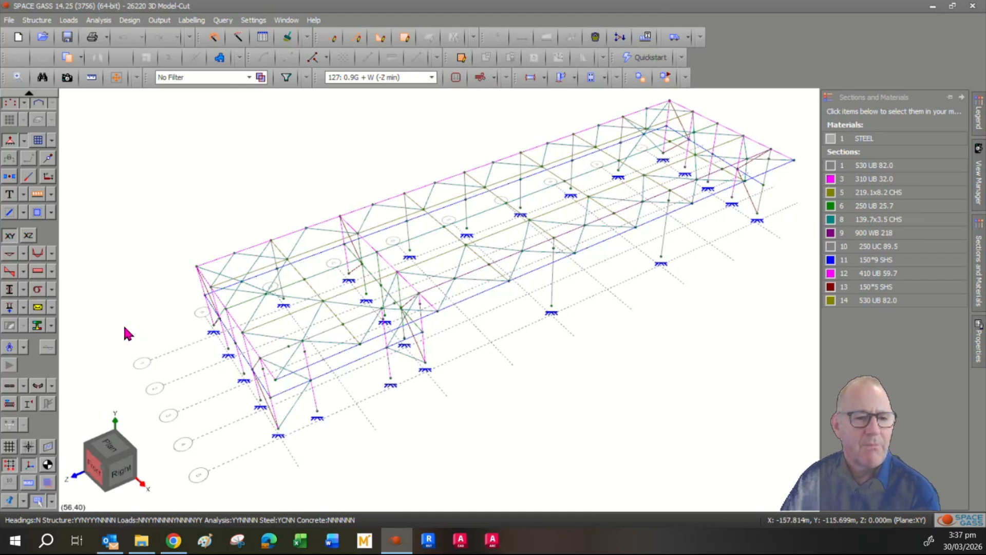
# - Hide the gridlines and briefly toggle the origin marker on and off
pyautogui.click(9, 465)
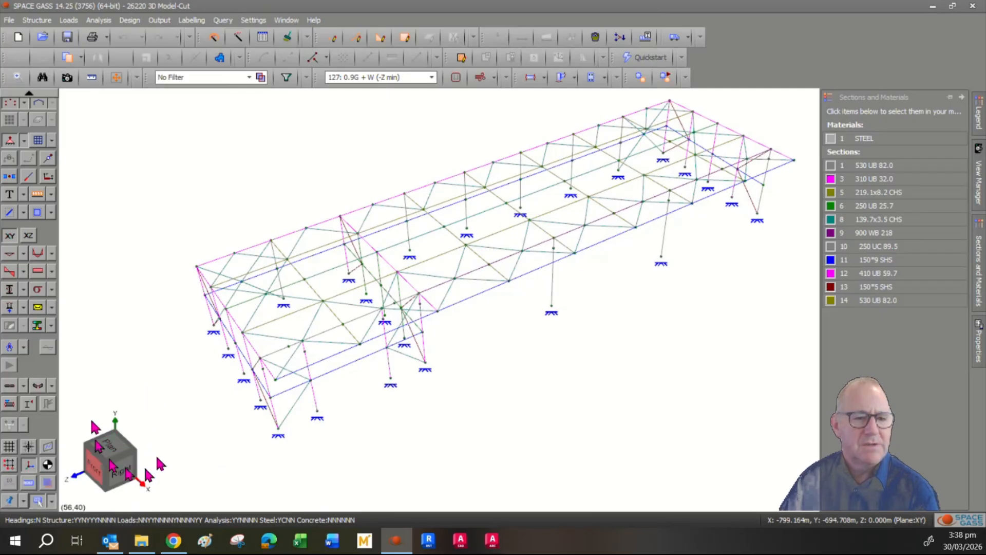
pyautogui.click(49, 467)
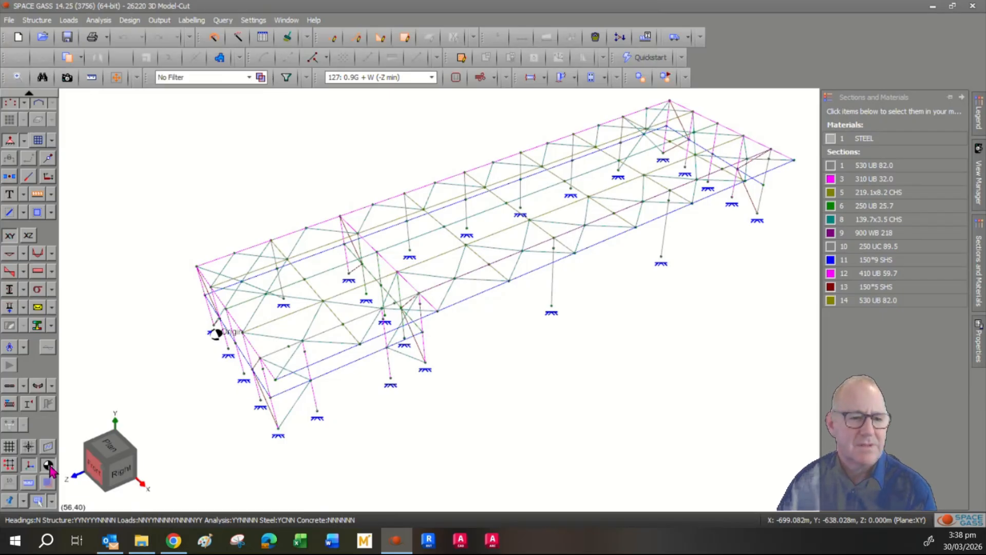
pyautogui.click(49, 467)
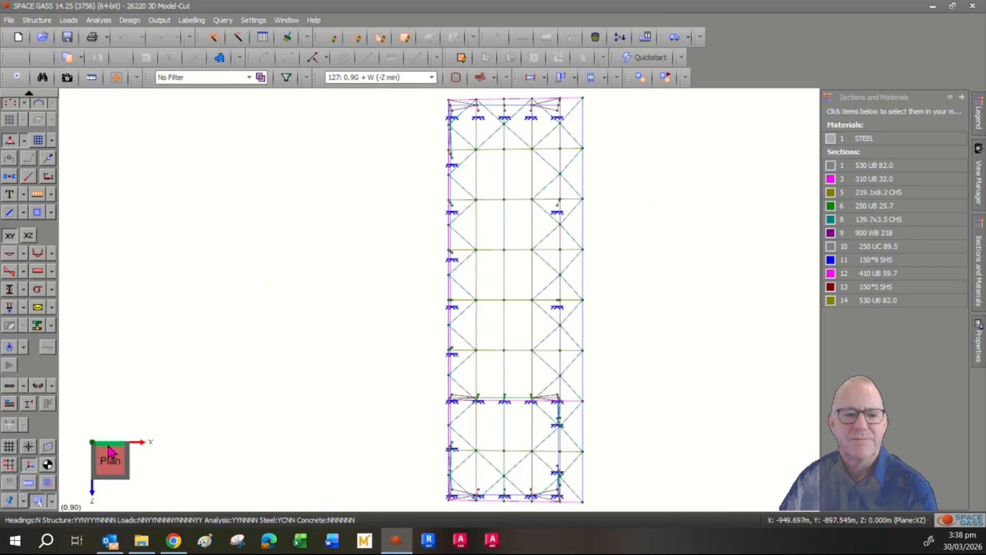
# - Check the frame from isometric and front views, then orbit to see it from below
pyautogui.click(131, 482)
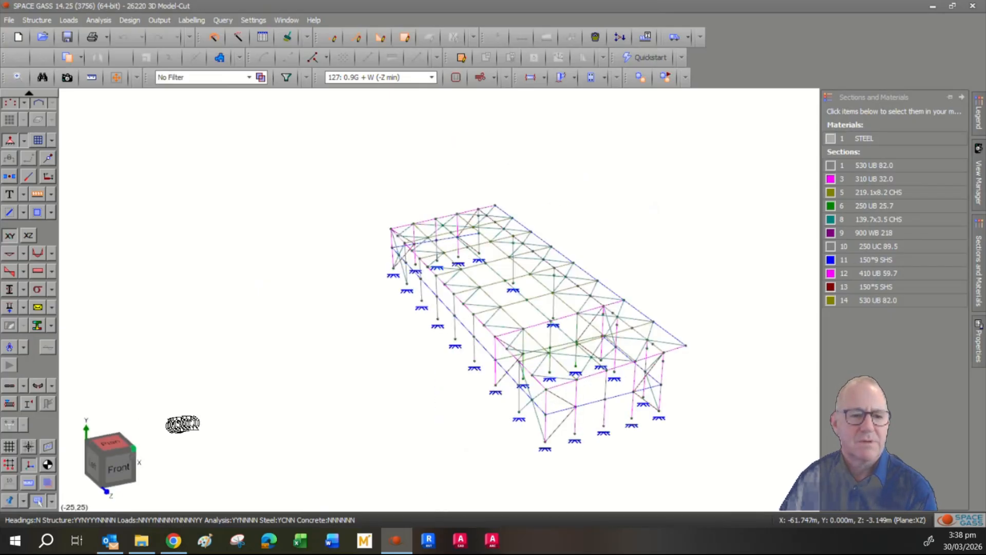
pyautogui.click(129, 463)
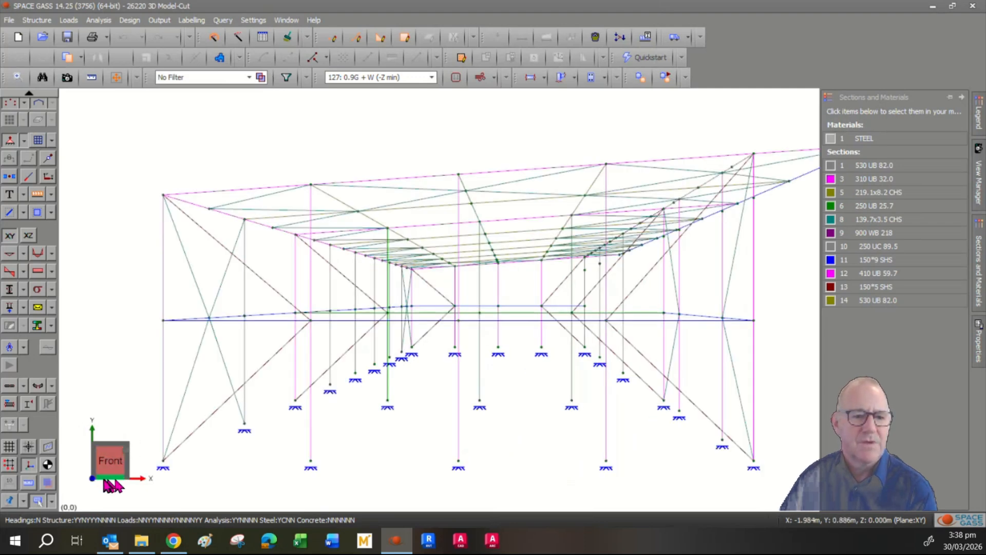
pyautogui.moveTo(110, 485); pyautogui.dragTo(297, 203)
pyautogui.scroll(-4, 299, 202)
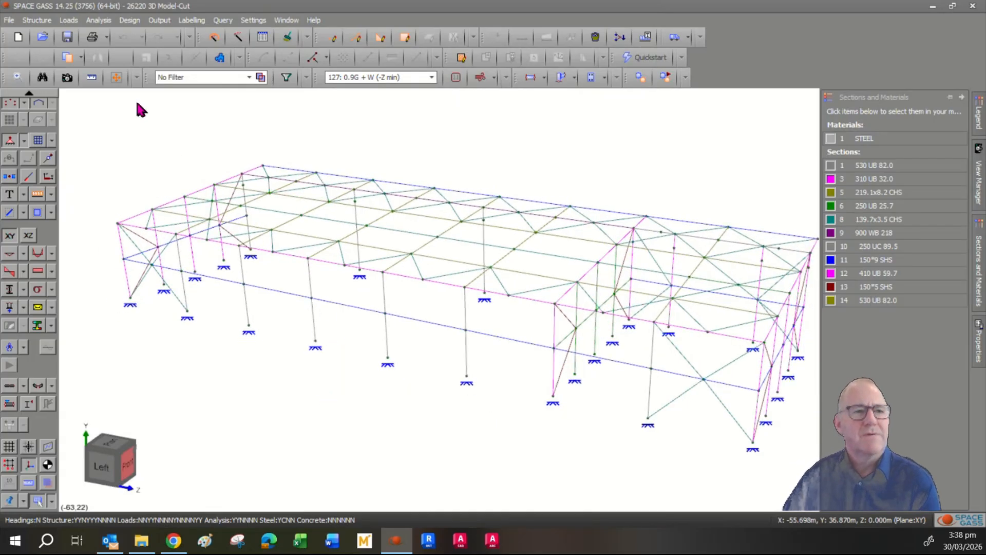
pyautogui.click(39, 22)
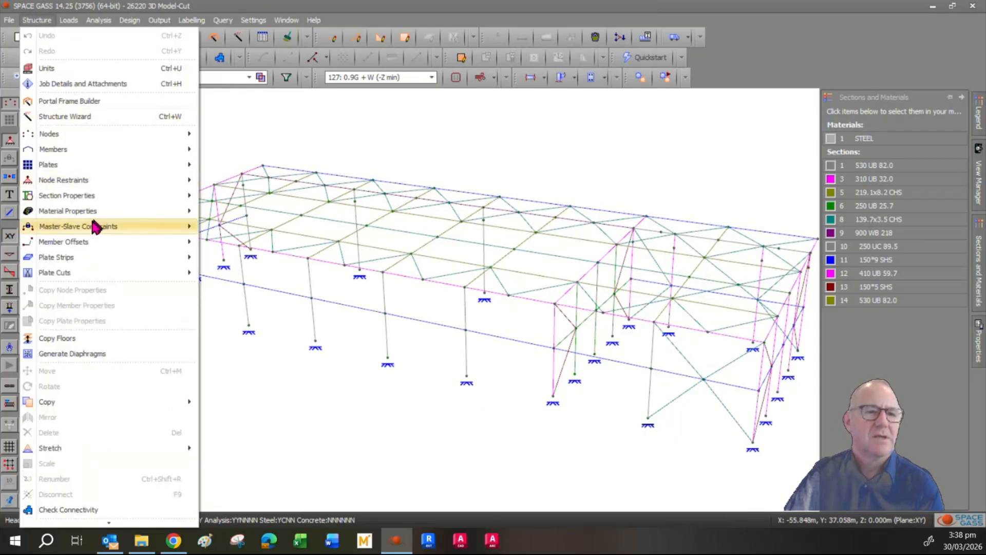
pyautogui.click(81, 117)
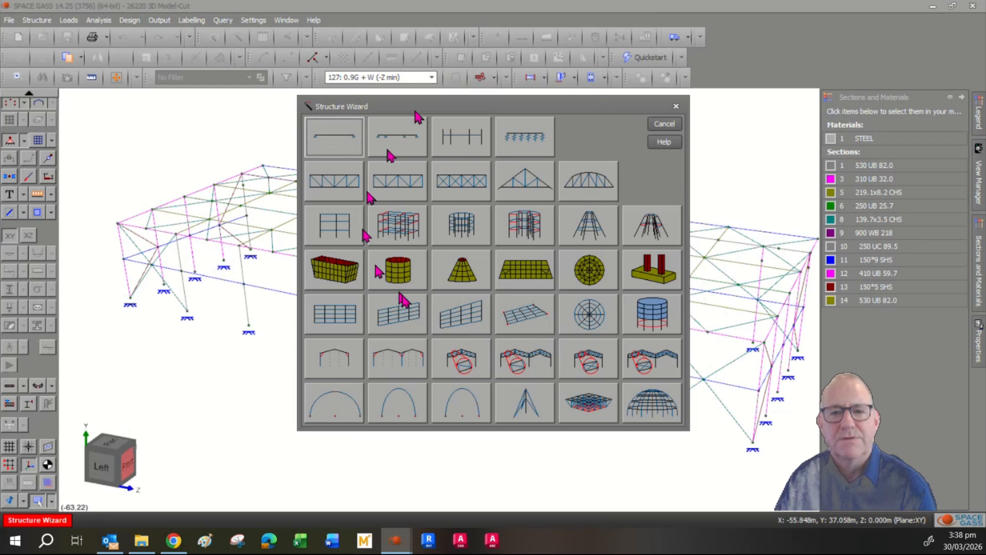
pyautogui.click(663, 124)
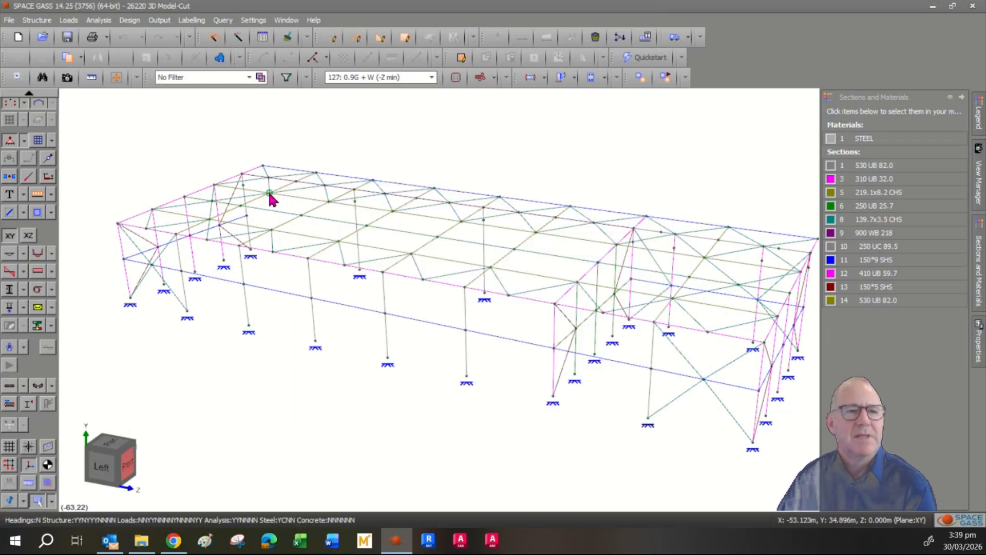
pyautogui.moveTo(269, 194)
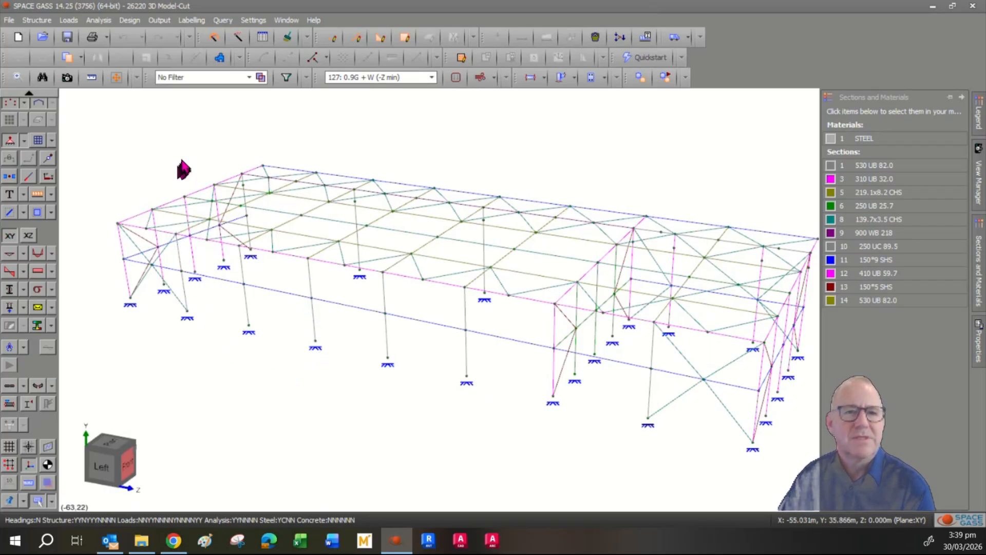
# - Place two new nodes below the front of the frame
pyautogui.click(331, 40)
pyautogui.click(210, 399)
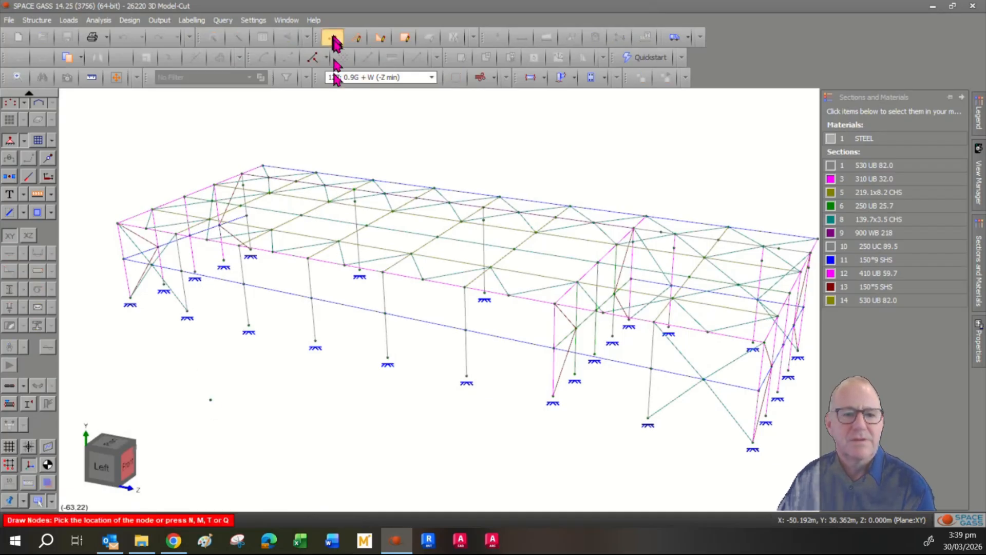
pyautogui.click(329, 476)
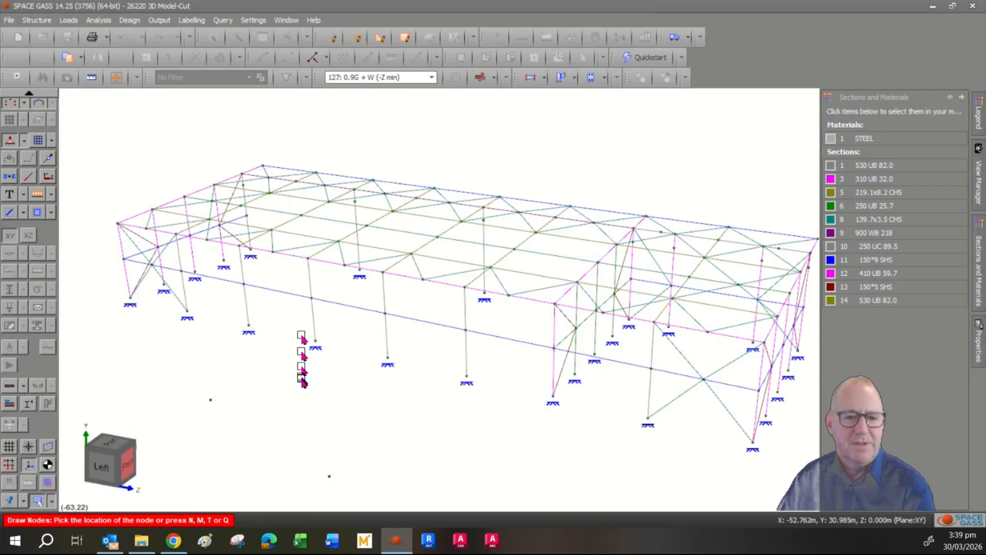
# - Draw a zigzag chain of members from those nodes, undoing the last member
pyautogui.click(358, 38)
pyautogui.click(210, 400)
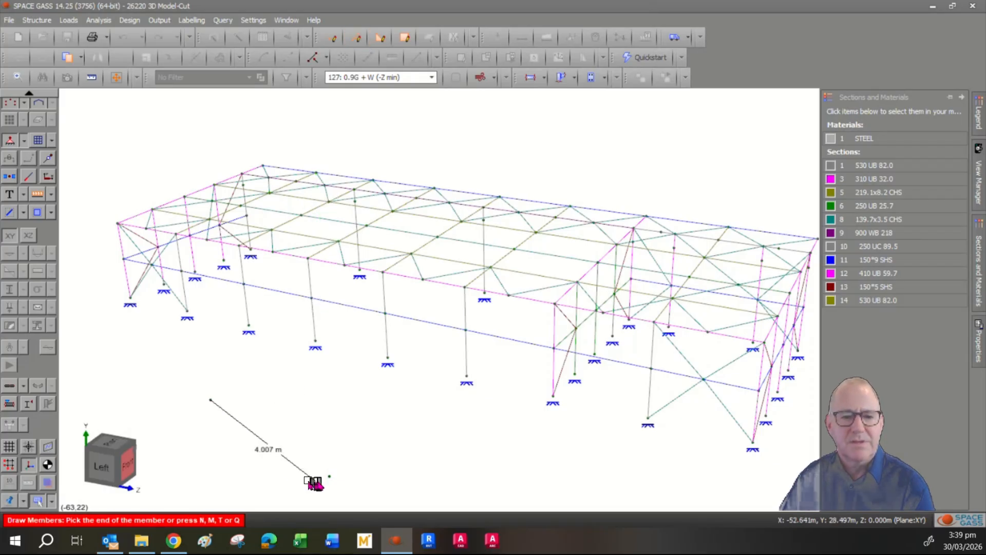
pyautogui.click(329, 476)
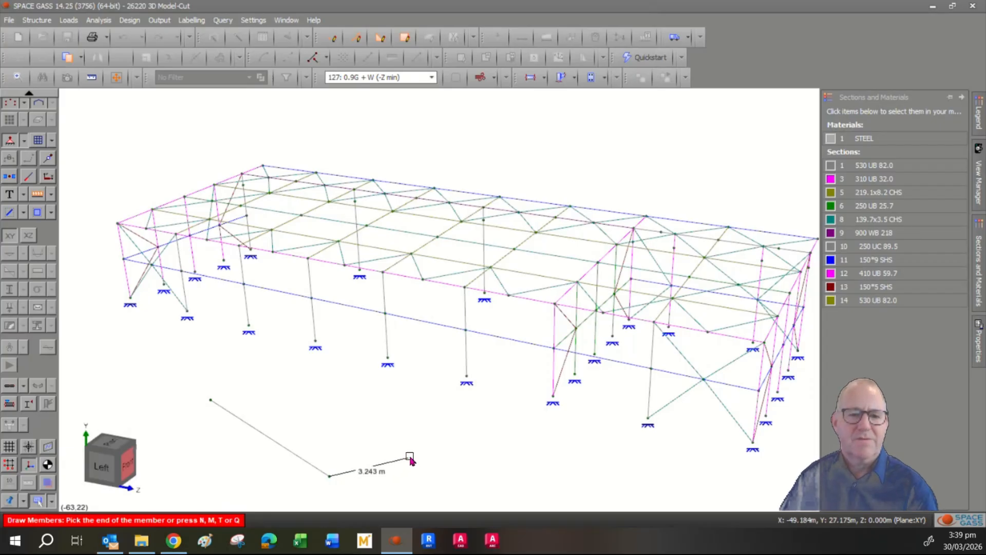
pyautogui.click(427, 455)
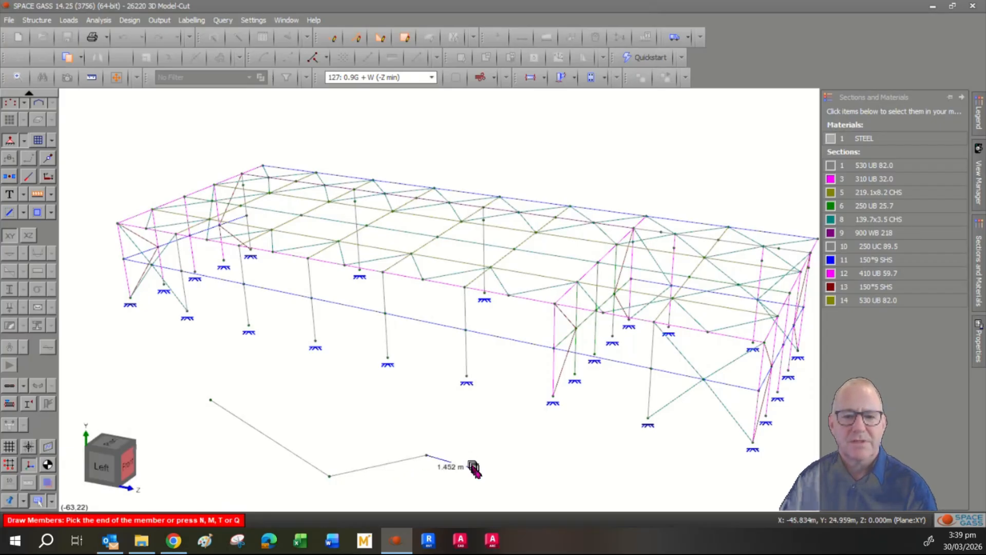
pyautogui.click(477, 469)
pyautogui.click(506, 440)
pyautogui.click(529, 471)
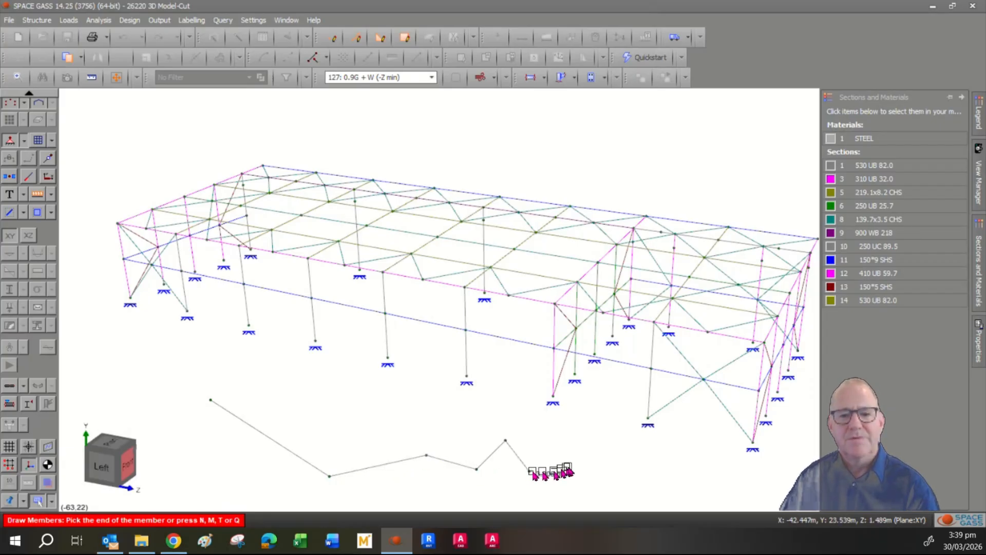
pyautogui.click(571, 463)
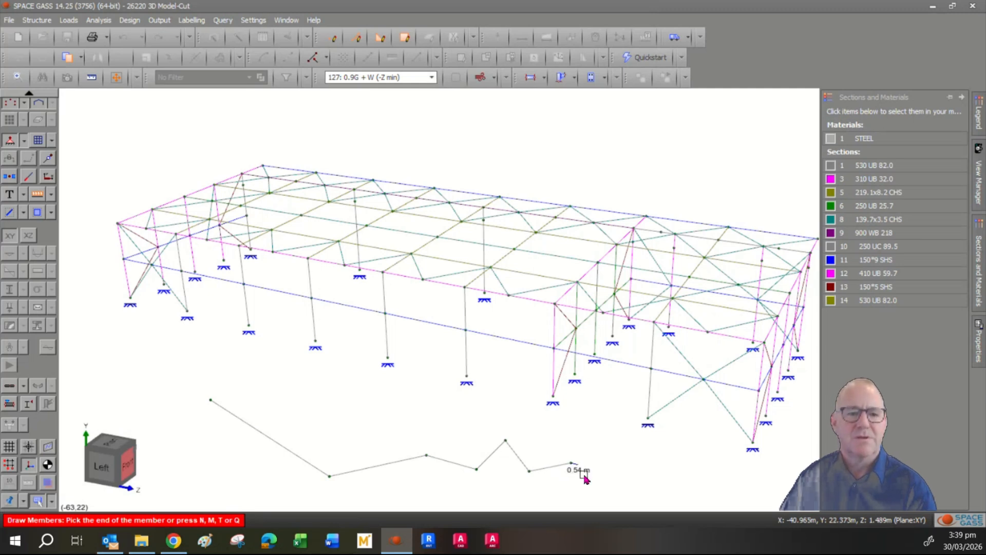
pyautogui.press('Escape')
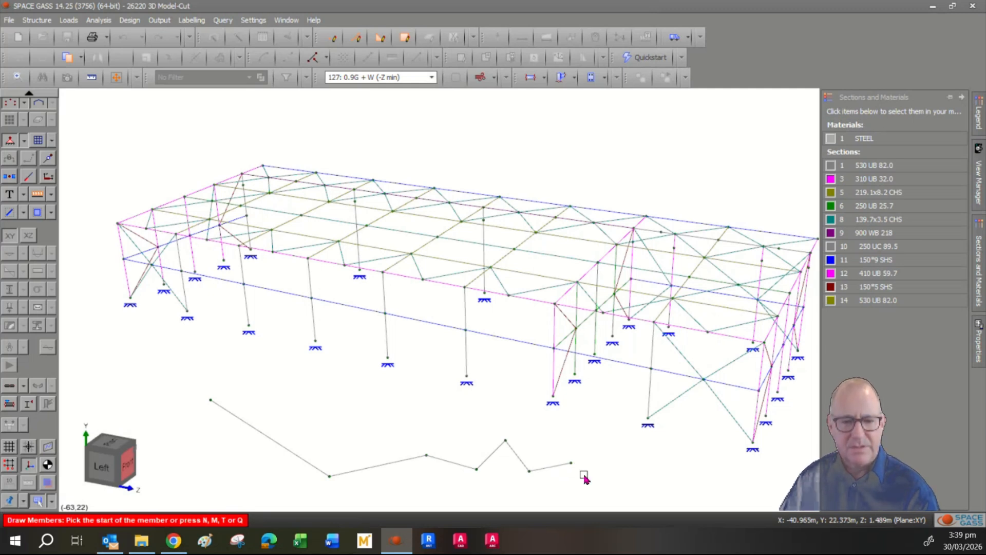
pyautogui.hotkey('ctrl', 'z')
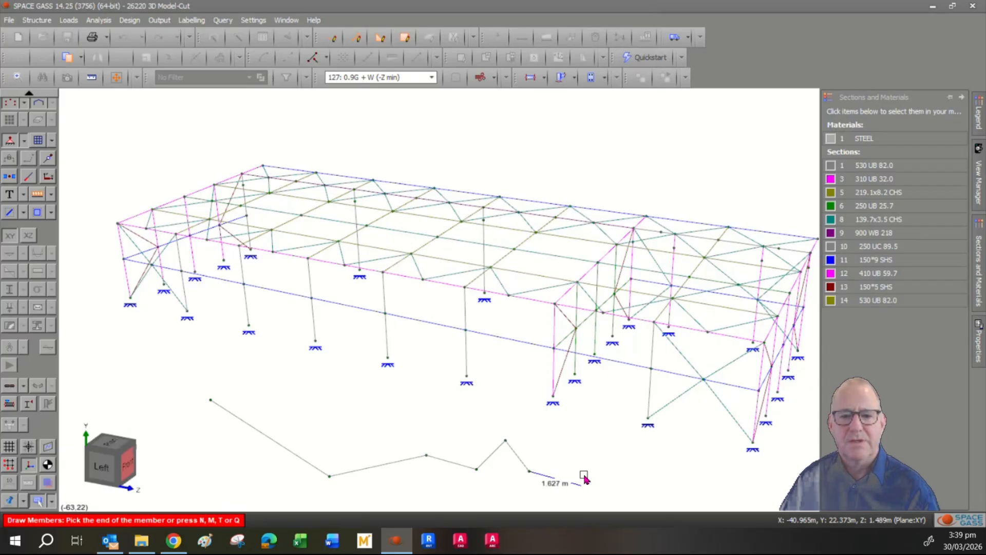
pyautogui.press('Escape')
pyautogui.press('Escape')
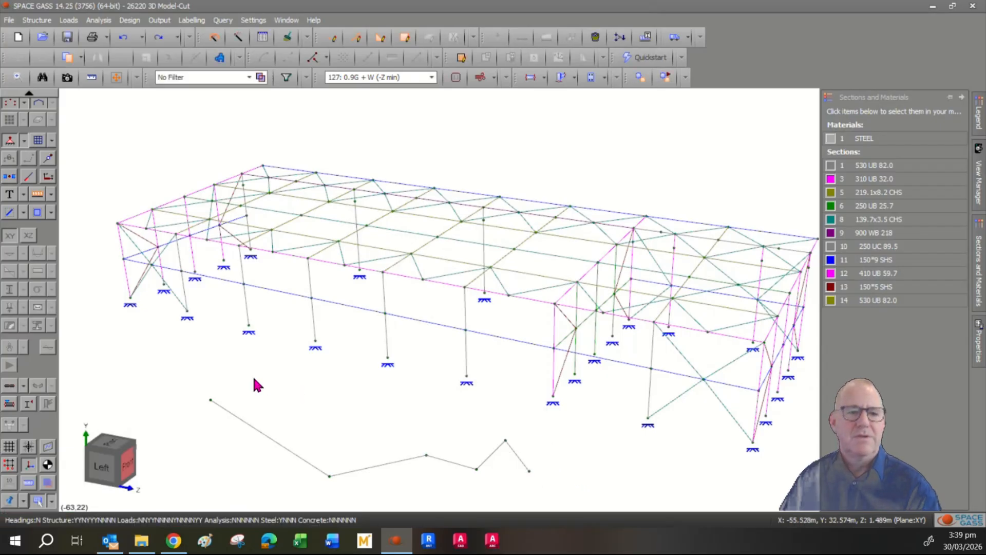
# - Window-select the zigzag chain's nodes and delete them along with their members
pyautogui.click(189, 380)
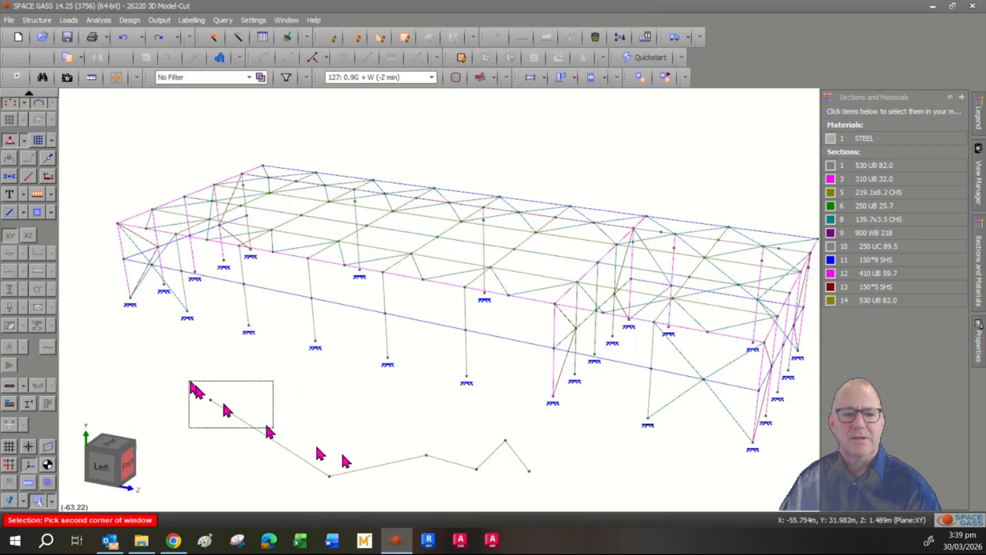
pyautogui.rightClick(541, 493)
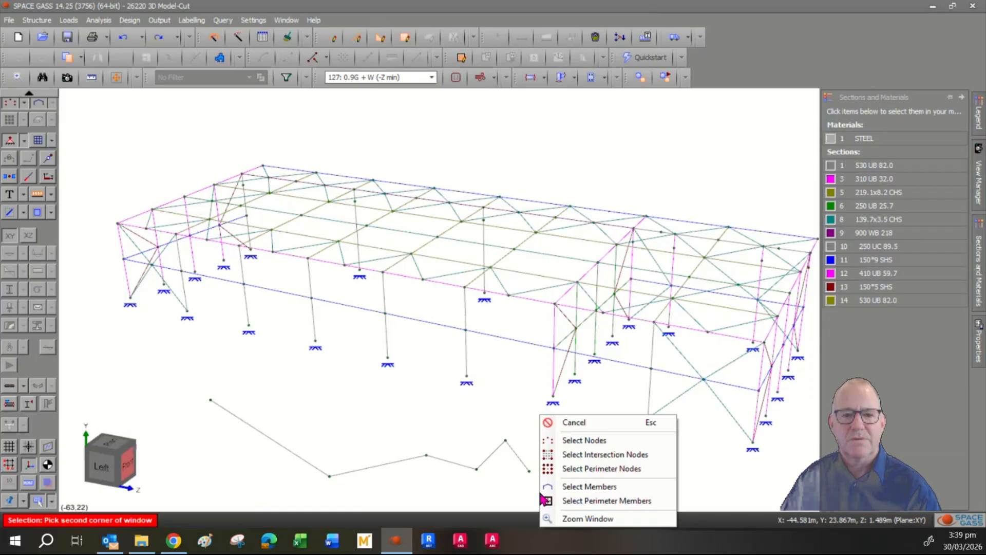
pyautogui.click(583, 440)
pyautogui.press('Delete')
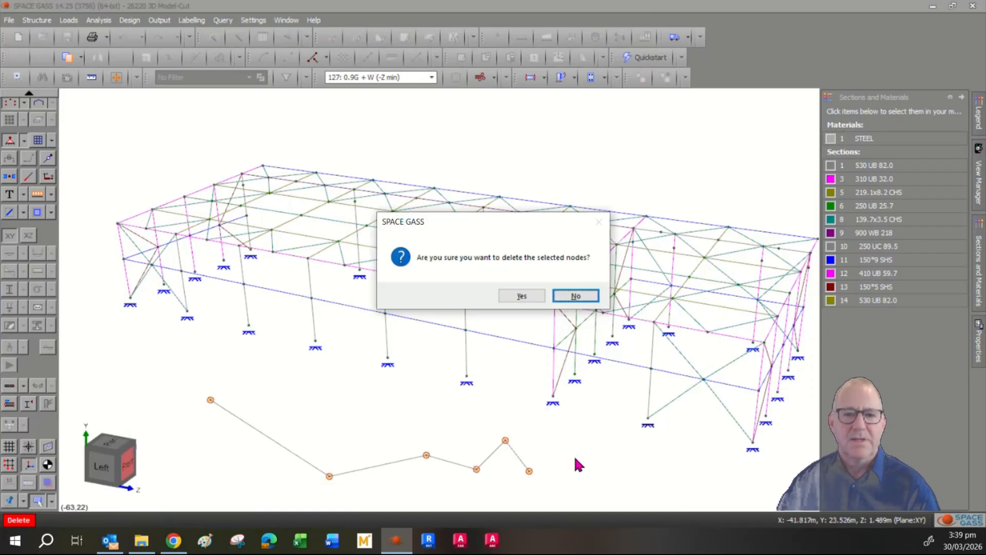
pyautogui.click(516, 298)
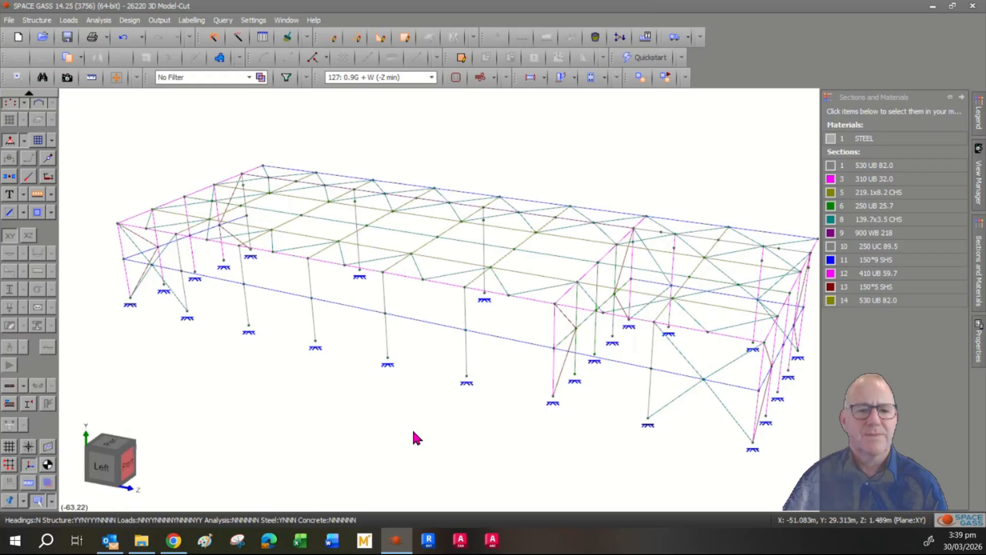
# - Open the Nodes datasheet, scroll through the node coordinates, and close it
pyautogui.click(262, 41)
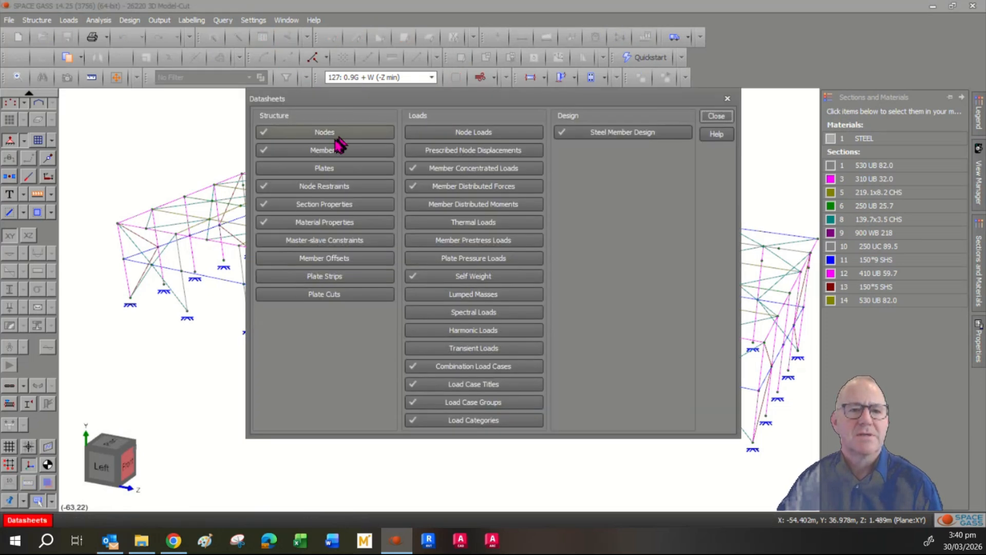
pyautogui.click(328, 138)
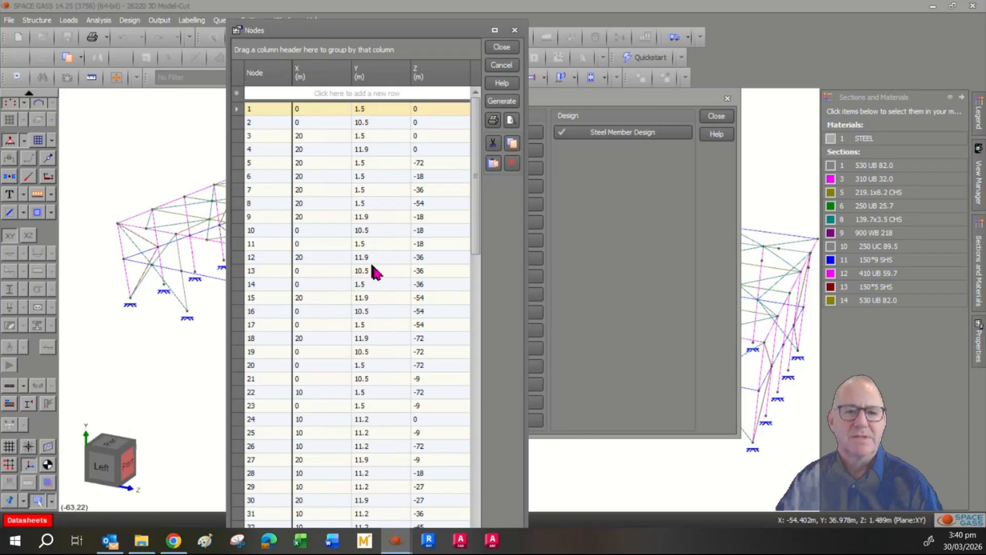
pyautogui.moveTo(483, 242); pyautogui.dragTo(462, 383)
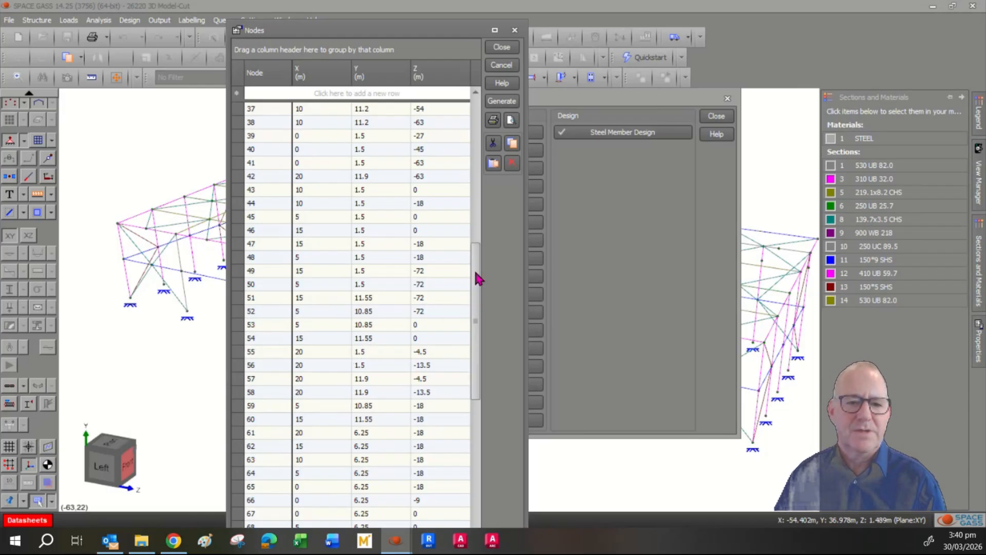
pyautogui.moveTo(477, 279); pyautogui.dragTo(482, 370)
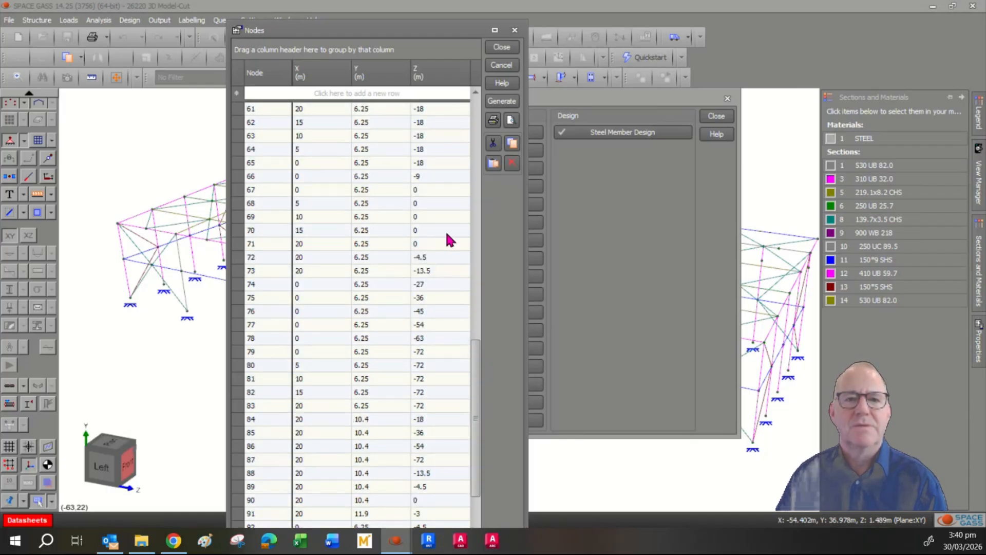
pyautogui.click(502, 47)
pyautogui.click(345, 150)
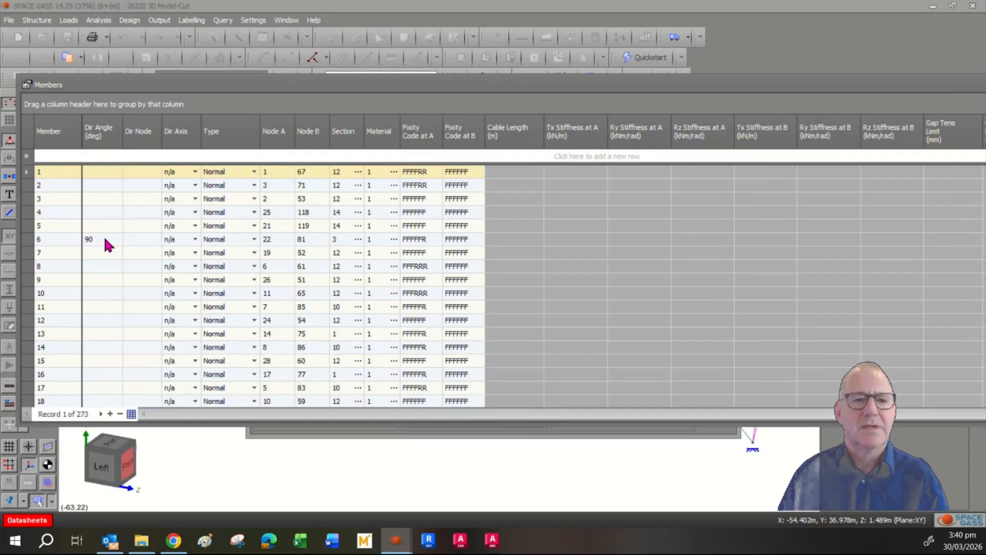
pyautogui.click(254, 239)
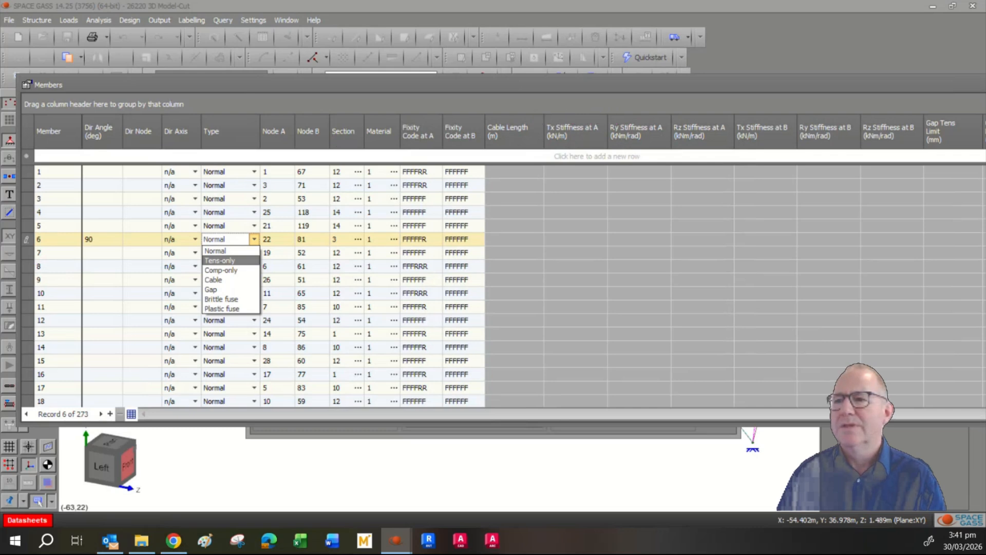
pyautogui.press('Escape')
pyautogui.press('Escape')
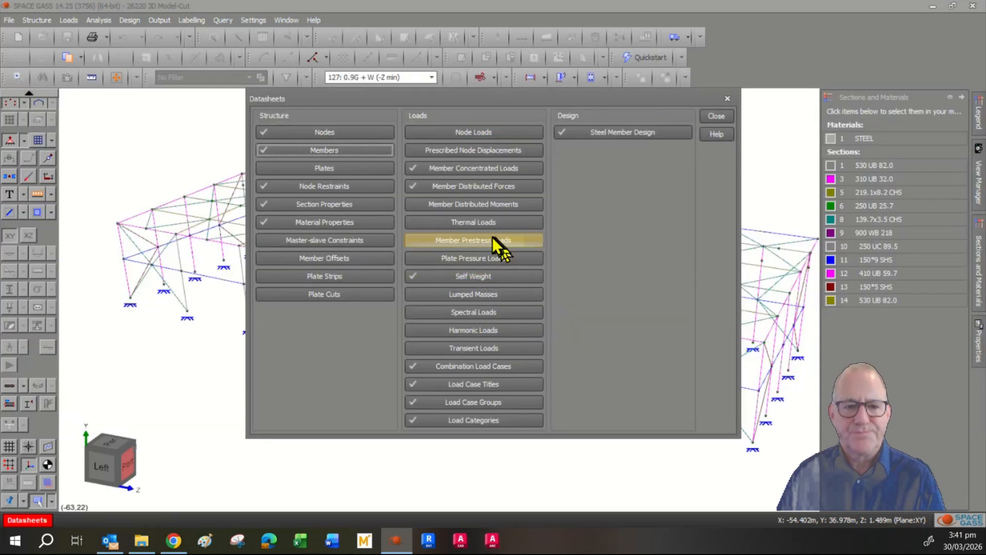
# - View Node 40's properties: X 0, Y 1.5, Z -45, restraint FFFFFF
pyautogui.click(717, 116)
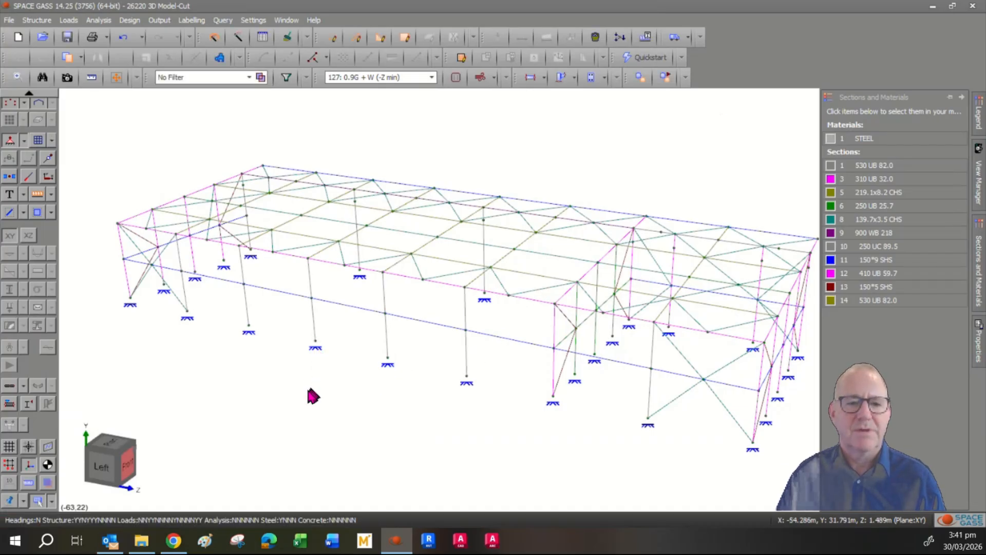
pyautogui.click(315, 344)
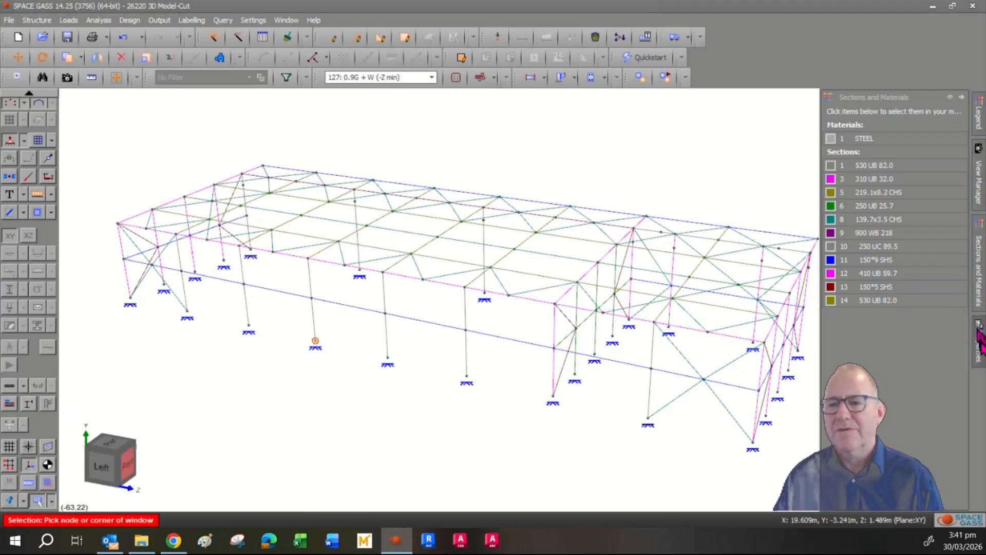
pyautogui.click(982, 346)
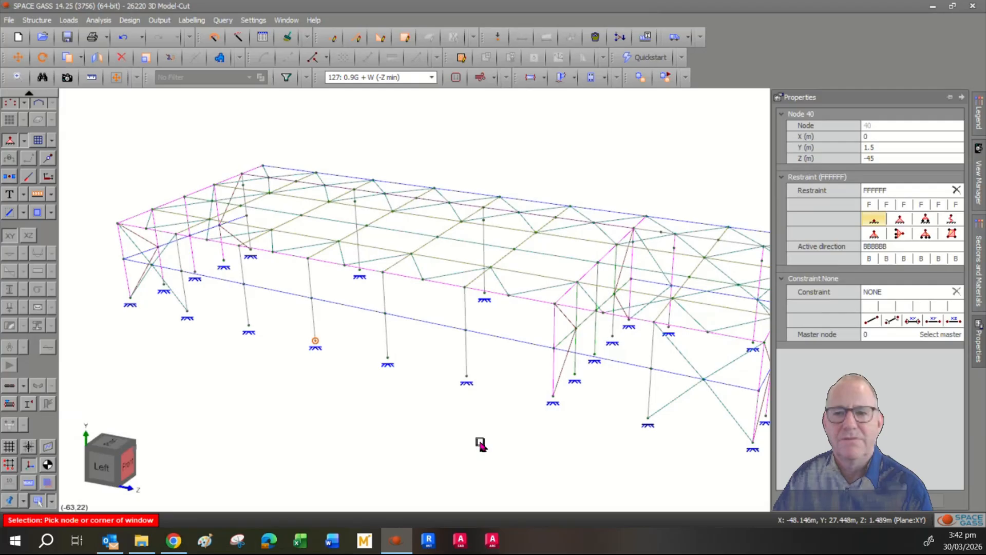
pyautogui.click(430, 430)
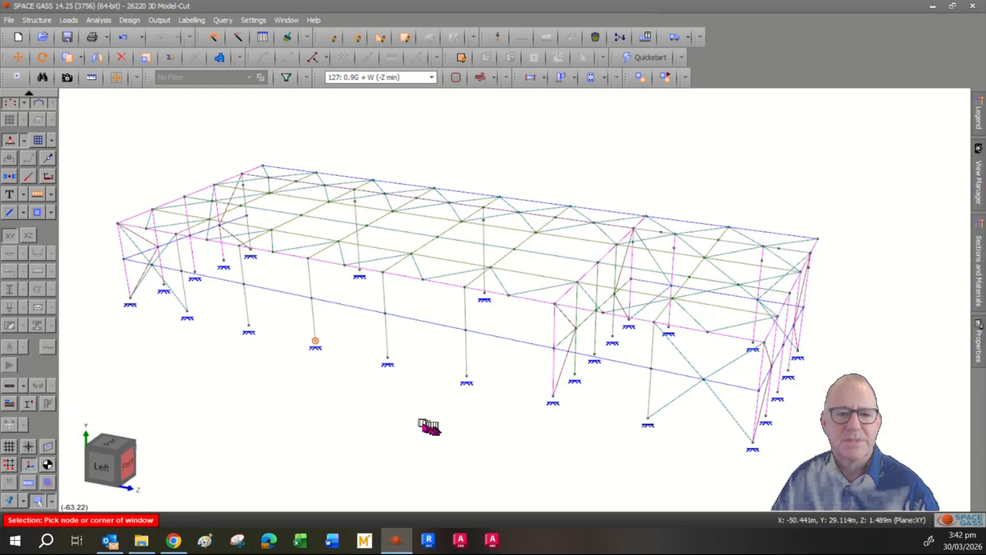
pyautogui.click(250, 321)
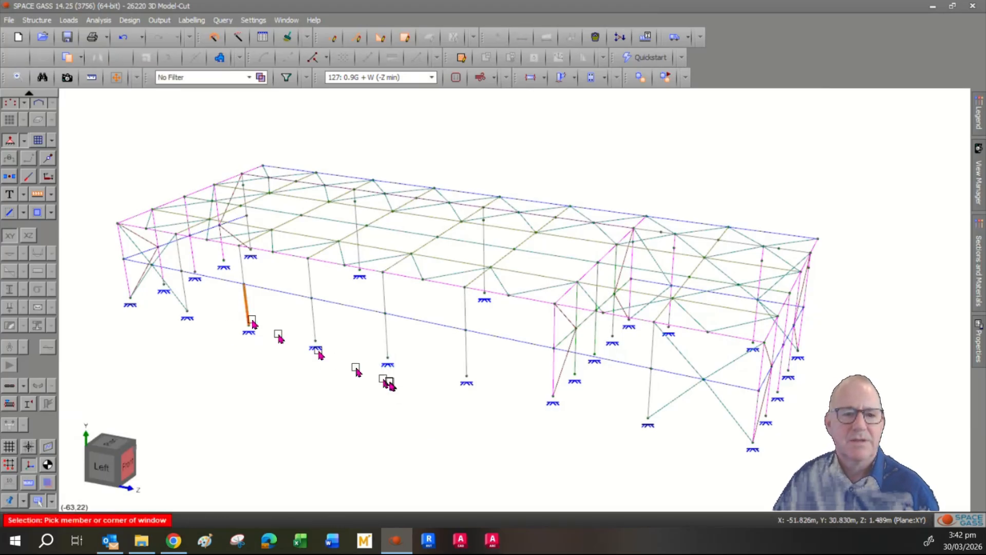
pyautogui.press('Escape')
pyautogui.click(249, 325)
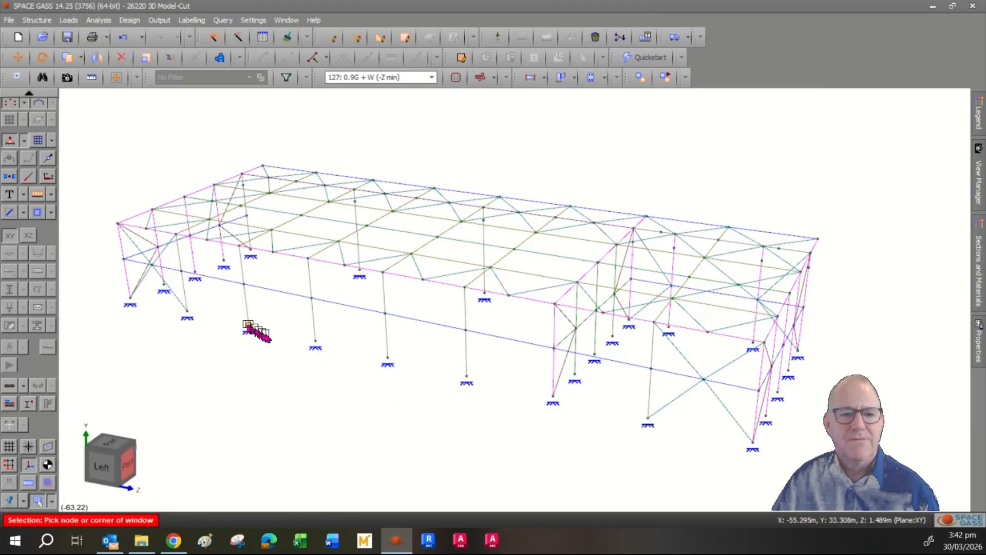
pyautogui.click(315, 341)
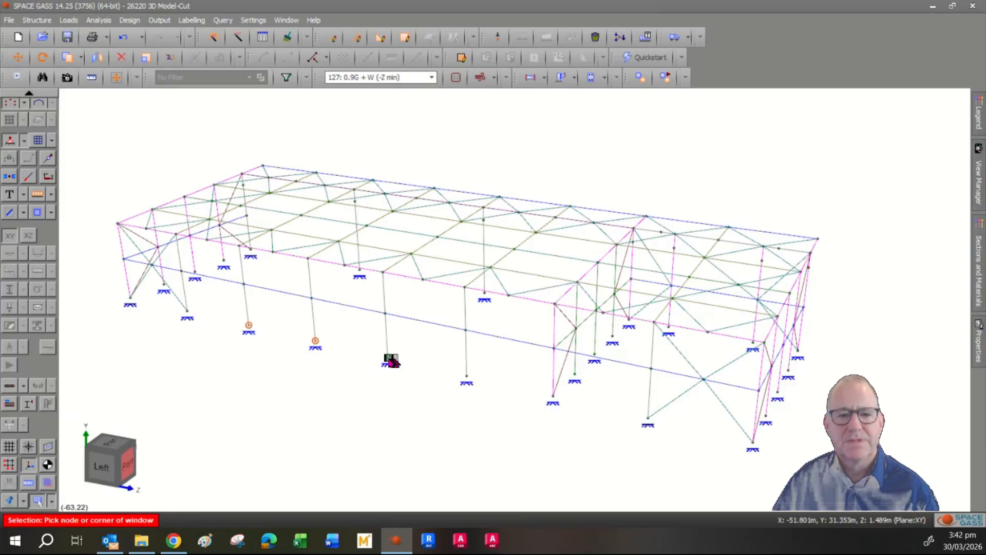
pyautogui.click(388, 357)
pyautogui.click(466, 376)
pyautogui.click(553, 395)
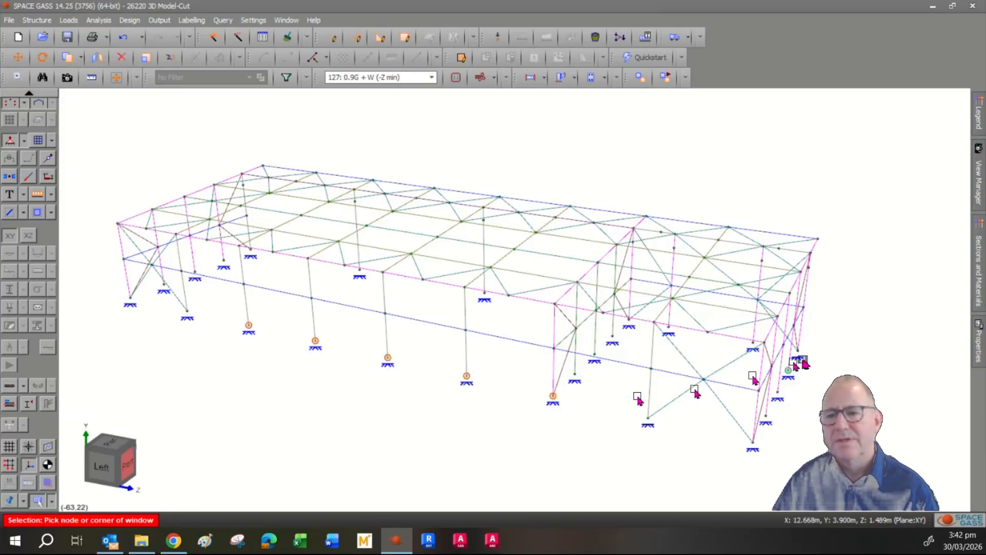
pyautogui.click(978, 343)
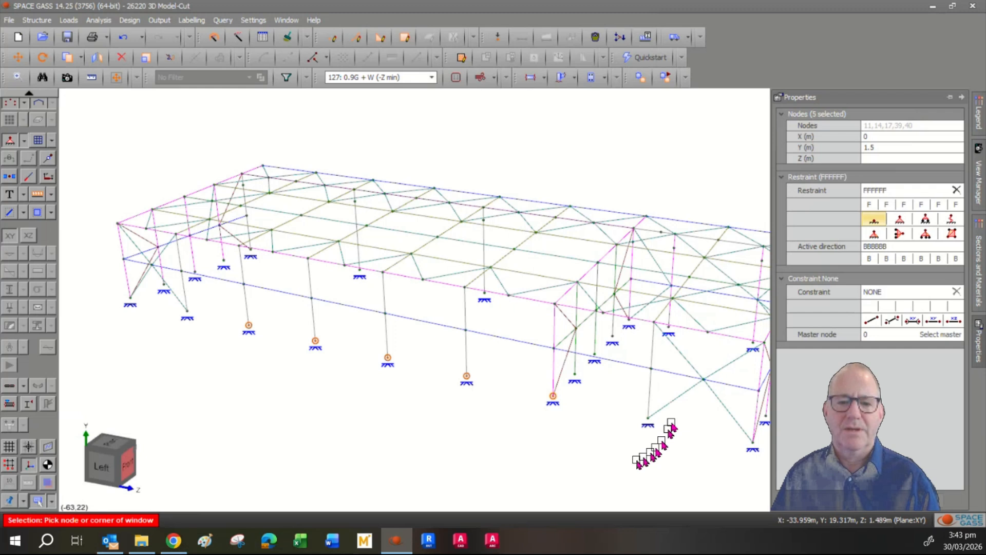
pyautogui.click(612, 460)
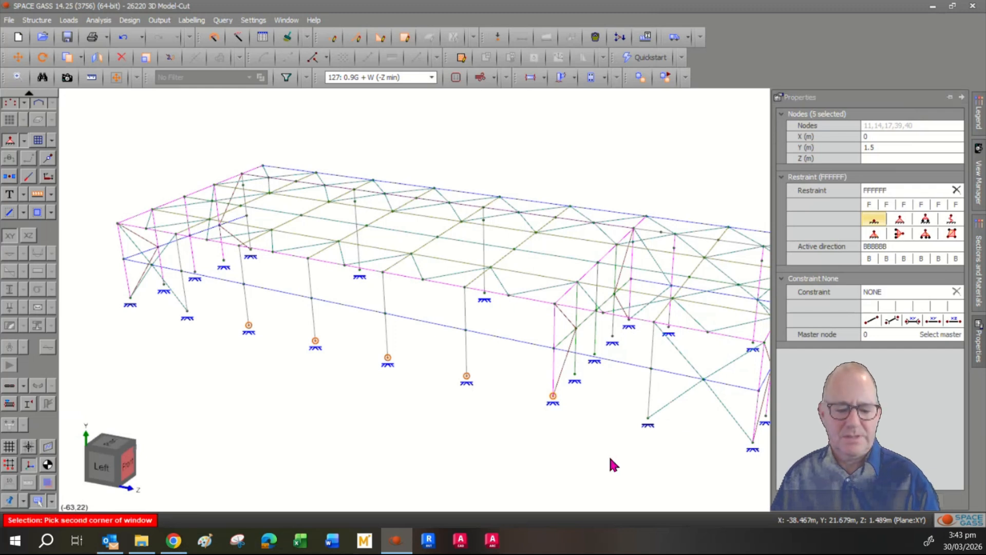
pyautogui.press('Escape')
pyautogui.press('Escape')
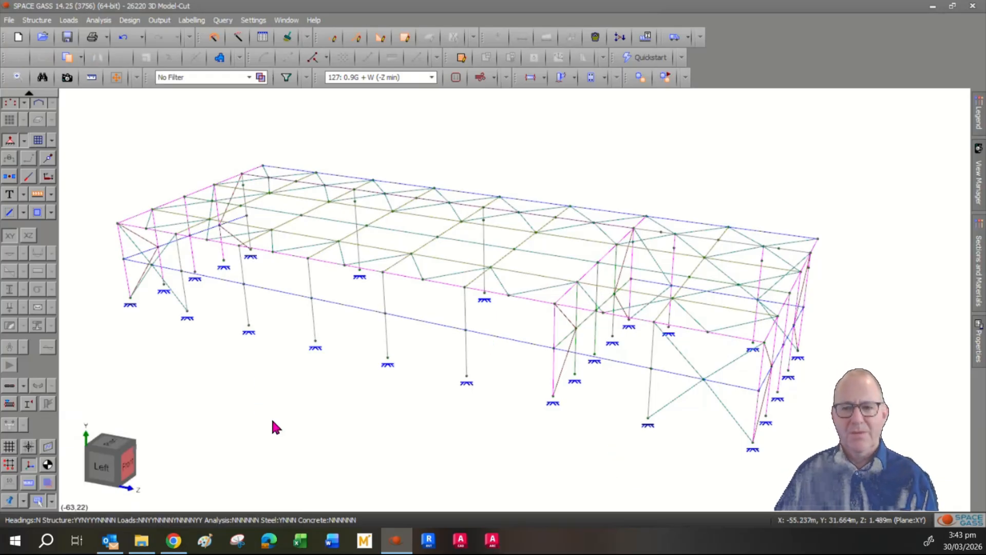
# - Apply the pinned restraint preset to node 14 so it reads RFFRRR
pyautogui.click(387, 357)
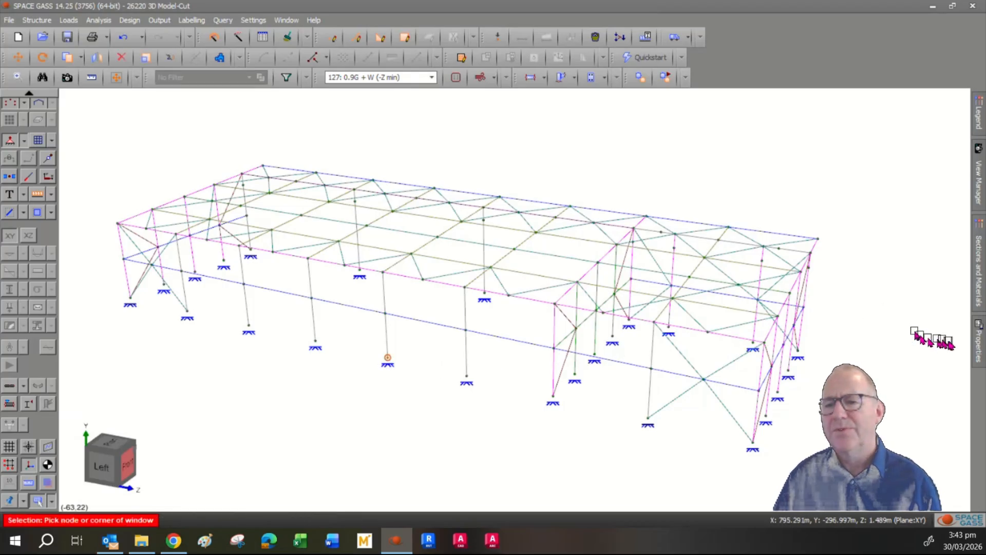
pyautogui.moveTo(978, 342)
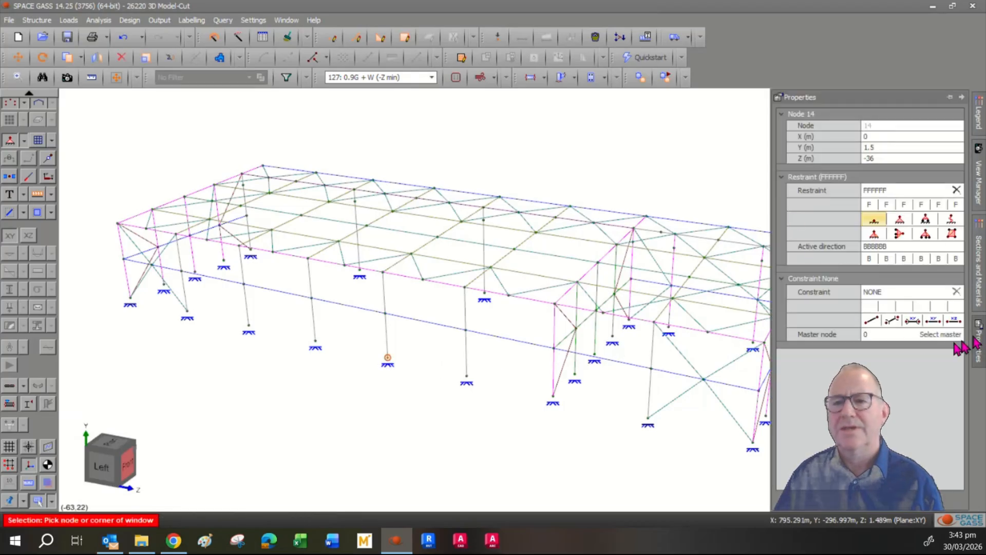
pyautogui.click(925, 219)
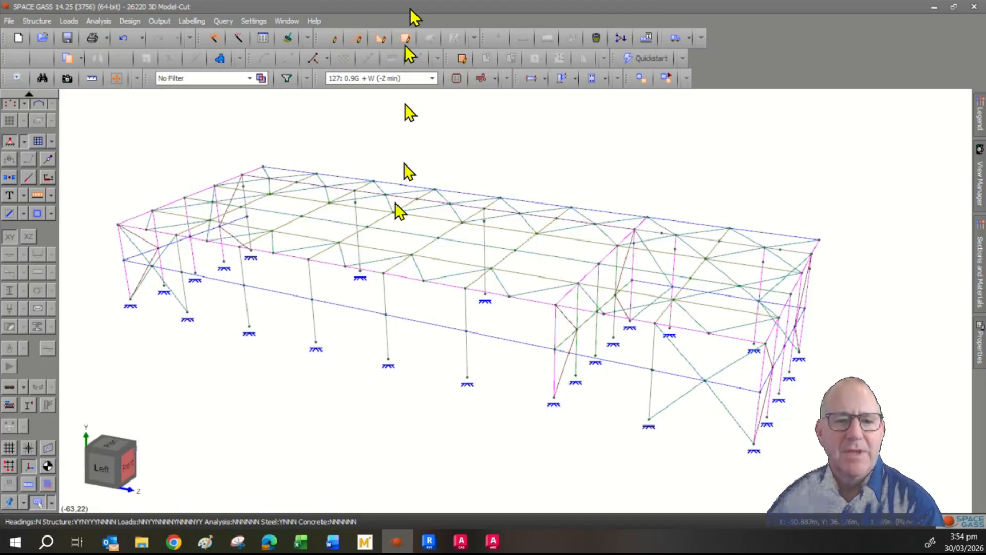
# - View member 107's properties (150*9 SHS), show frame-wide member fixities, and edit its section field
pyautogui.click(417, 322)
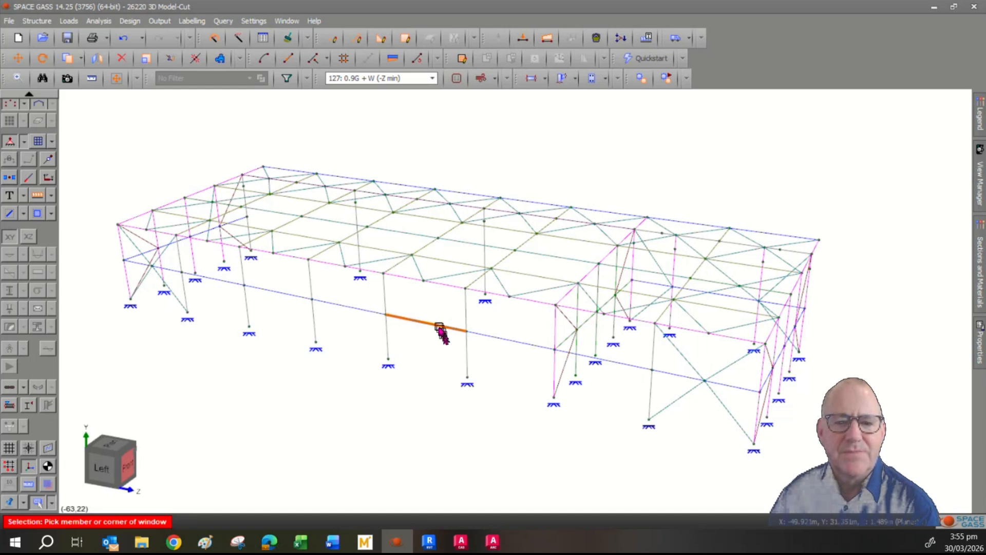
pyautogui.moveTo(435, 324)
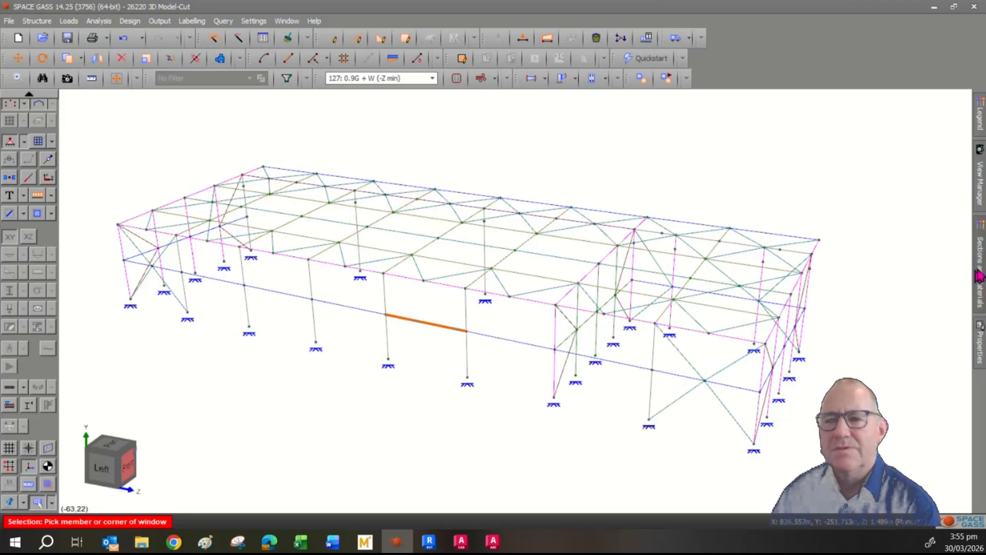
pyautogui.click(980, 341)
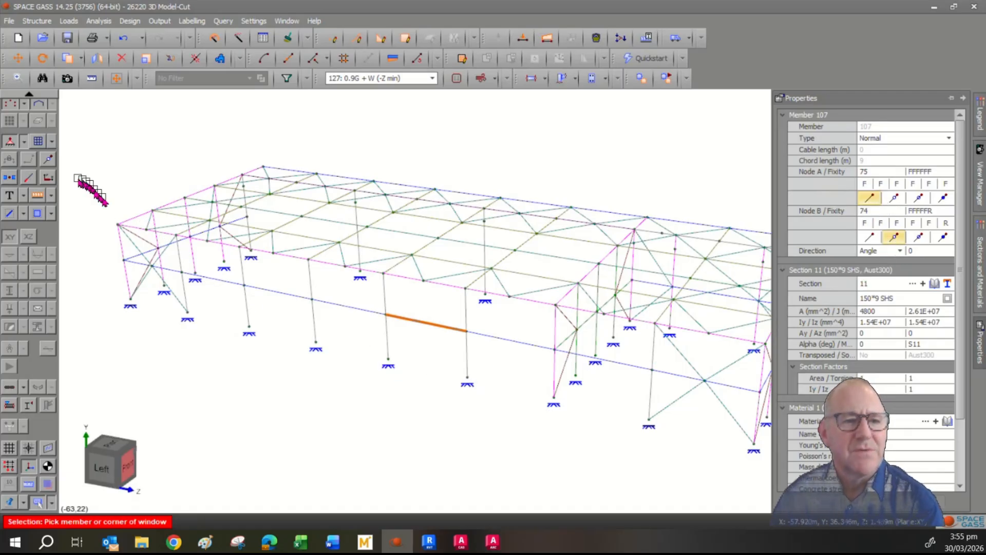
pyautogui.click(48, 162)
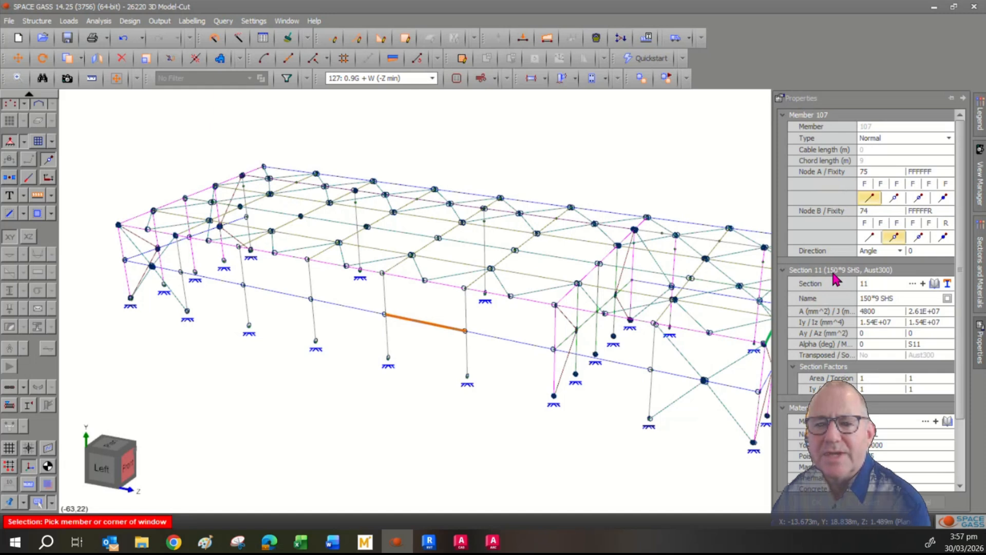
pyautogui.click(882, 285)
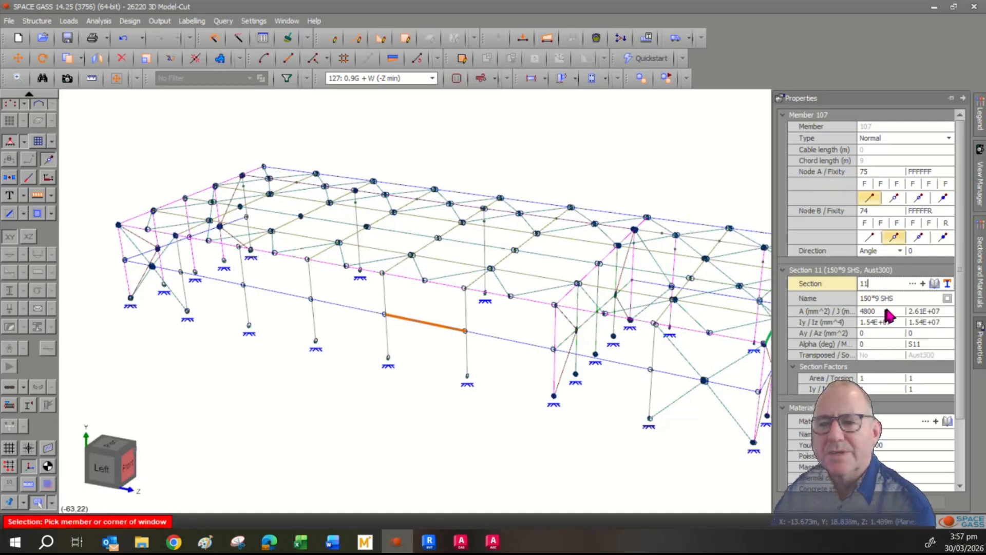
pyautogui.click(934, 284)
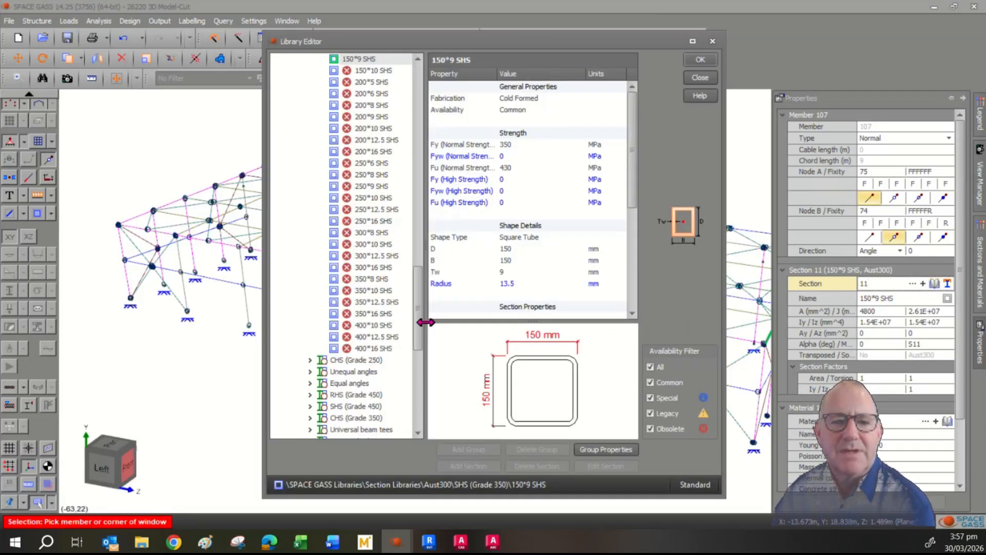
pyautogui.moveTo(418, 329); pyautogui.dragTo(423, 112)
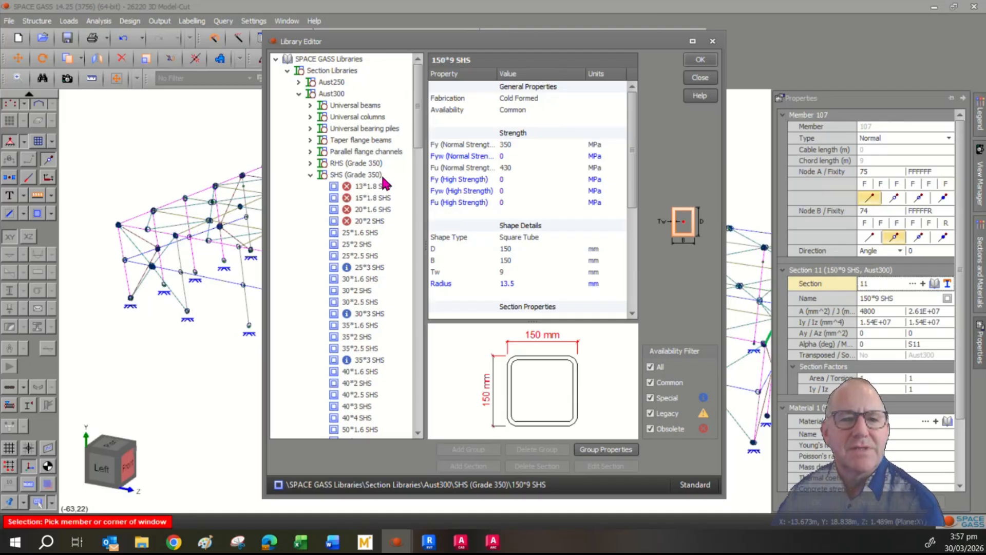
pyautogui.click(310, 175)
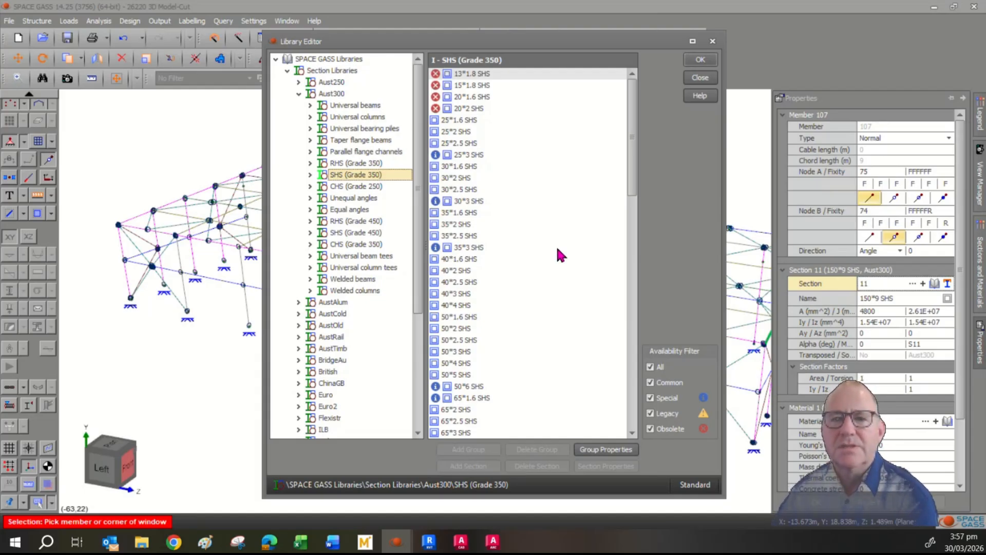
pyautogui.click(700, 78)
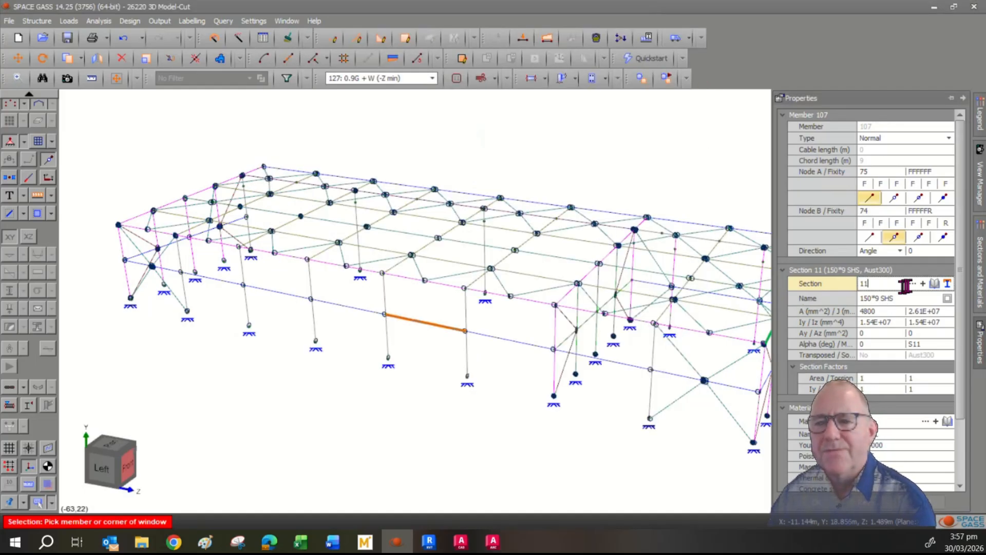
# - Give member 107 a new blank manual section 15, checking the job's section list without choosing one
pyautogui.click(923, 284)
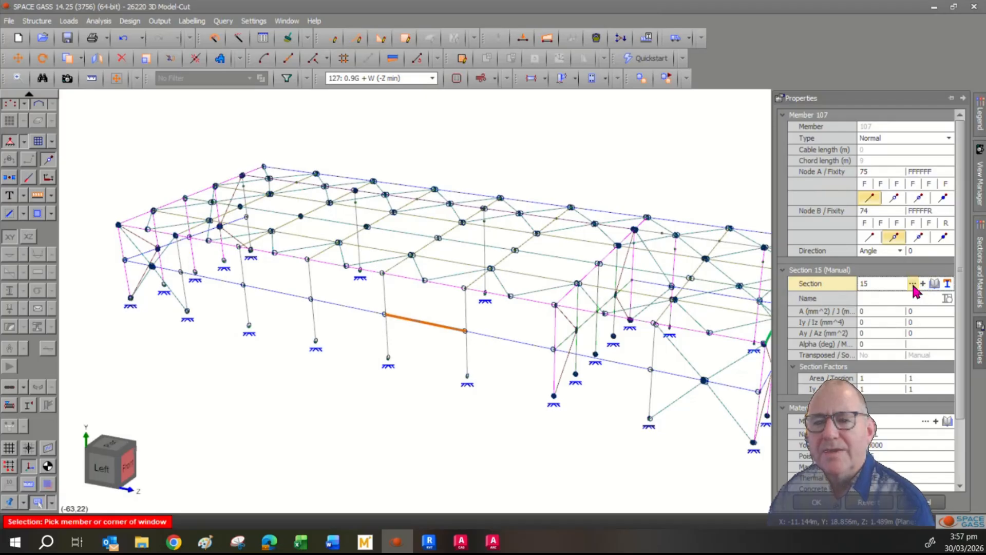
pyautogui.click(912, 283)
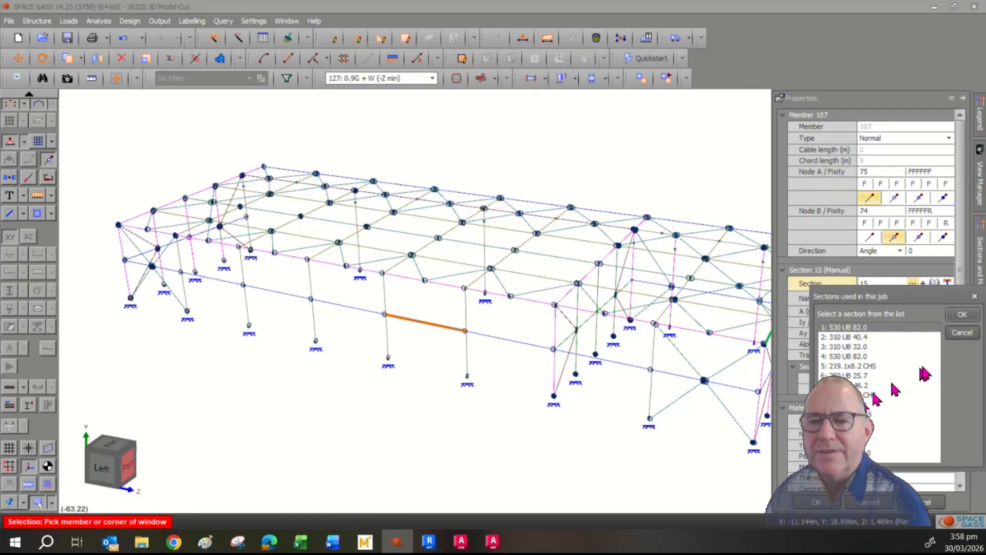
pyautogui.click(962, 334)
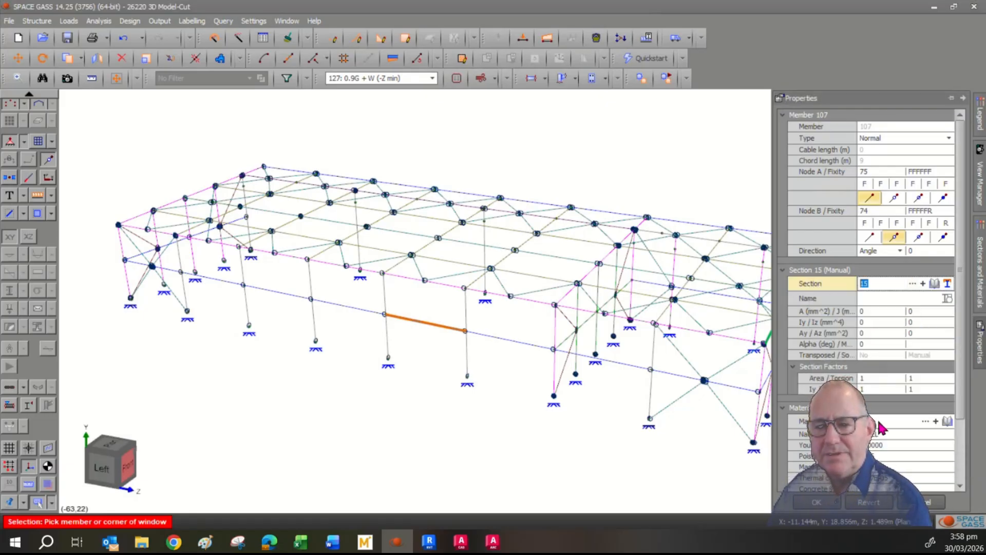
# - Check the job's materials list without choosing one, then bring up the Aust material library
pyautogui.click(926, 421)
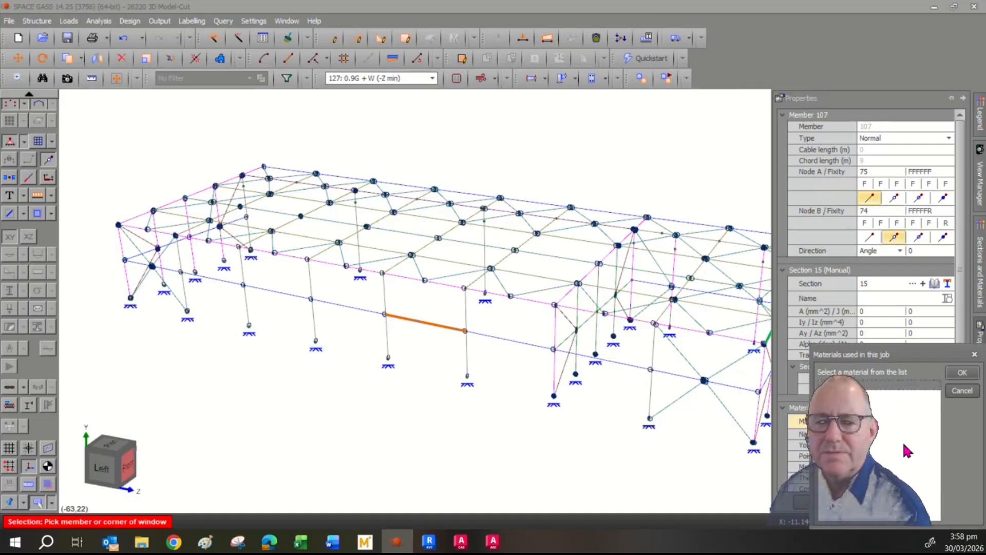
pyautogui.click(959, 391)
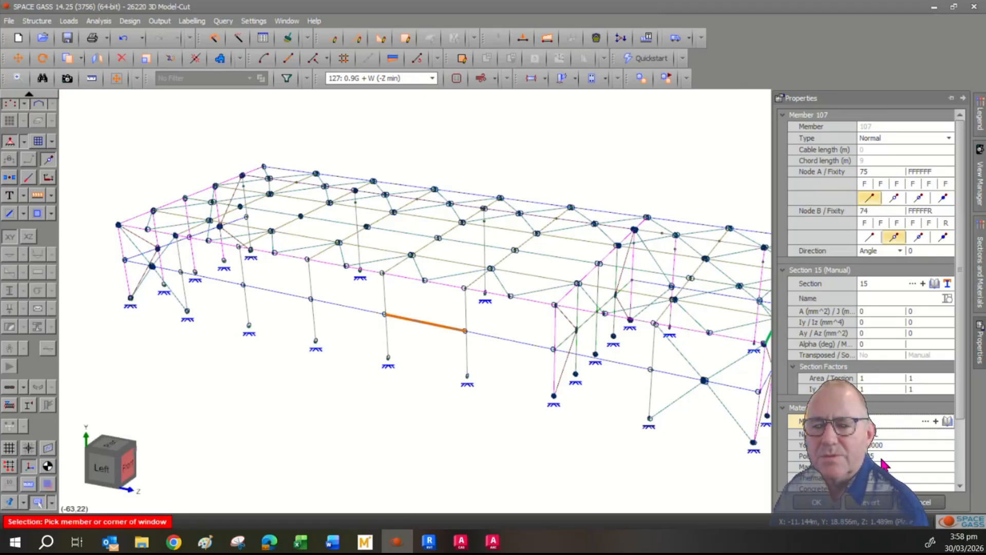
pyautogui.click(946, 422)
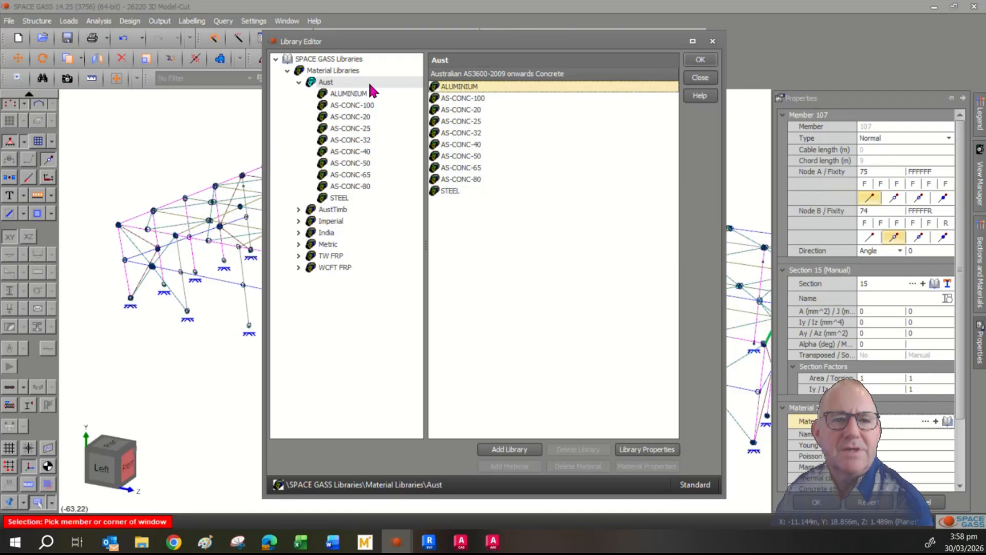
# - View the Aust ALUMINIUM and STEEL properties, close the library and clear the member selection
pyautogui.click(357, 93)
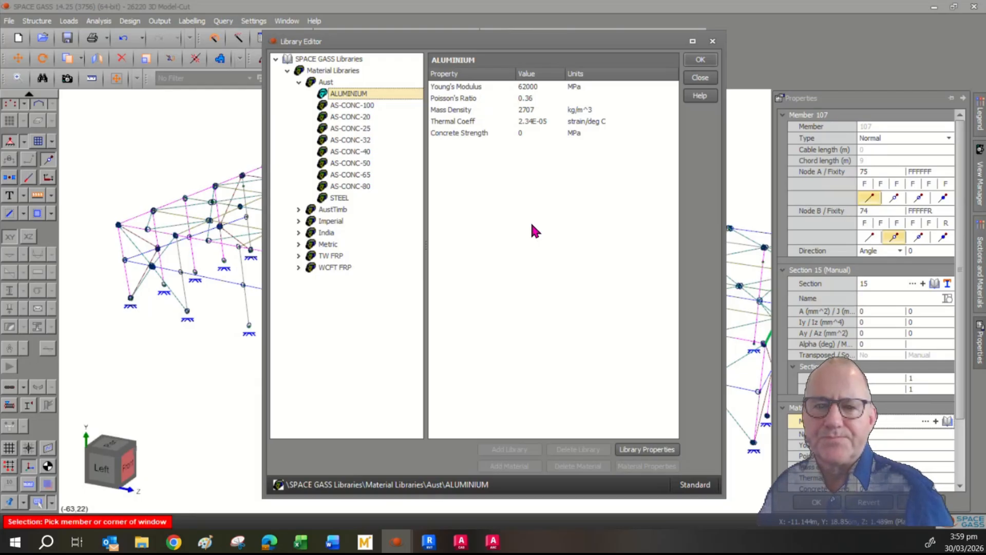
pyautogui.click(340, 198)
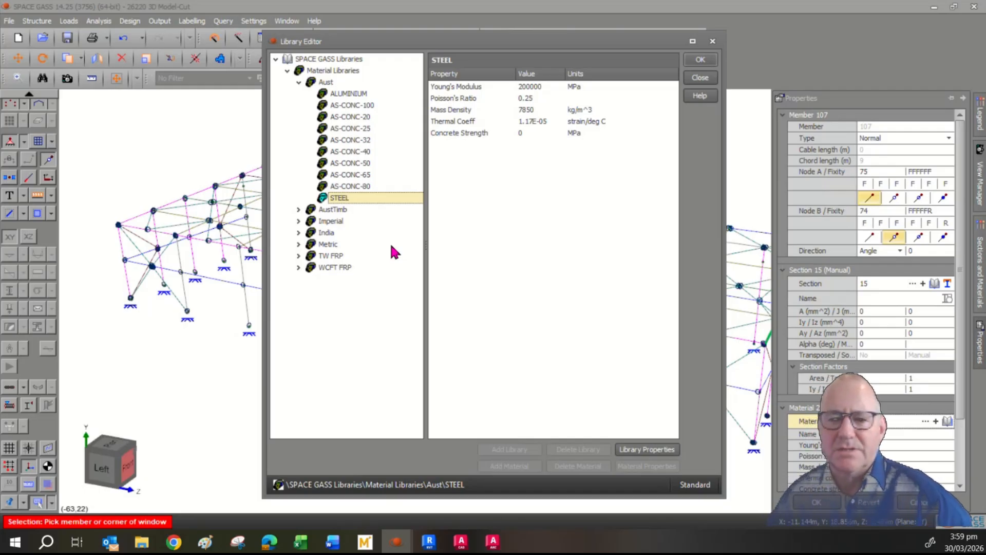
pyautogui.click(699, 77)
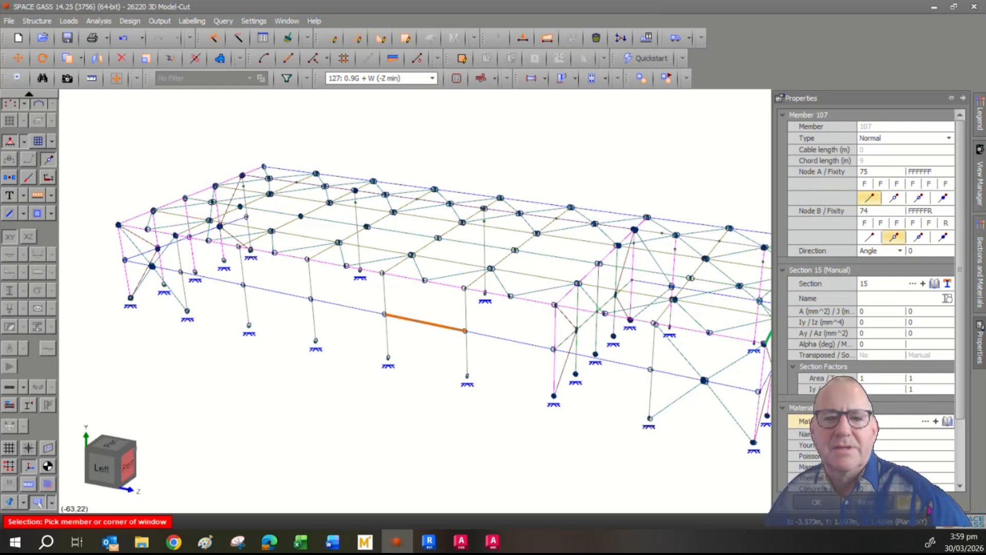
pyautogui.click(929, 506)
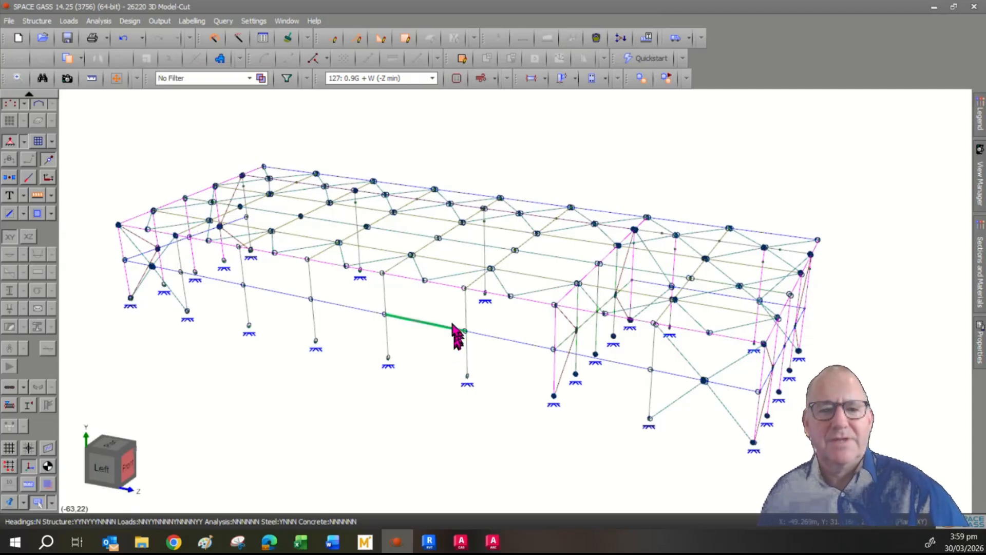
# - Hide member fixity markers and display load case 127's wind area loads with the legend
pyautogui.scroll(1, 190, 367)
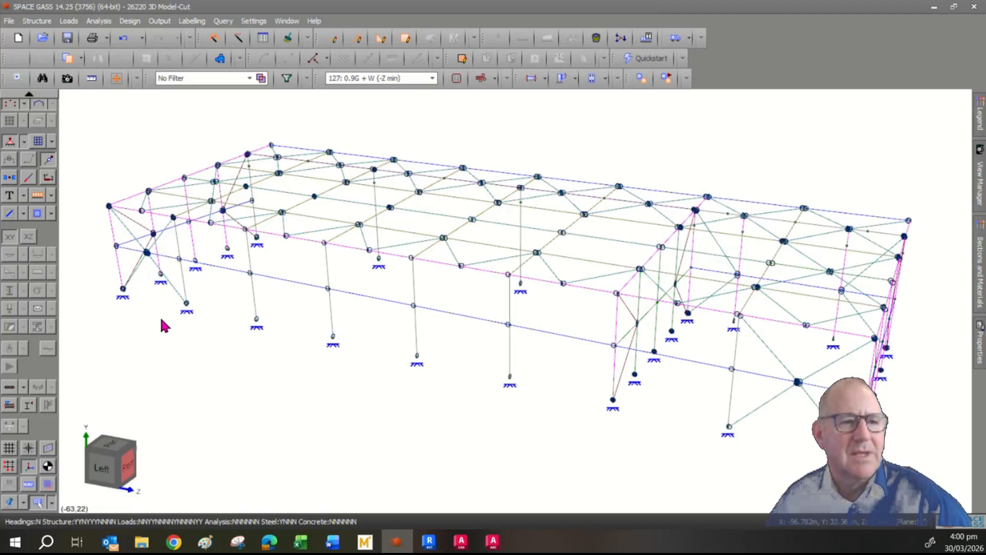
pyautogui.scroll(-1, 195, 359)
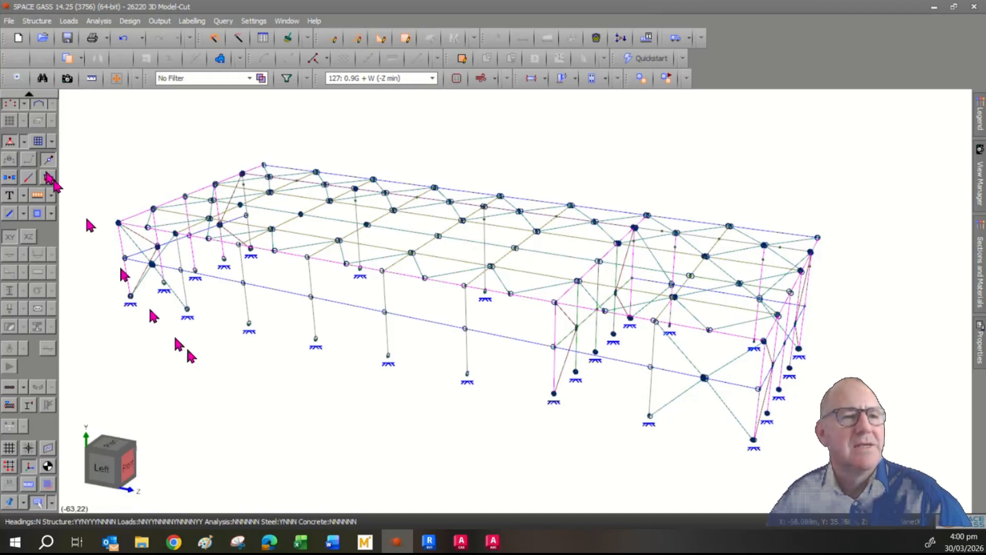
pyautogui.click(49, 159)
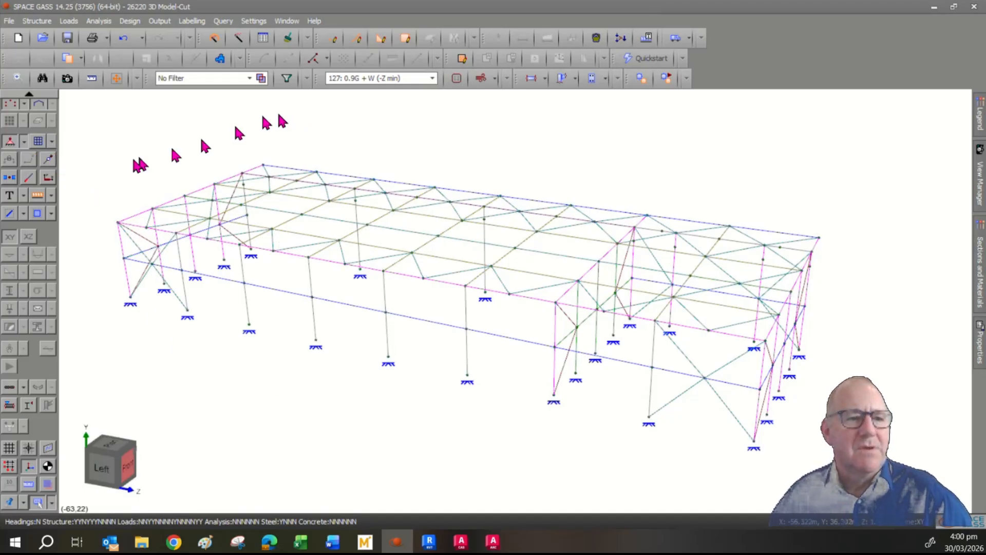
pyautogui.click(38, 197)
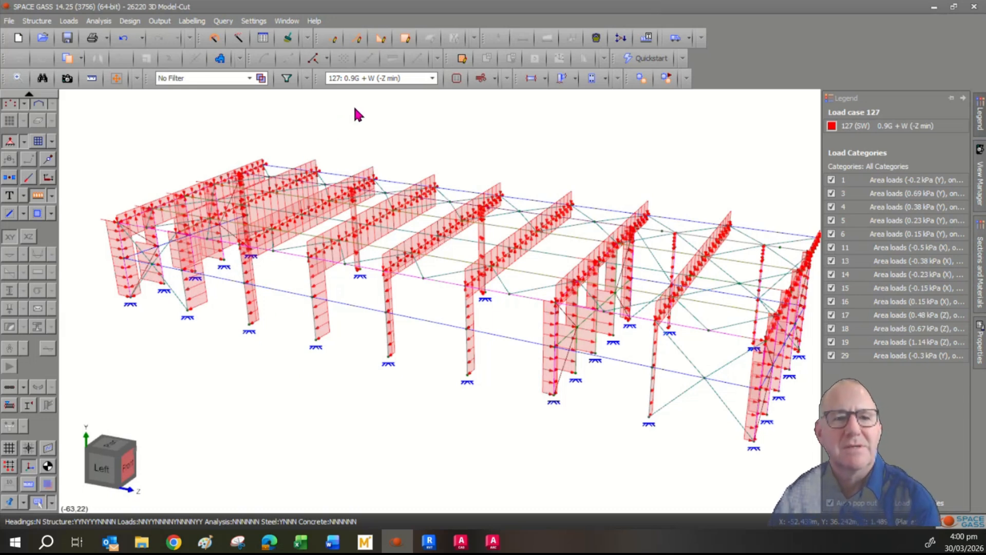
# - Switch the displayed loads to (1) Dead (1-9), showing Self Weight and DL2 on the rafters
pyautogui.click(368, 79)
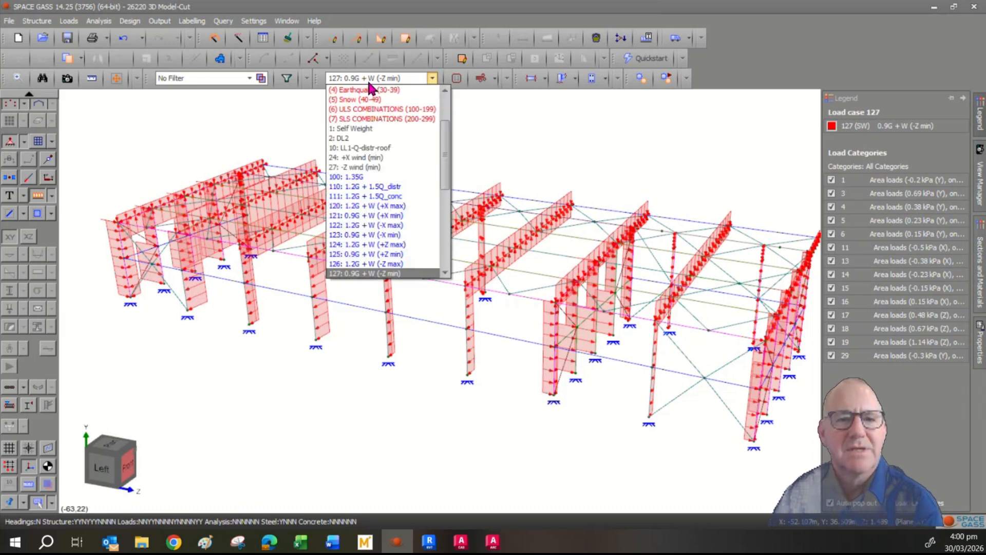
pyautogui.scroll(3, 445, 135)
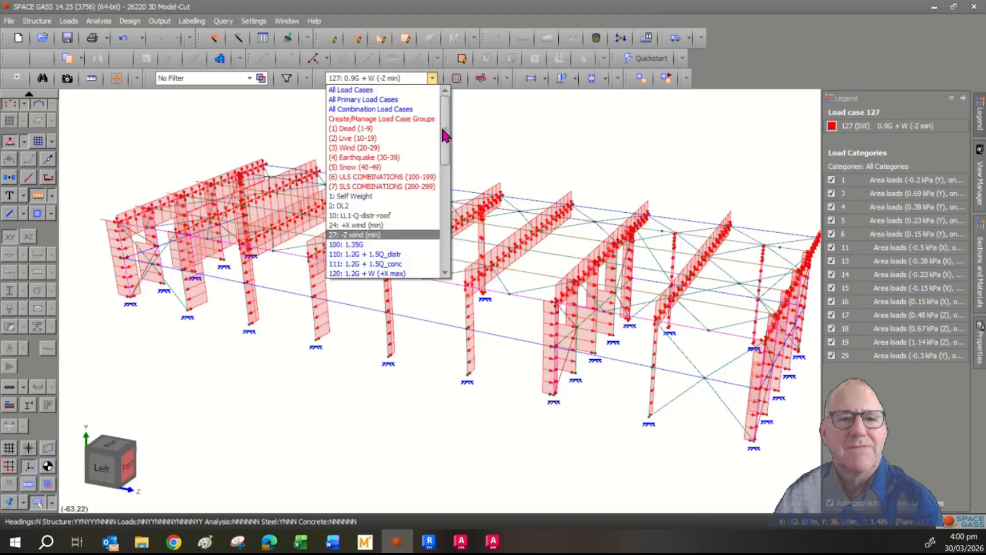
pyautogui.click(379, 129)
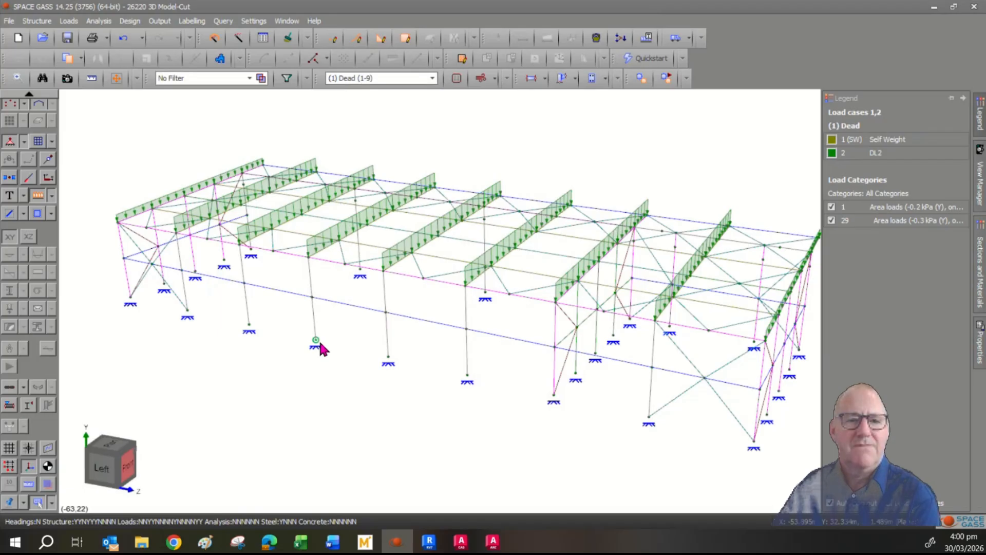
pyautogui.moveTo(320, 343)
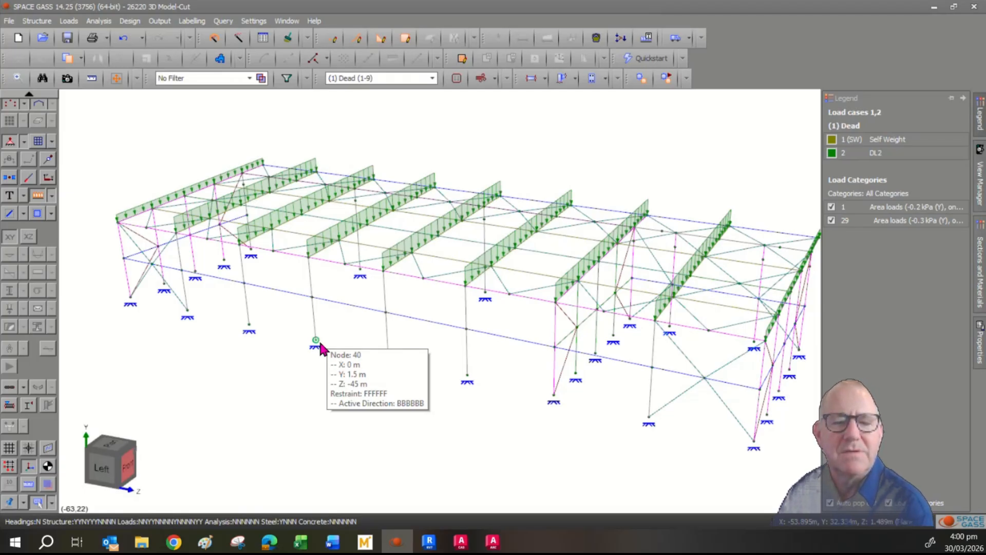
pyautogui.scroll(-2, 313, 345)
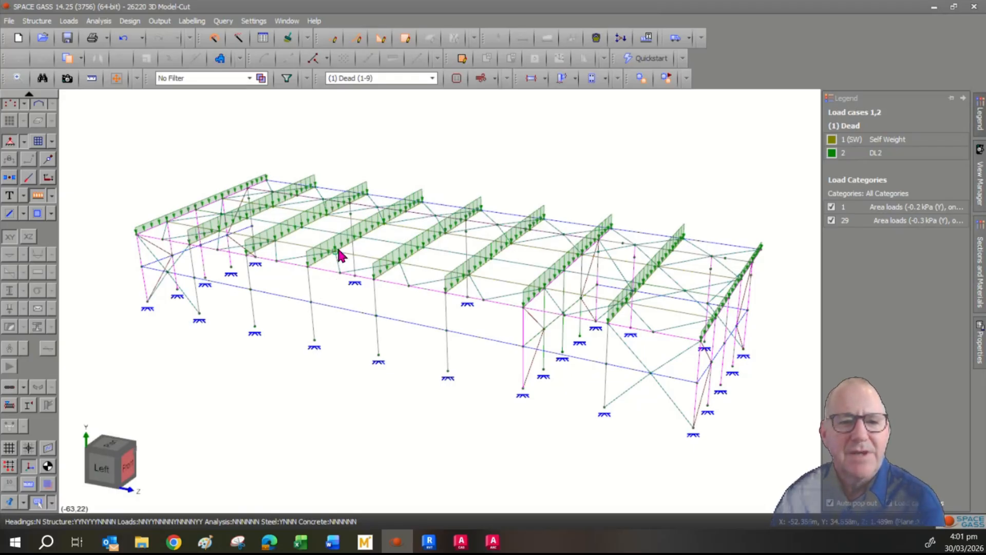
# - Select all segments of two adjacent roof rafters
pyautogui.click(328, 267)
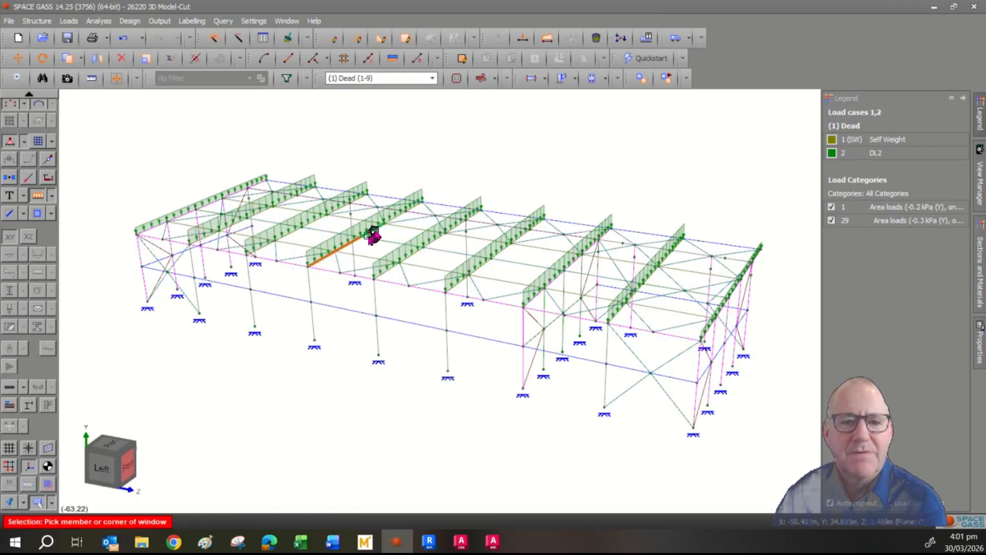
pyautogui.click(406, 215)
pyautogui.click(387, 270)
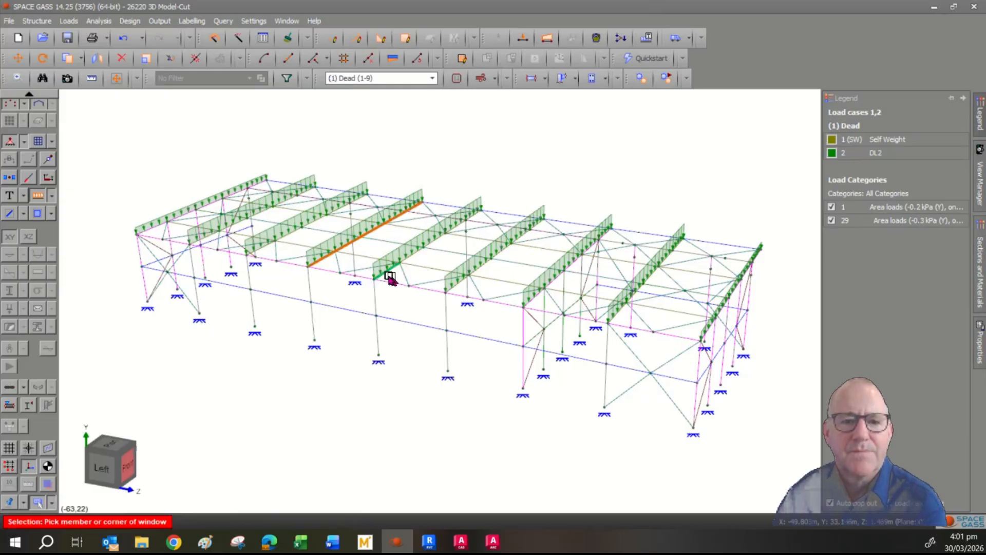
pyautogui.click(415, 259)
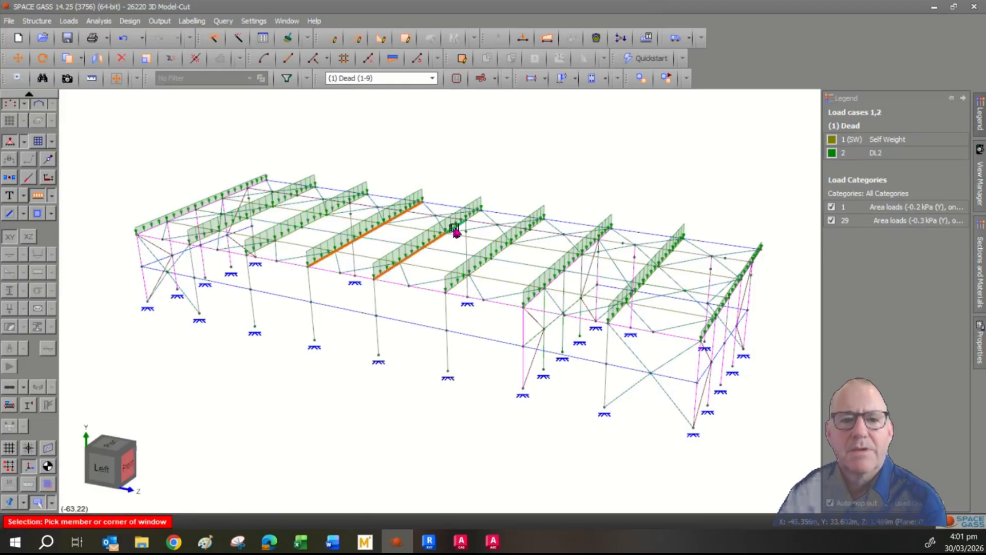
pyautogui.click(474, 216)
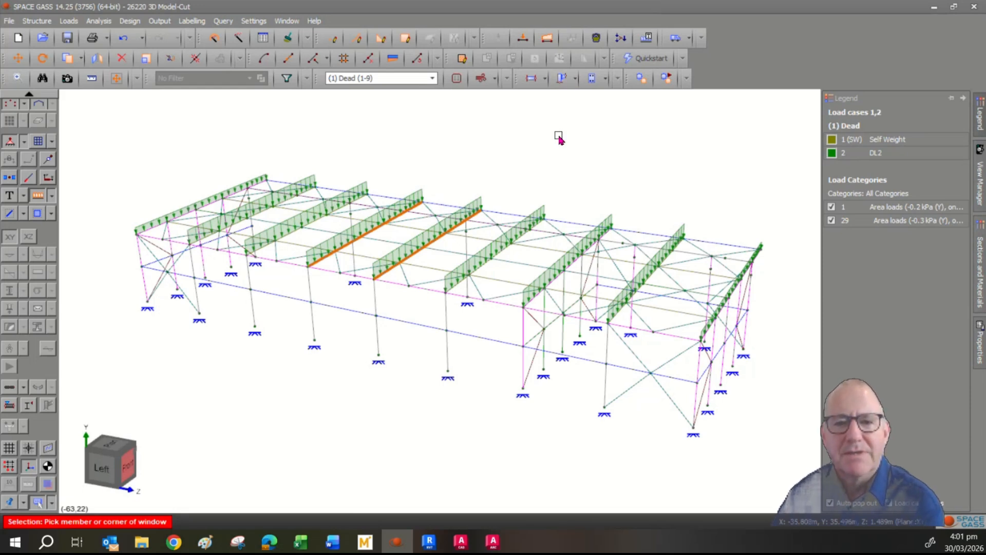
# - Start generating one-way area loads on the selected rafters
pyautogui.rightClick(560, 140)
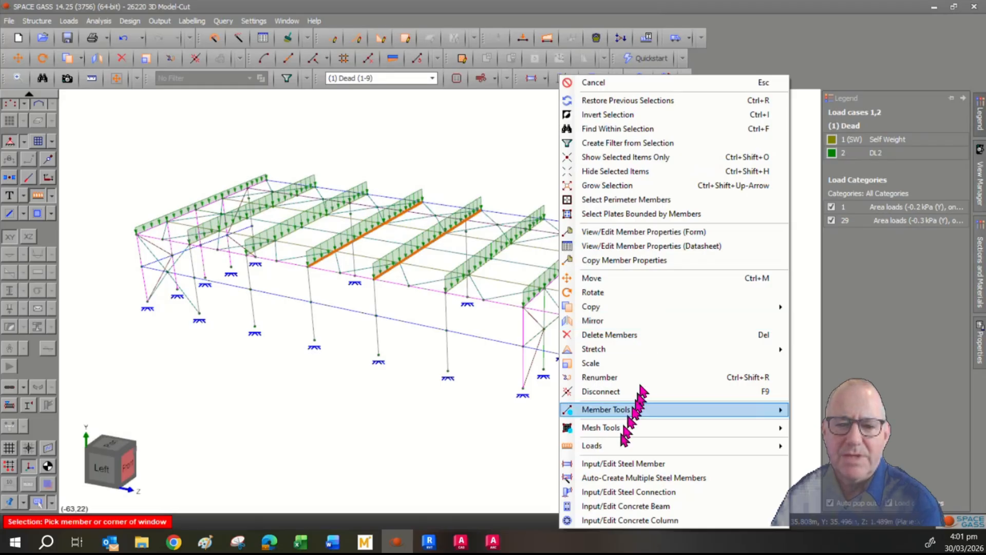
pyautogui.moveTo(612, 448)
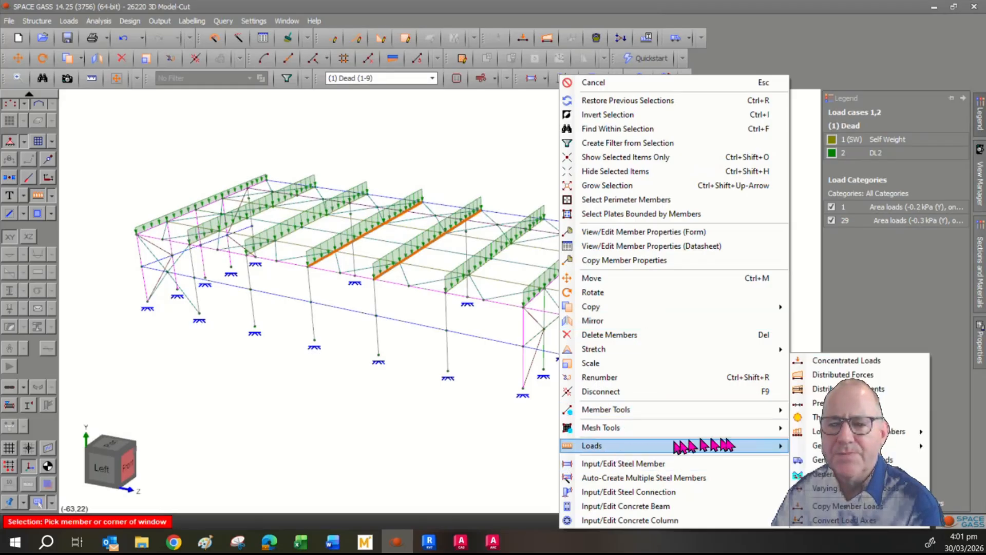
pyautogui.moveTo(832, 446)
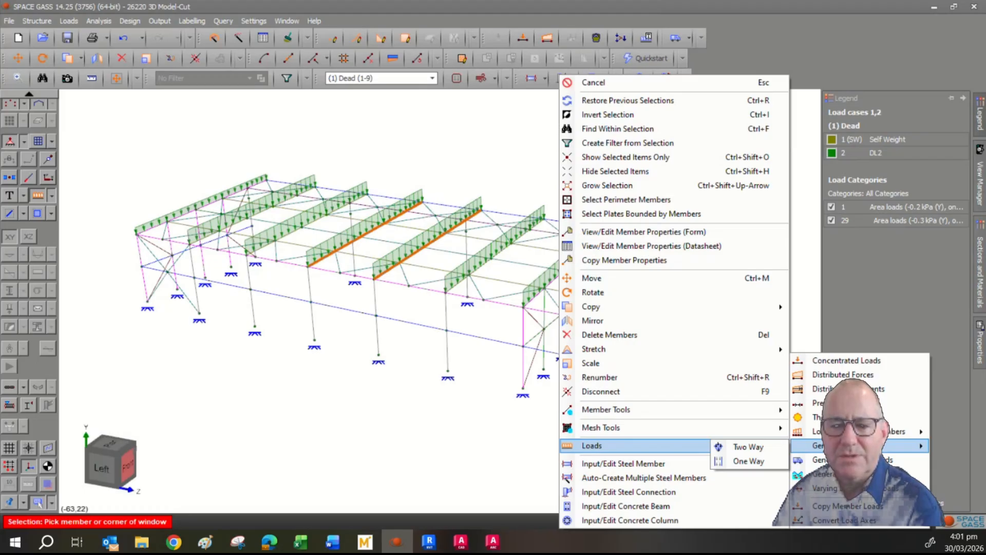
pyautogui.click(758, 465)
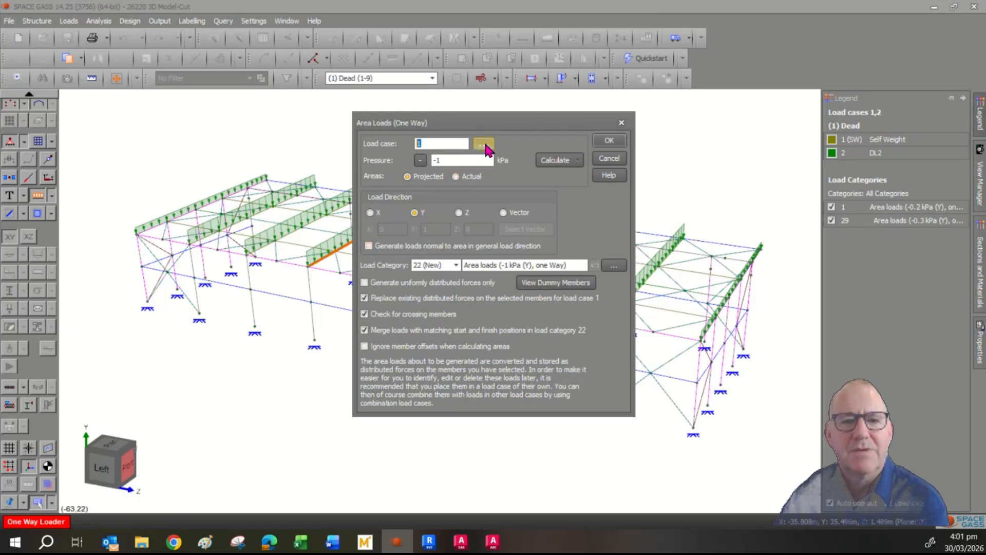
# - Apply a -2.5 kPa one-way area load in load case 3 DL3, keeping existing distributed forces
pyautogui.click(484, 146)
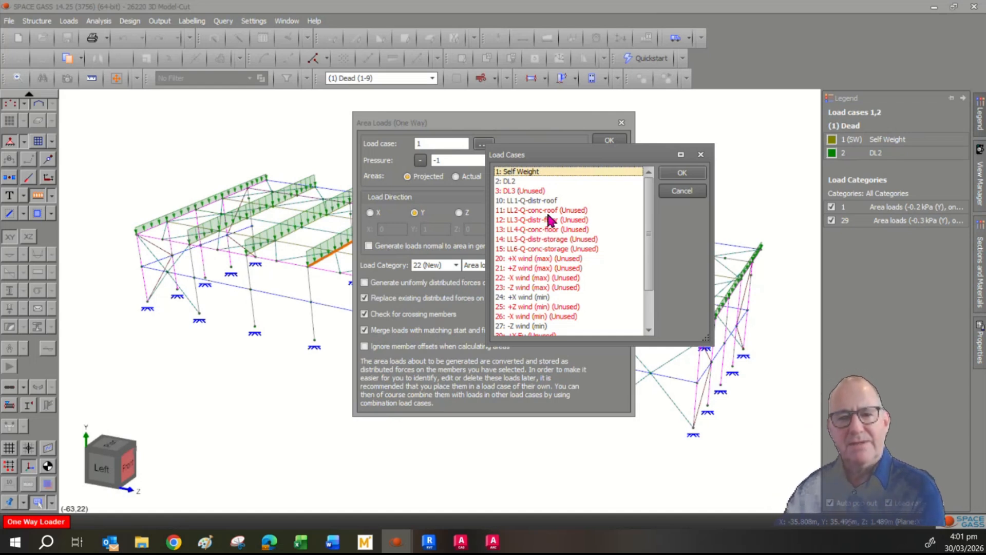
pyautogui.click(535, 192)
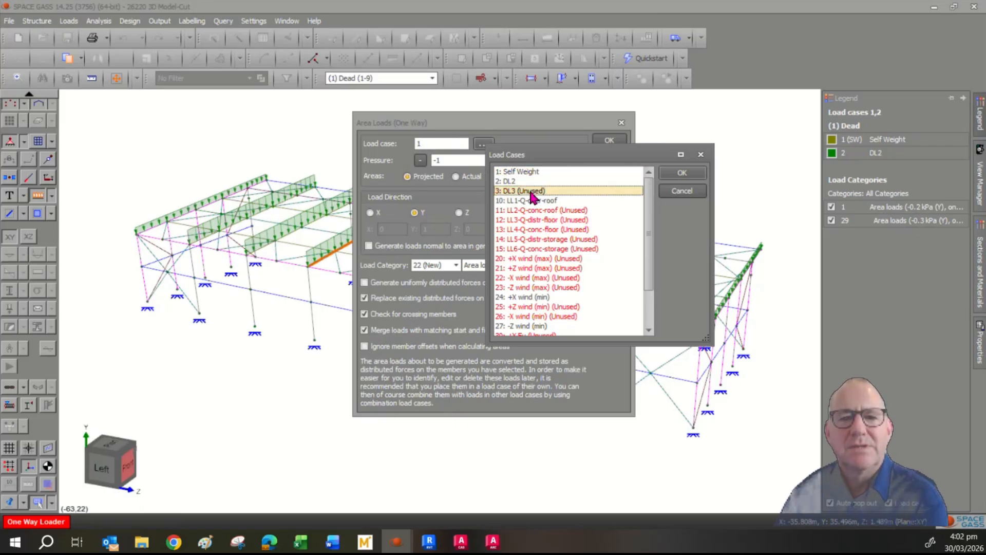
pyautogui.click(677, 175)
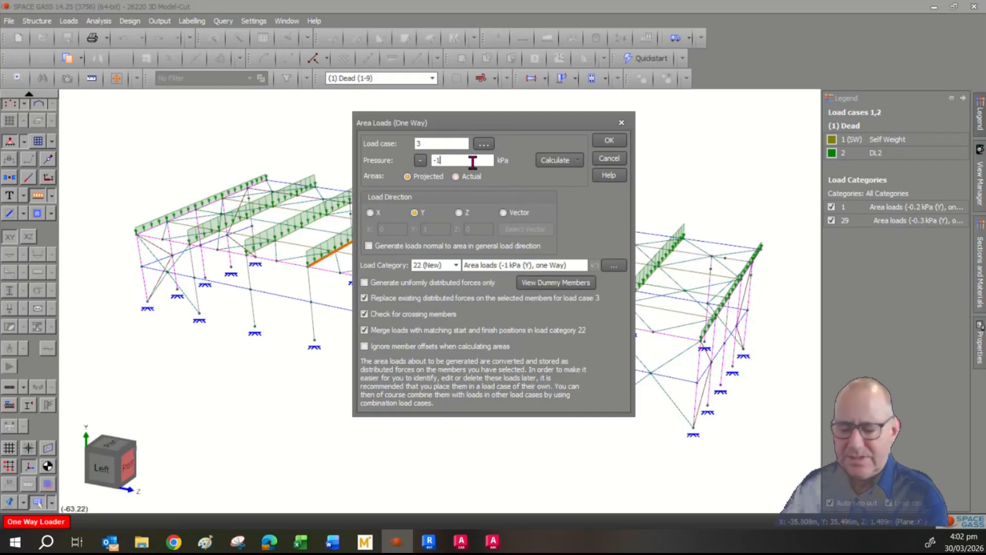
pyautogui.press('BackSpace')
pyautogui.write('2.5')
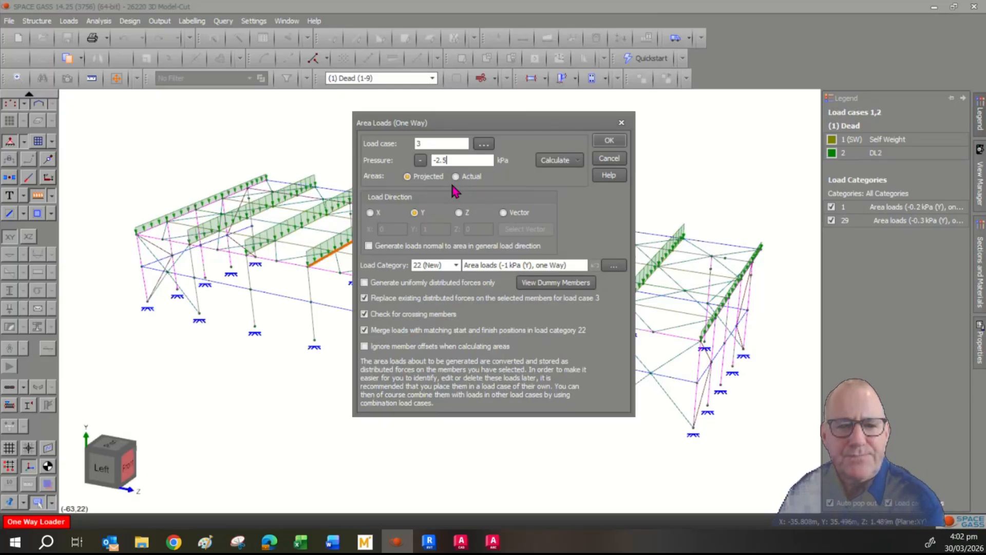
pyautogui.click(462, 213)
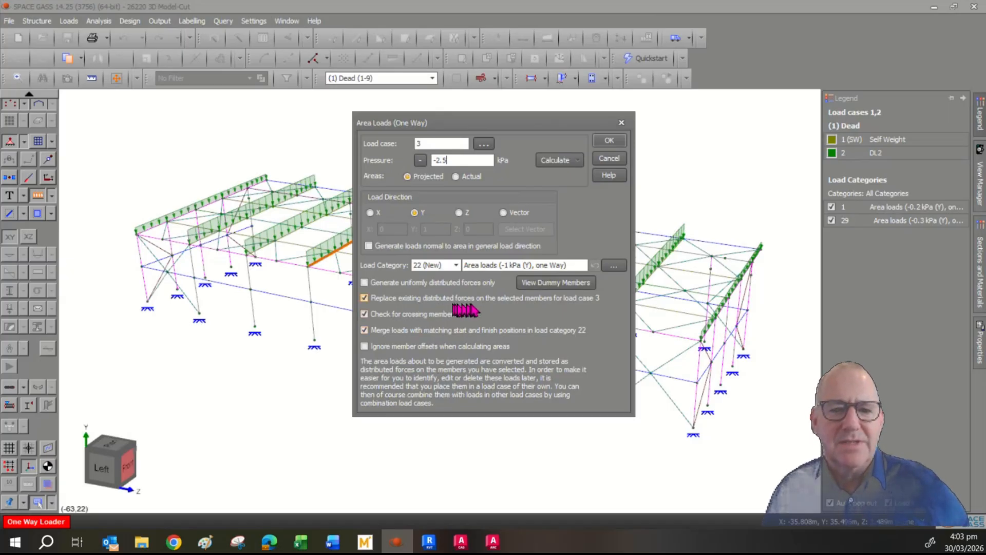
pyautogui.click(368, 300)
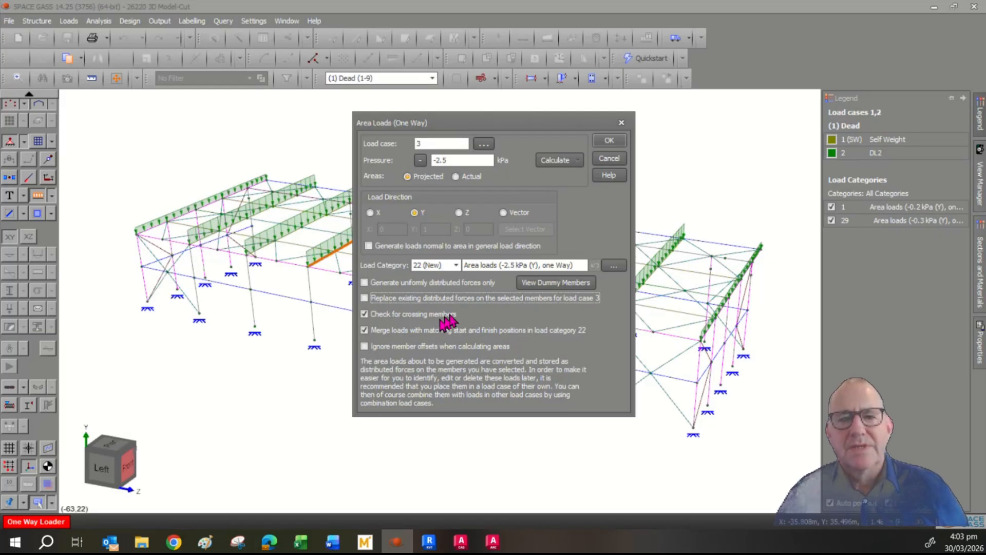
pyautogui.click(610, 141)
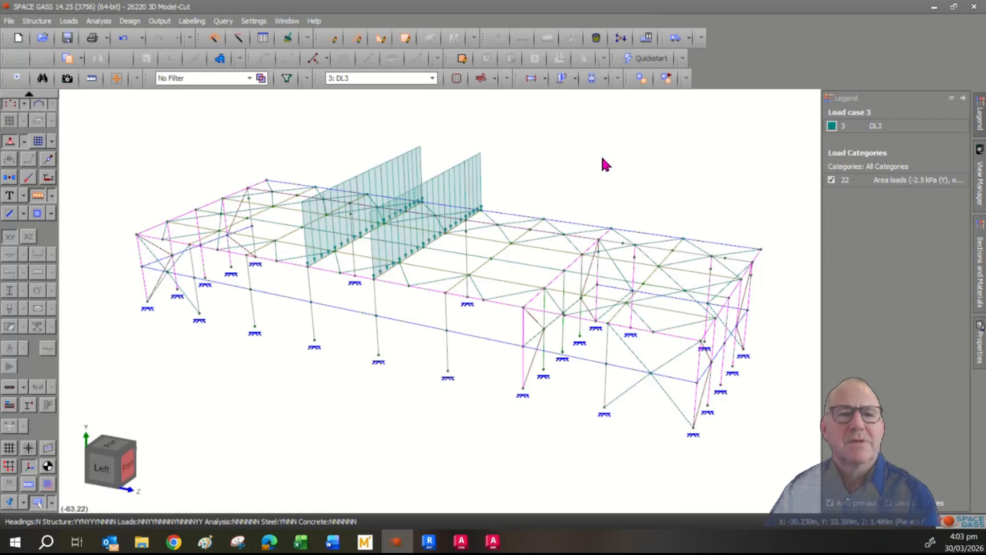
# - Scroll through the Load Case Titles datasheet, then move on to the Combination Load Cases datasheet
pyautogui.click(263, 38)
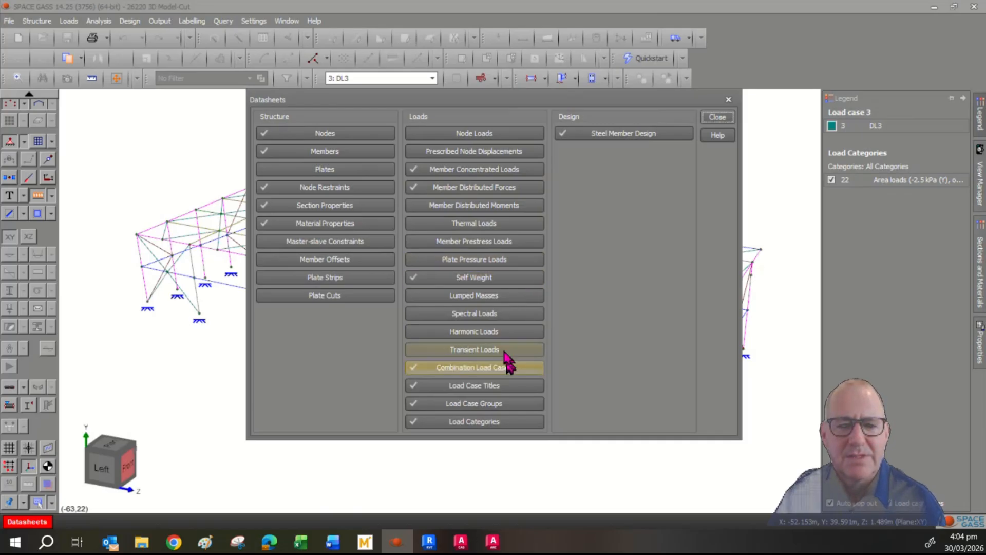
pyautogui.click(493, 387)
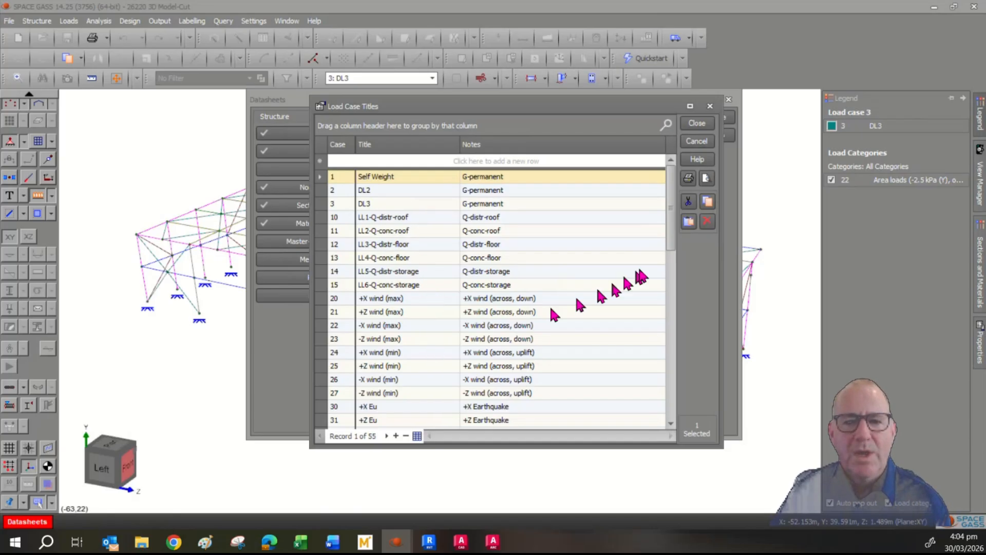
pyautogui.moveTo(673, 245); pyautogui.dragTo(675, 273)
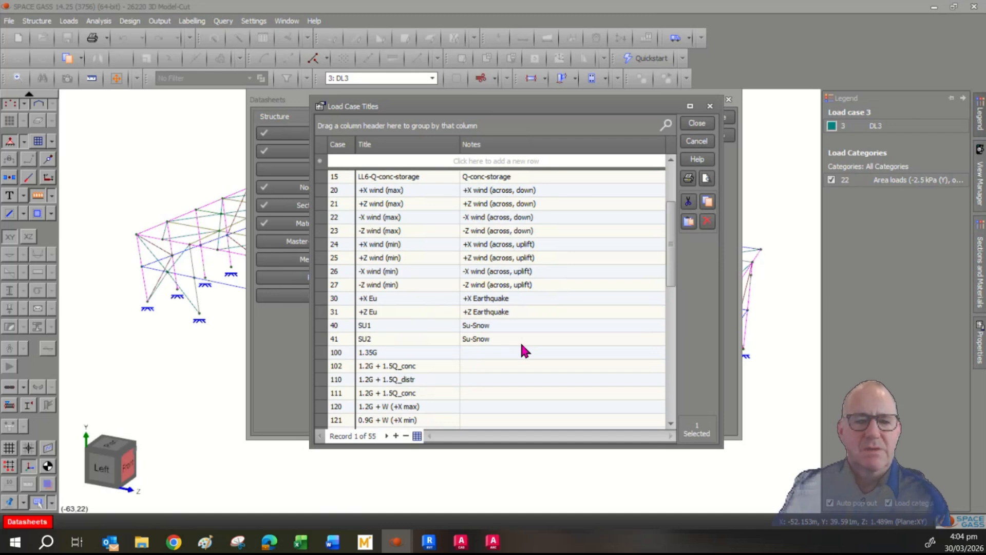
pyautogui.moveTo(673, 253); pyautogui.dragTo(678, 303)
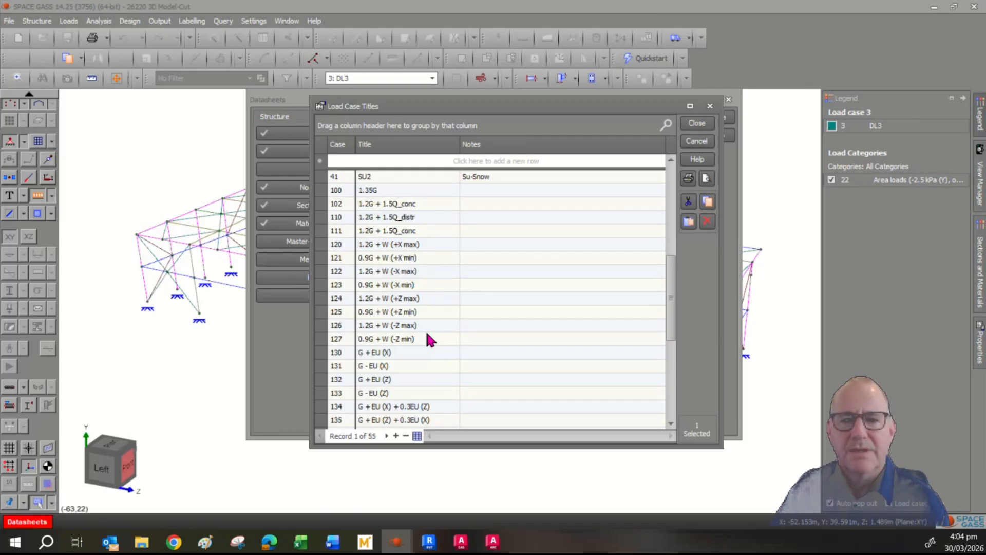
pyautogui.click(697, 140)
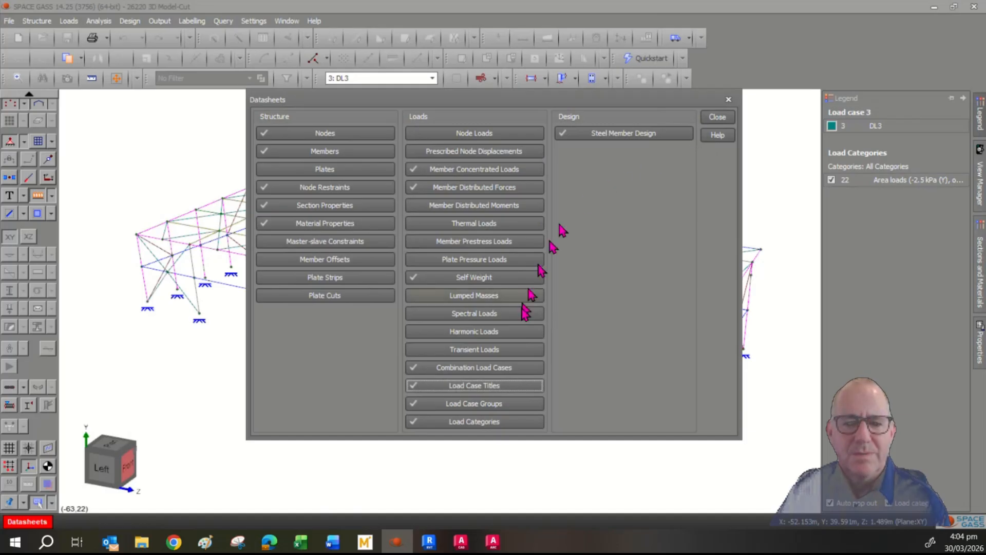
pyautogui.click(492, 368)
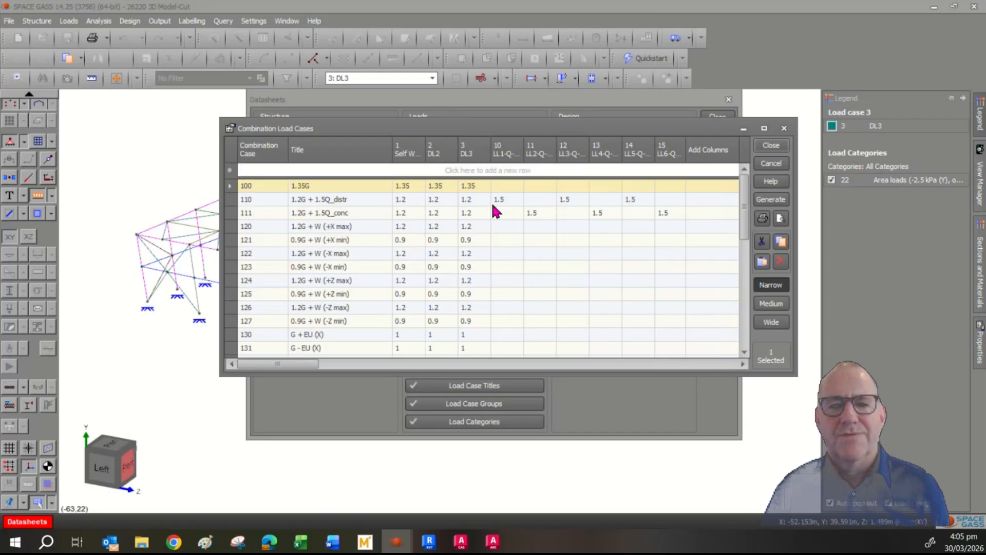
# - Scroll through the combination factors such as 1.35G, then close the table and Datasheets list
pyautogui.scroll(-1, 743, 224)
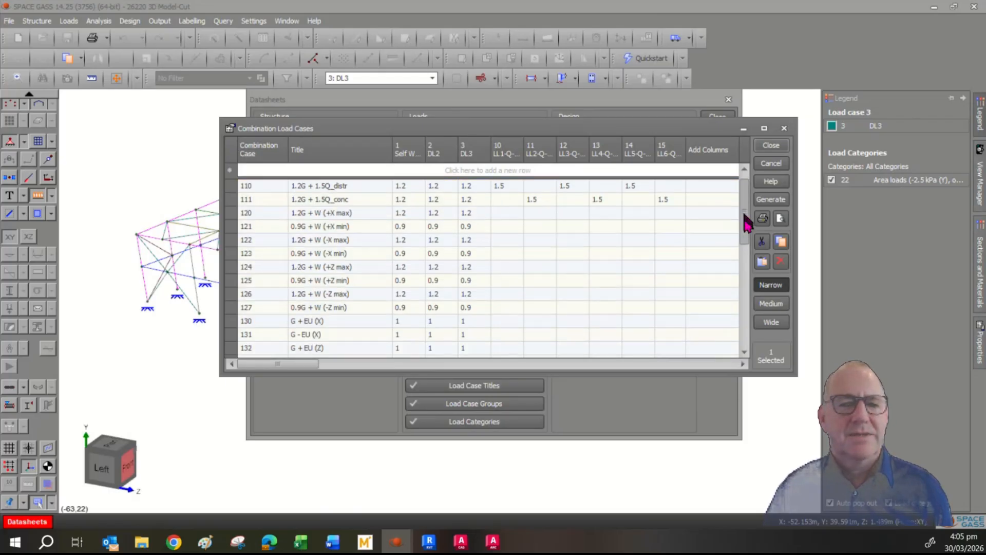
pyautogui.moveTo(746, 224); pyautogui.dragTo(748, 276)
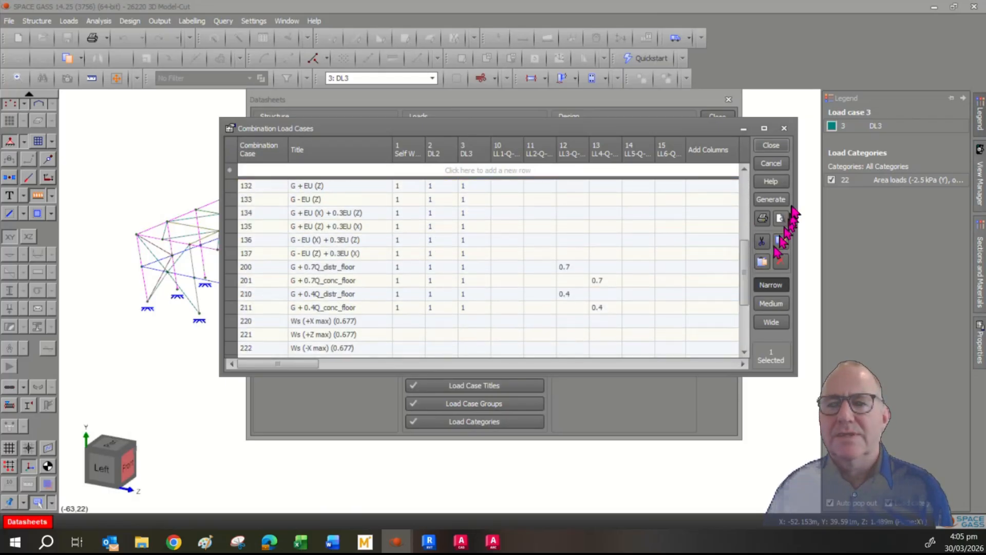
pyautogui.click(773, 165)
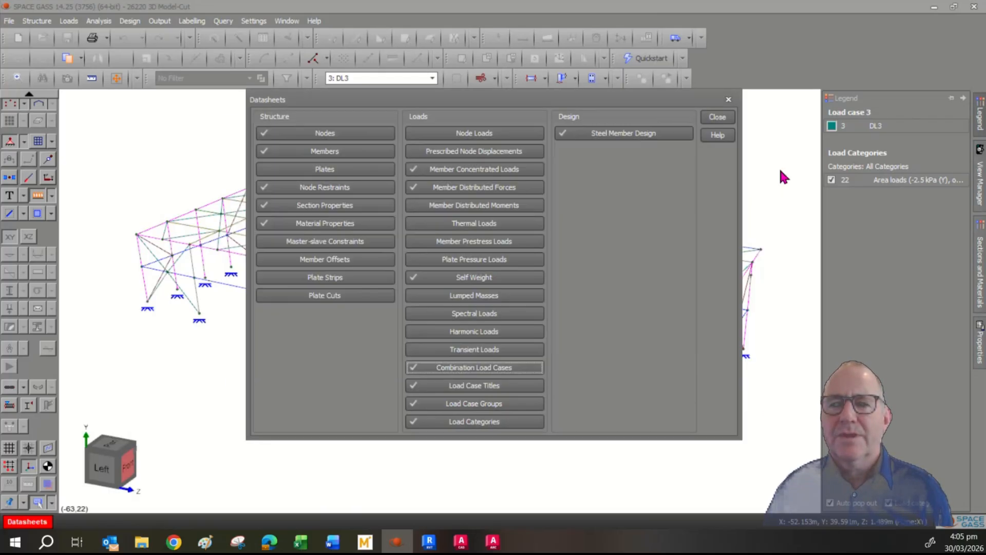
pyautogui.click(720, 117)
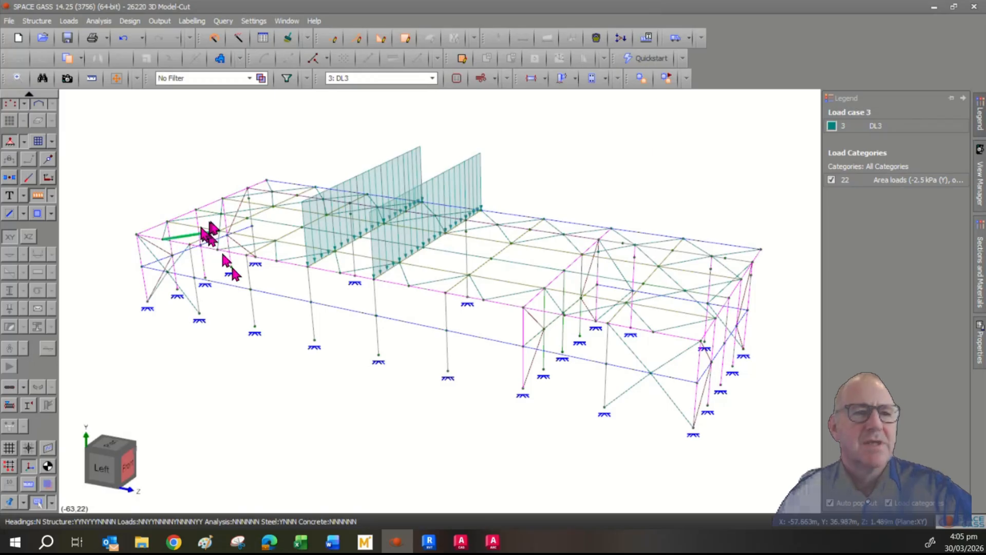
# - Run a linear static analysis on load case 3 DL3 alone and acknowledge the completion message
pyautogui.click(97, 20)
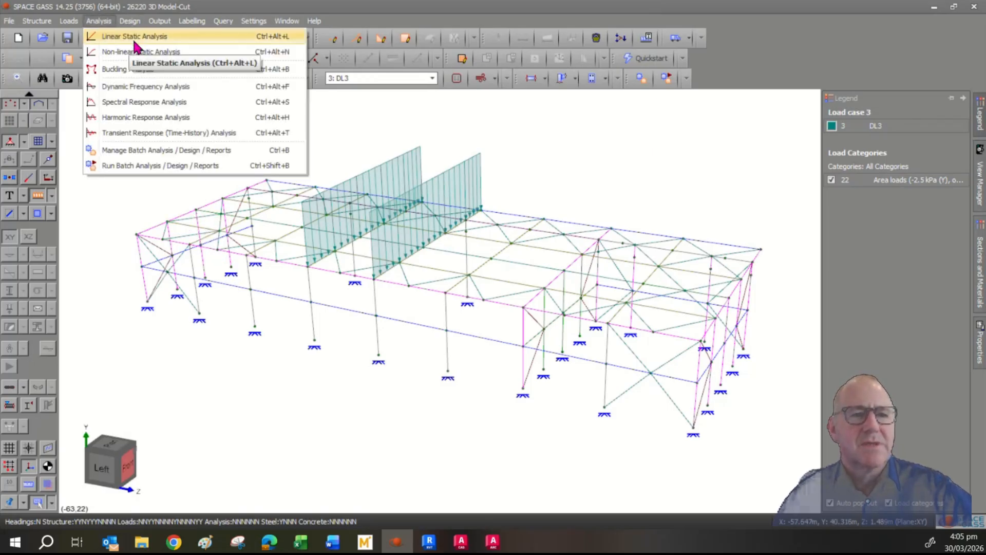
pyautogui.click(134, 41)
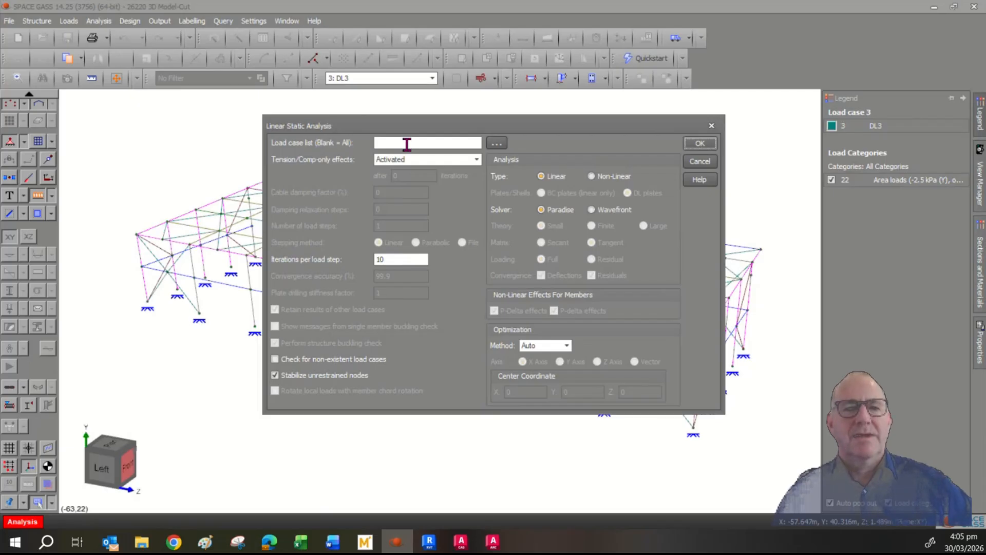
pyautogui.click(496, 143)
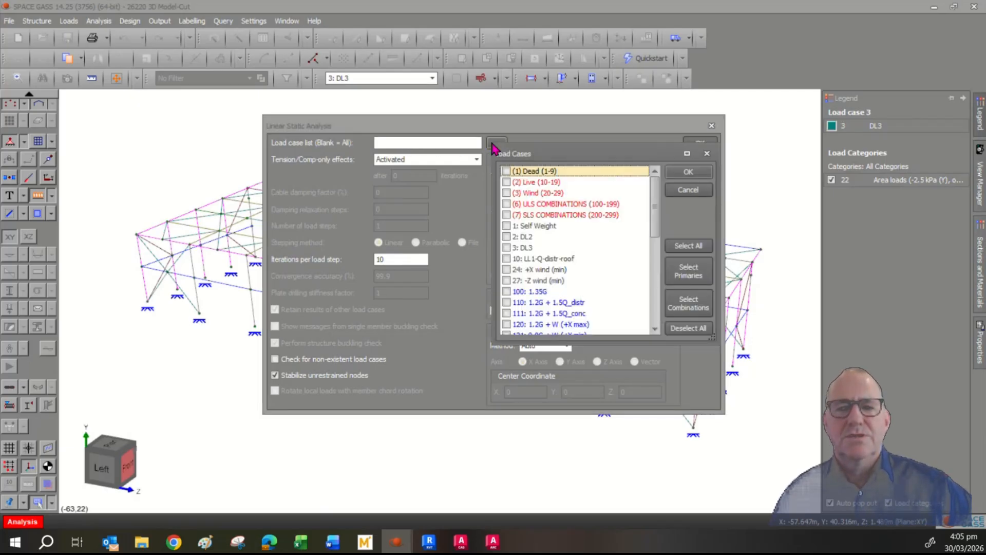
pyautogui.click(526, 248)
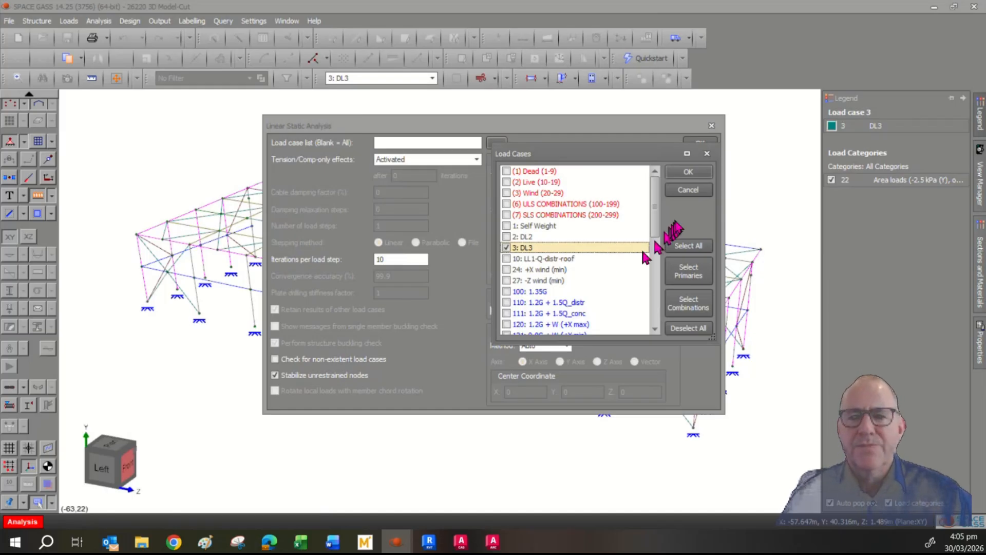
pyautogui.click(702, 172)
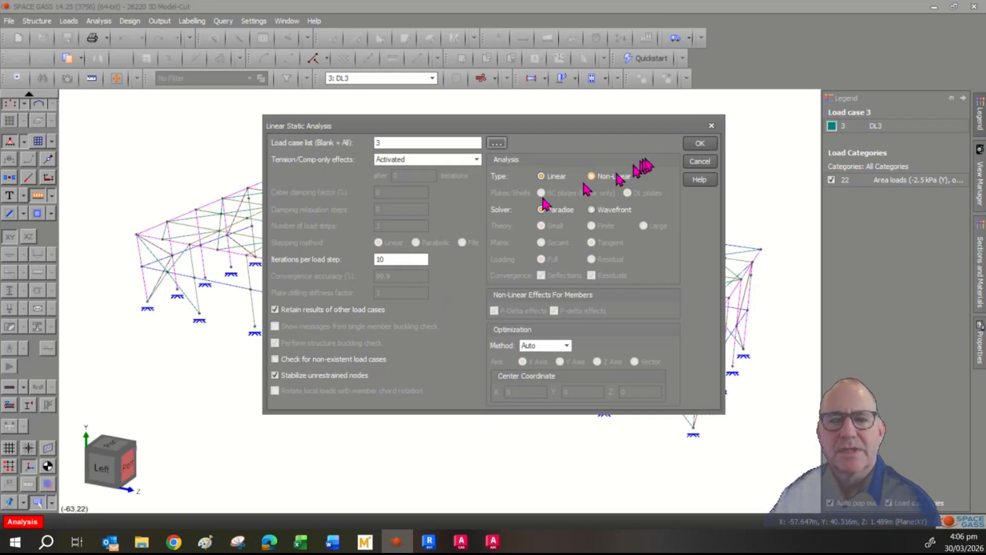
pyautogui.click(698, 145)
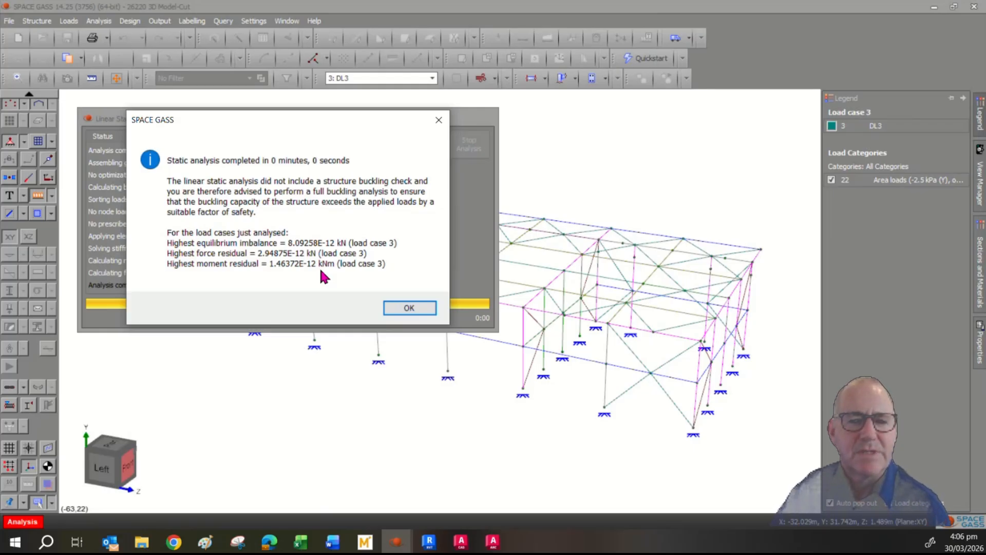
pyautogui.click(408, 309)
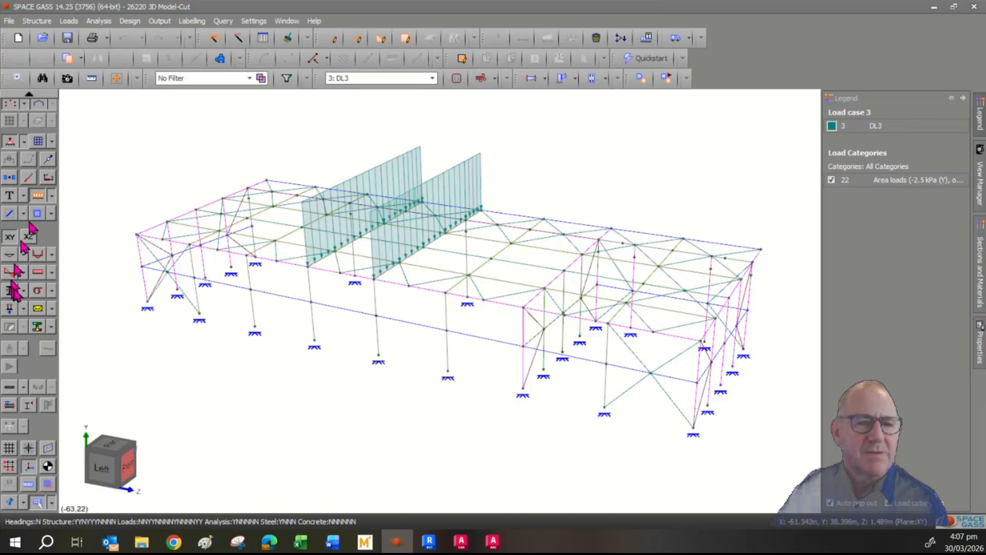
# - Plot bending moment diagrams with applied area loads hidden, zooming in toward the ridge
pyautogui.click(38, 255)
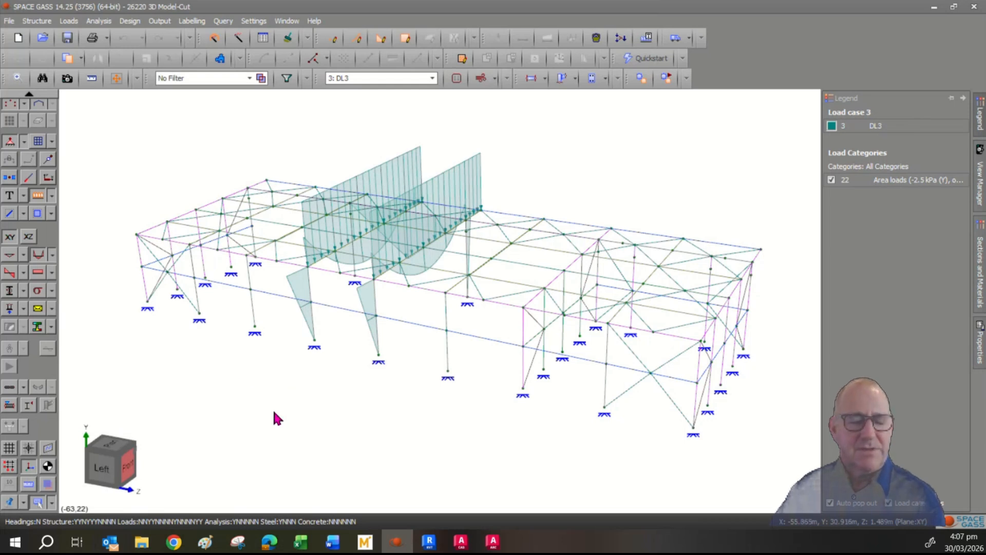
pyautogui.click(37, 196)
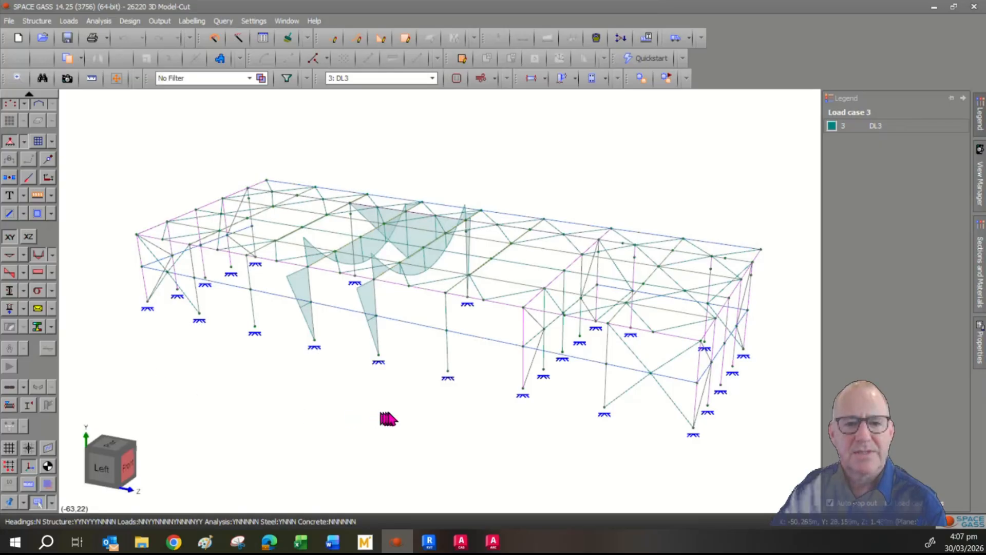
pyautogui.moveTo(396, 419); pyautogui.dragTo(348, 420, button='middle')
pyautogui.scroll(4, 577, 223)
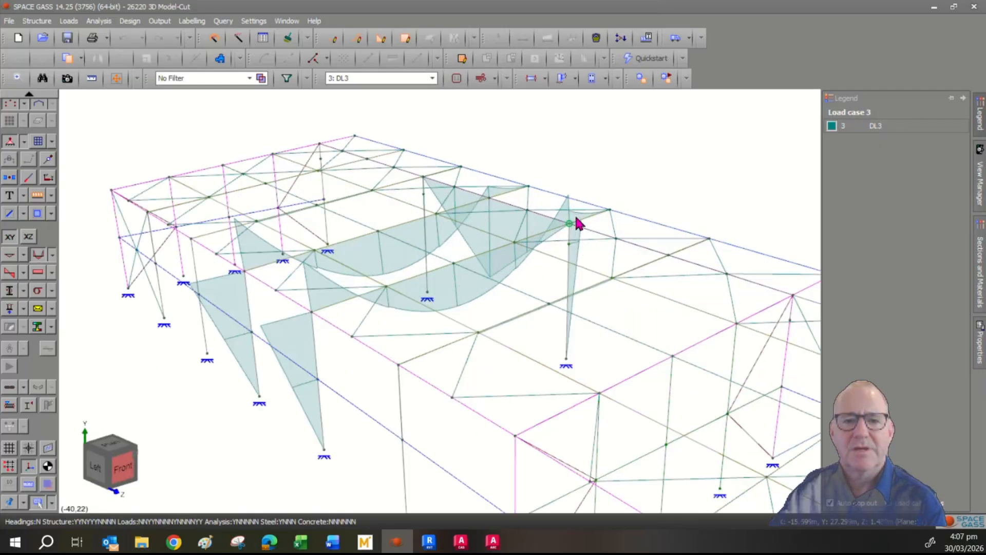
pyautogui.moveTo(576, 224)
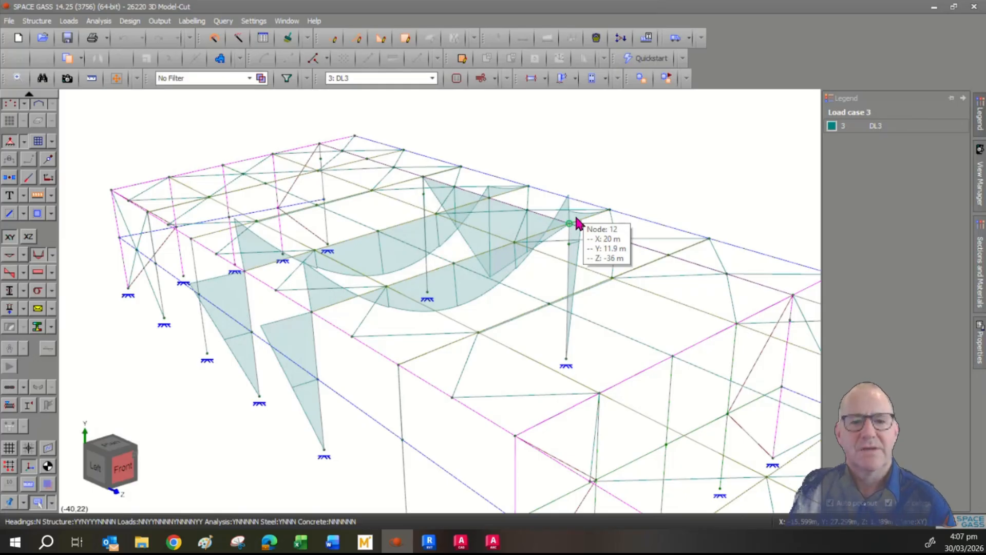
# - Switch to load case 111 and back to 3: DL3, then label members with sections and kNm values
pyautogui.click(388, 79)
pyautogui.click(415, 288)
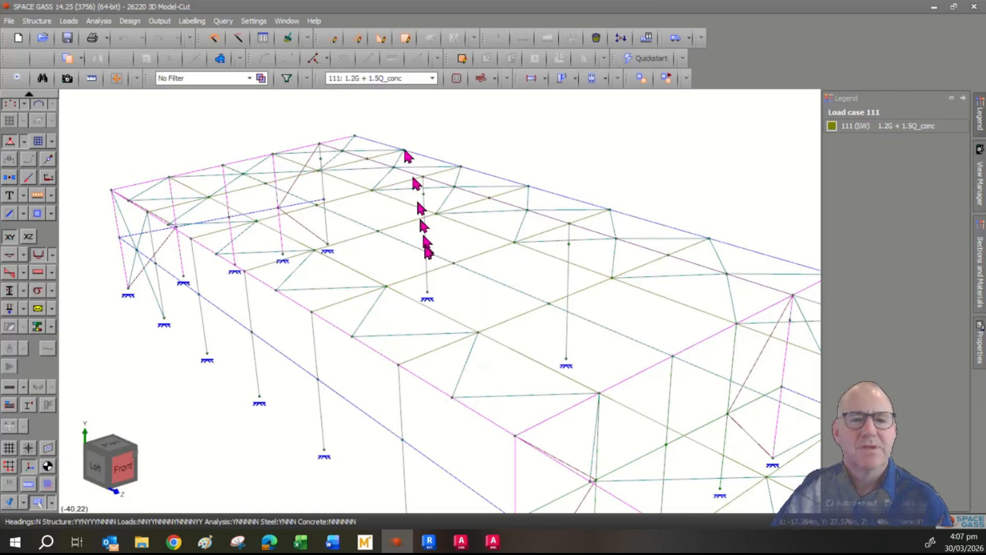
pyautogui.moveTo(425, 260)
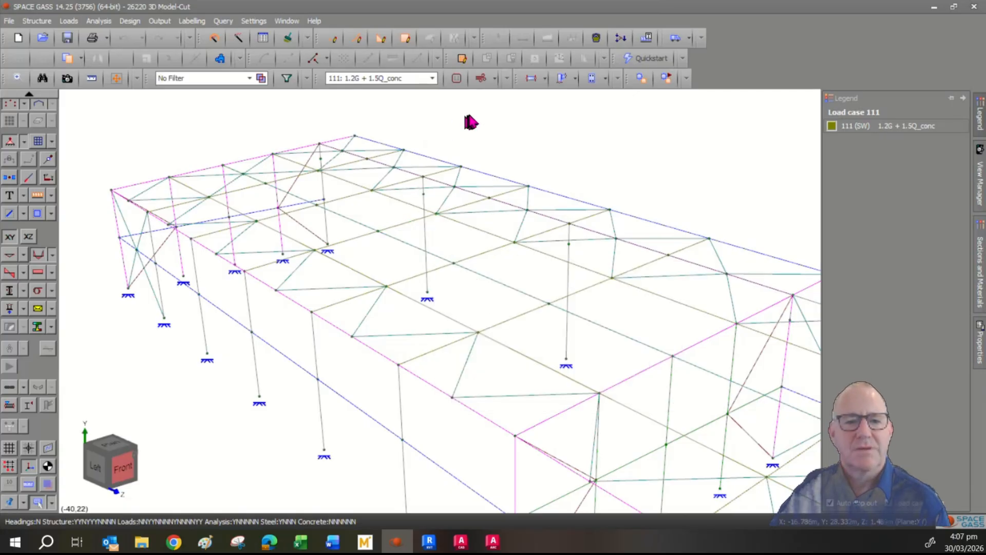
pyautogui.click(432, 78)
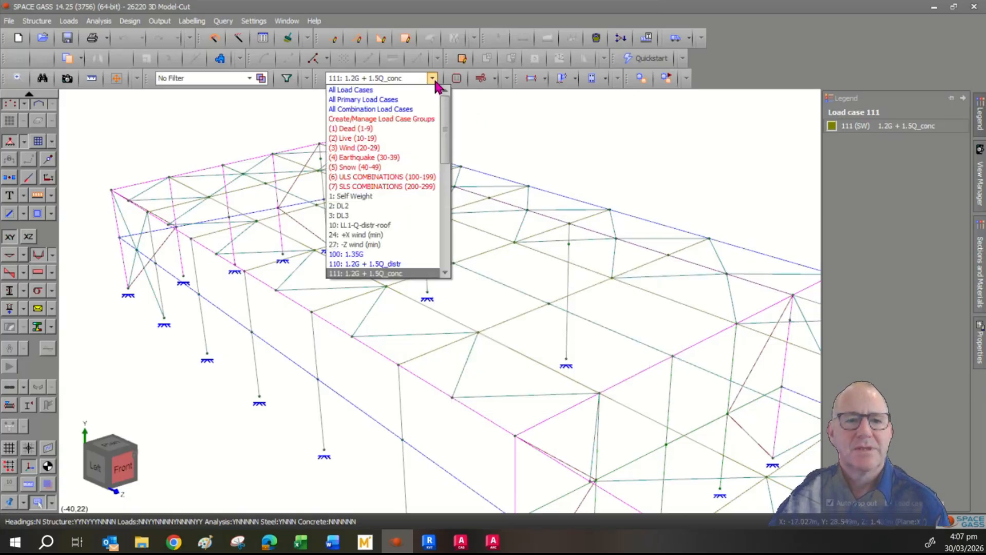
pyautogui.click(396, 215)
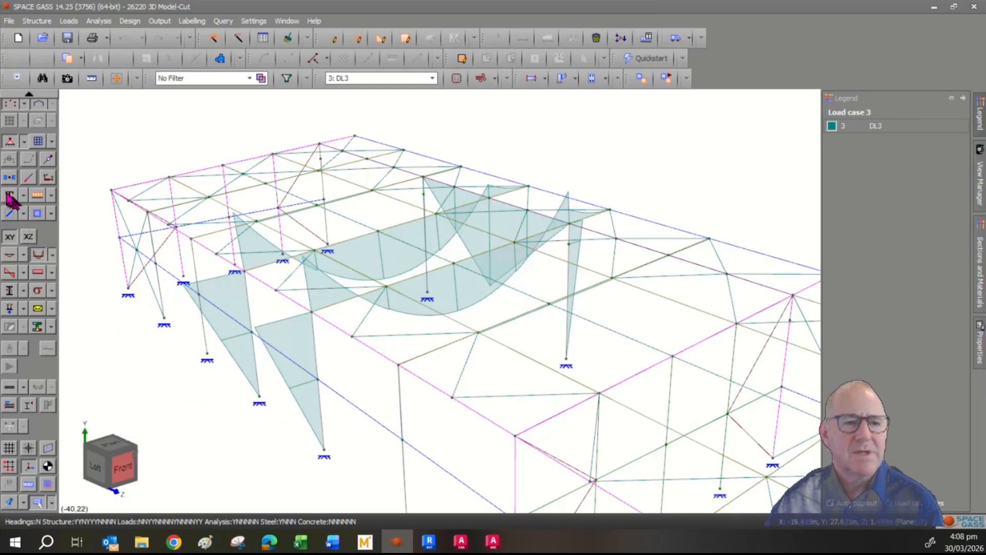
pyautogui.click(10, 198)
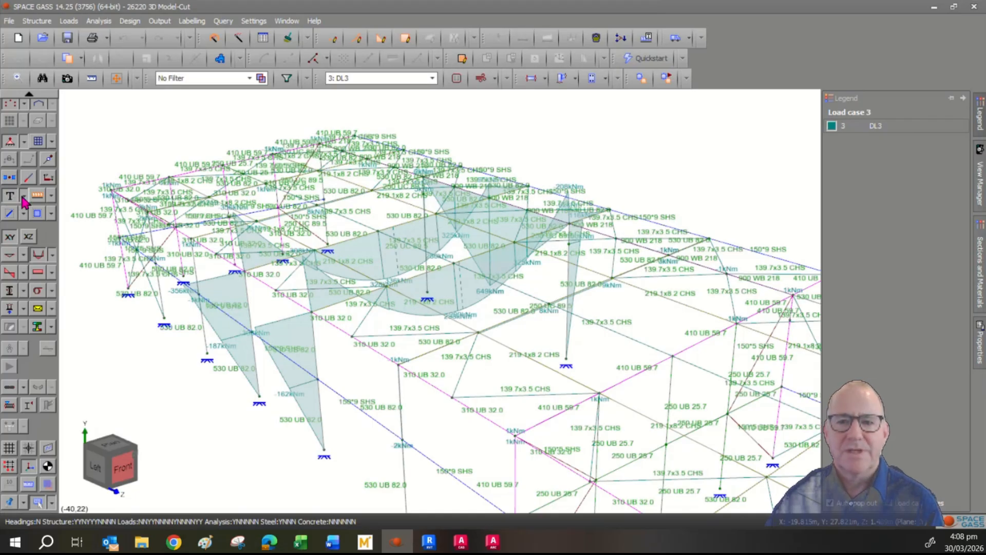
# - Turn off section name labels so the DL3 moment diagrams show only kNm values
pyautogui.click(24, 198)
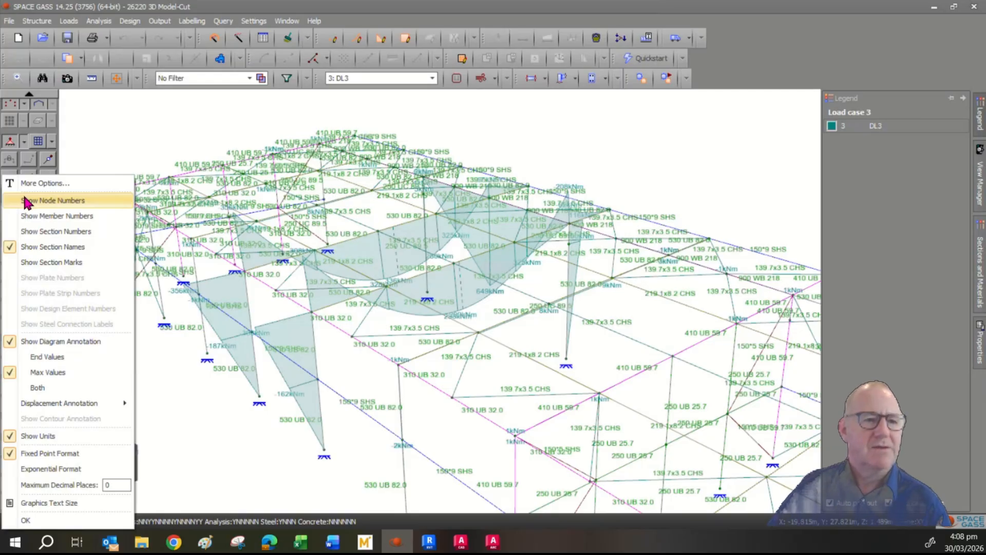
pyautogui.click(43, 248)
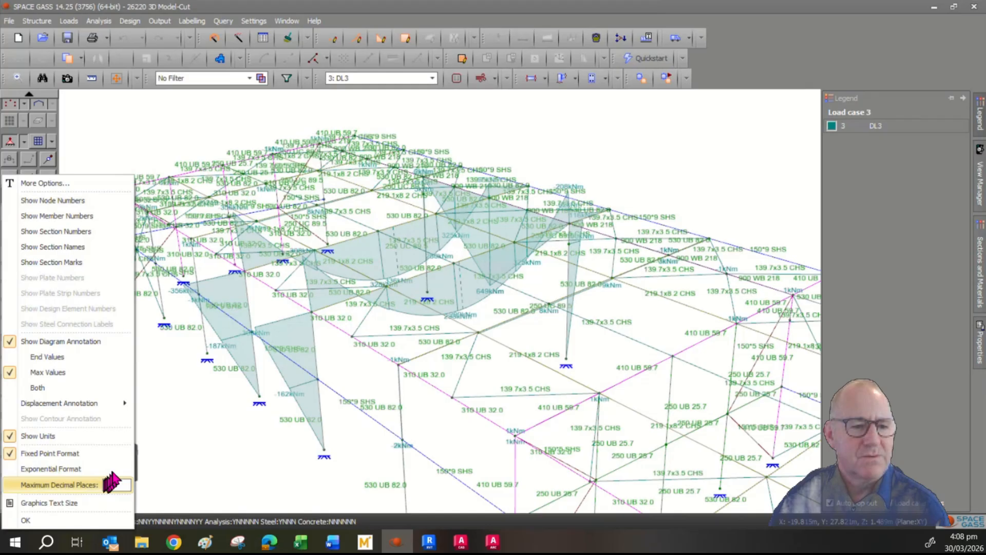
pyautogui.click(34, 520)
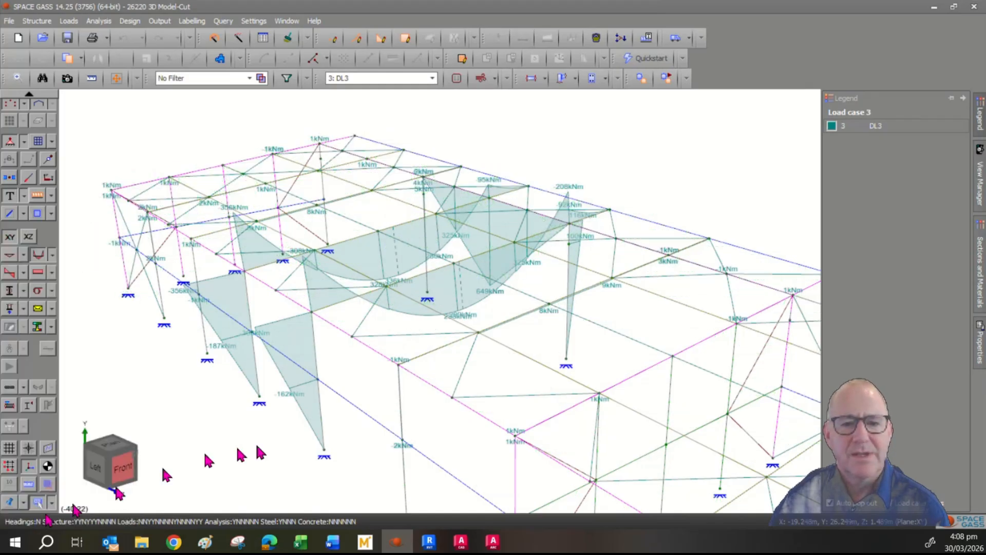
pyautogui.moveTo(508, 395); pyautogui.dragTo(491, 411, button='middle')
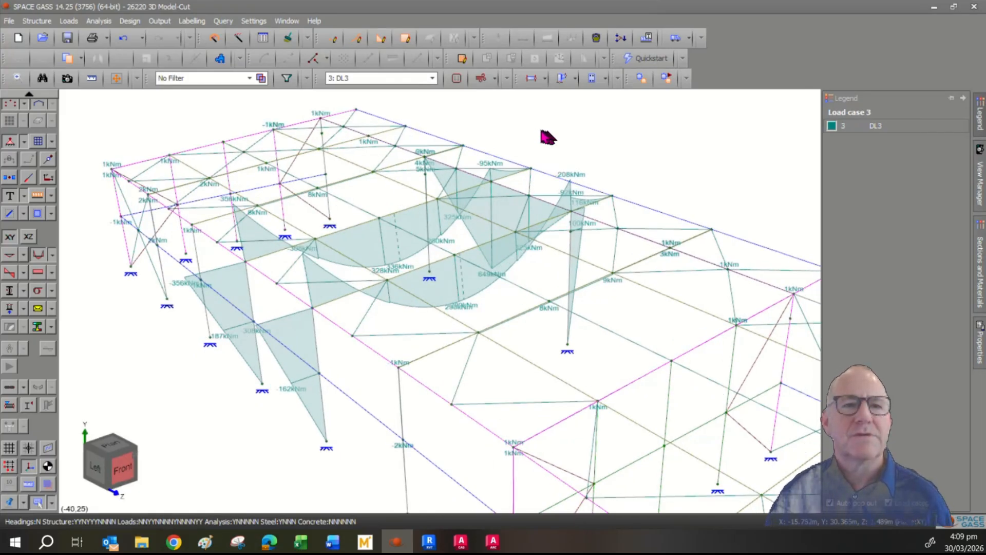
# - Create a new empty filter that acts on members and begin picking members
pyautogui.click(286, 78)
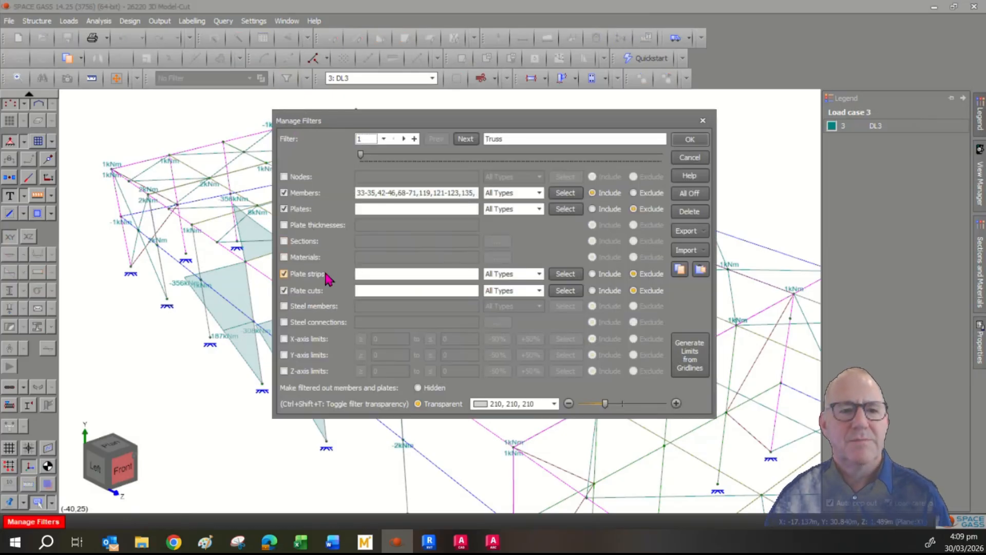
pyautogui.click(414, 139)
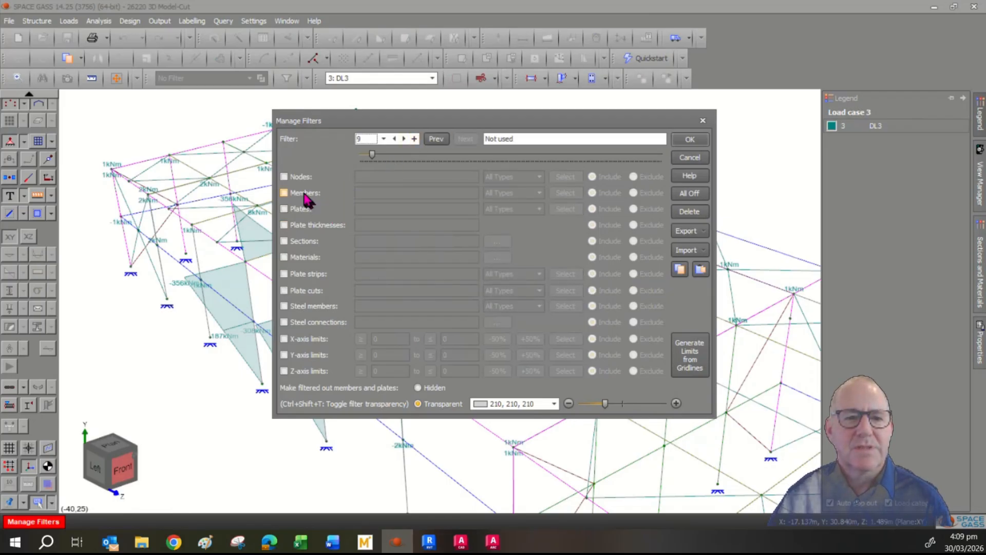
pyautogui.click(284, 193)
pyautogui.click(564, 193)
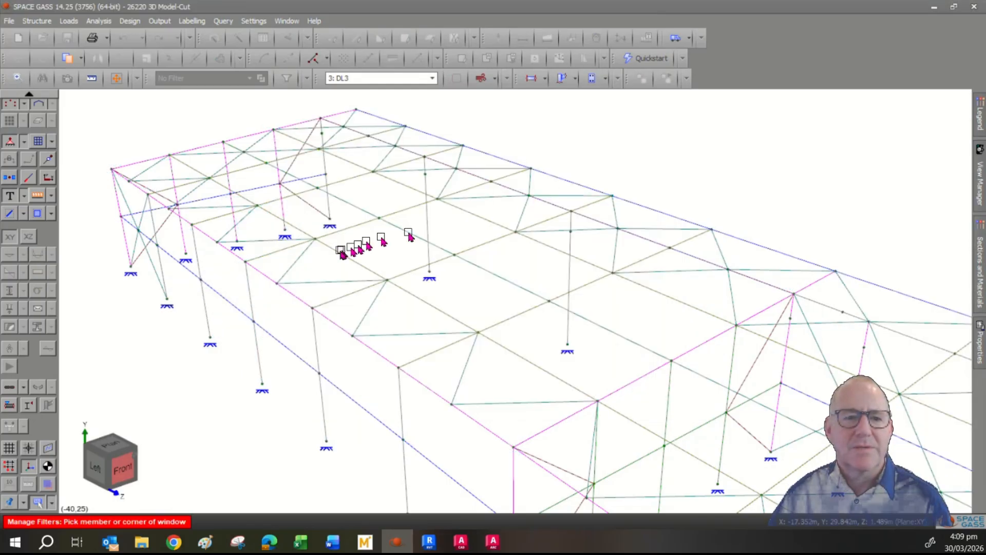
# - Pick the members of both roof beam lines and apply the new filter
pyautogui.click(334, 302)
pyautogui.click(469, 249)
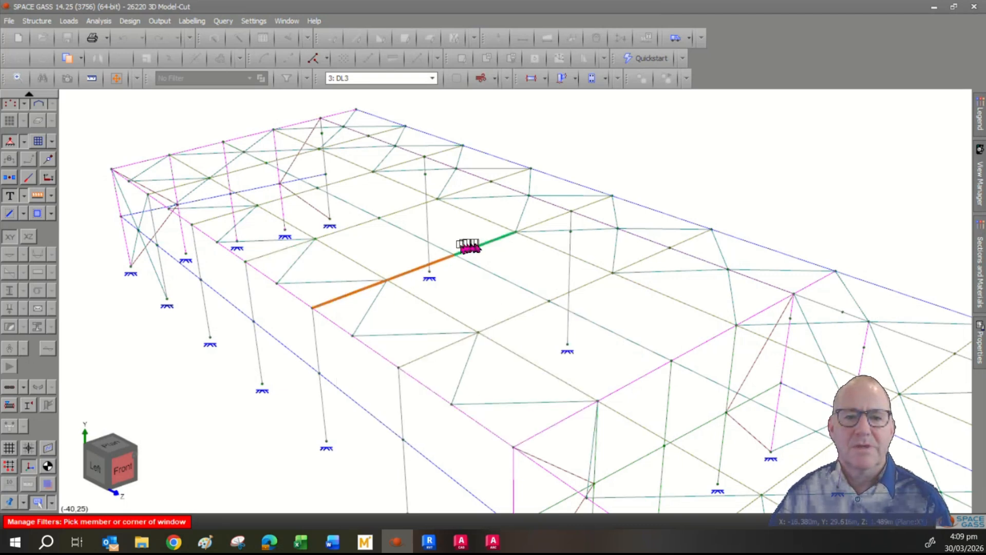
pyautogui.click(533, 226)
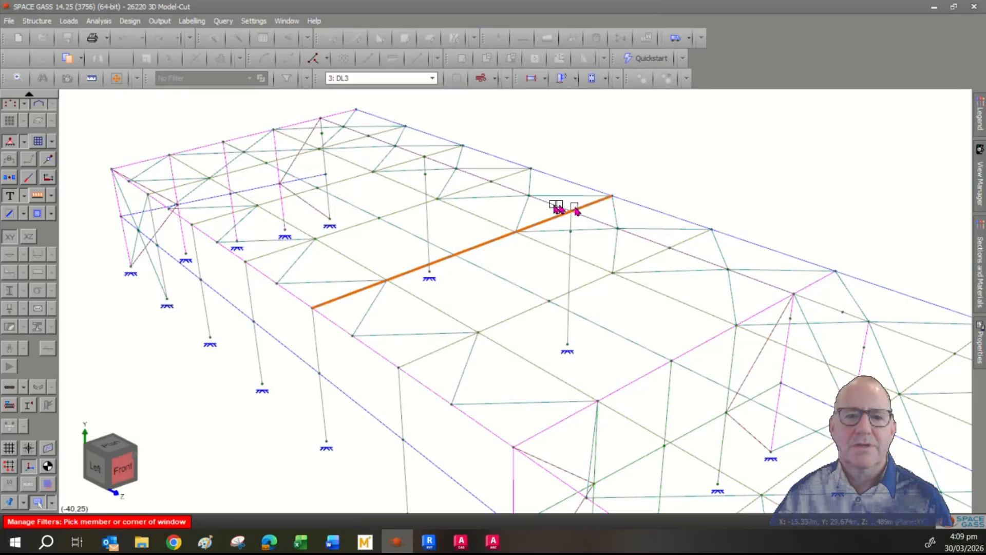
pyautogui.click(473, 191)
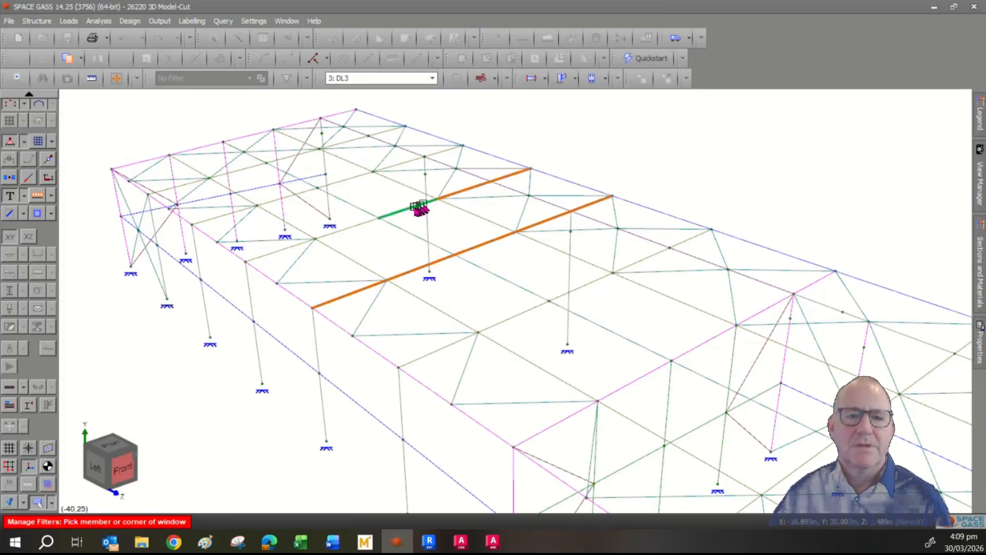
pyautogui.click(406, 208)
pyautogui.click(355, 225)
pyautogui.click(281, 249)
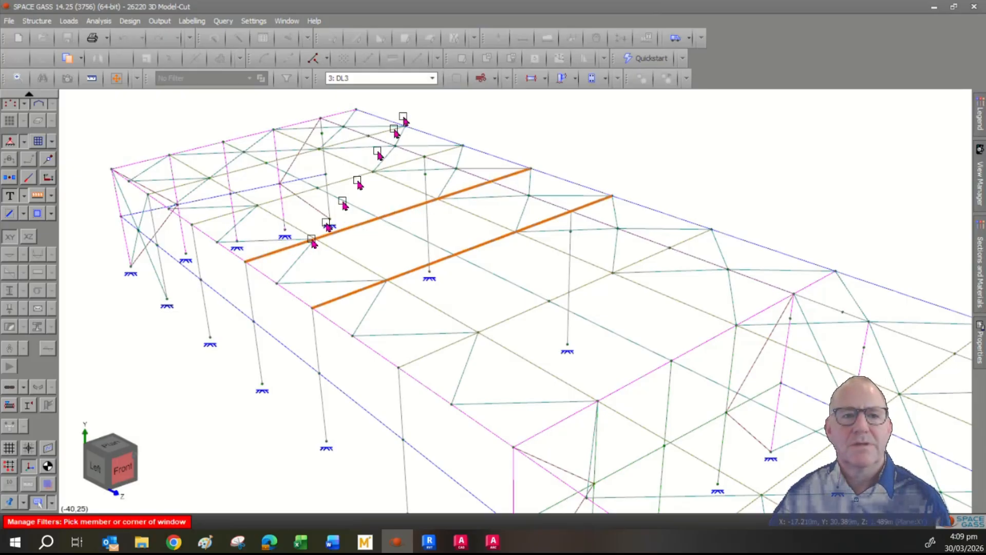
pyautogui.rightClick(614, 146)
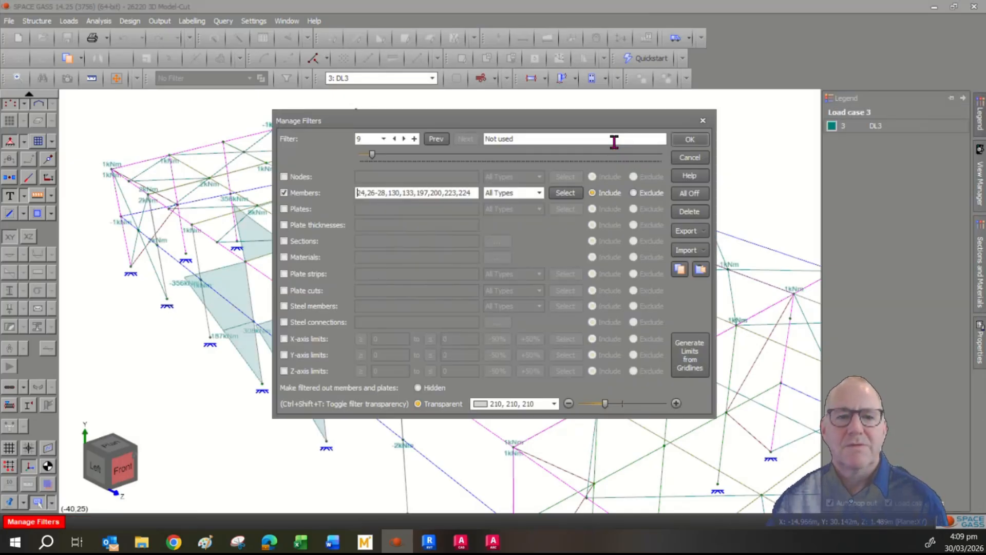
pyautogui.click(689, 142)
# - Add shear force diagrams alongside the DL3 moment diagrams on the two filtered rafters
pyautogui.moveTo(550, 231)
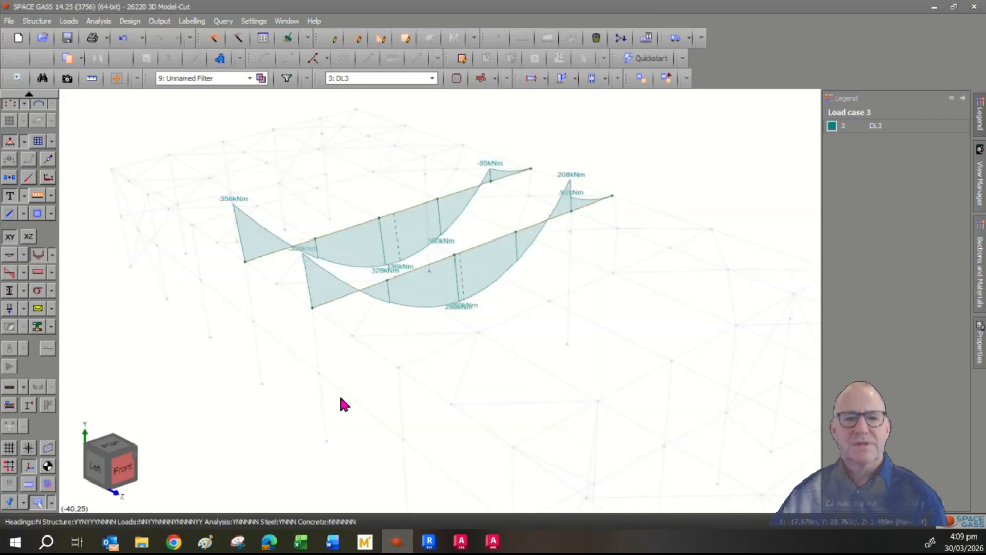
pyautogui.moveTo(493, 378); pyautogui.dragTo(485, 392, button='middle')
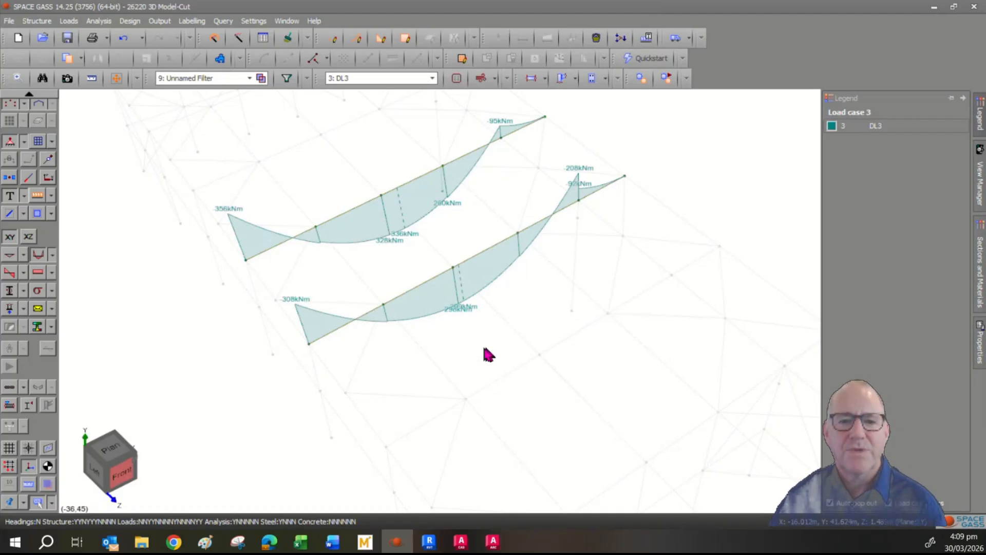
pyautogui.scroll(5, 483, 348)
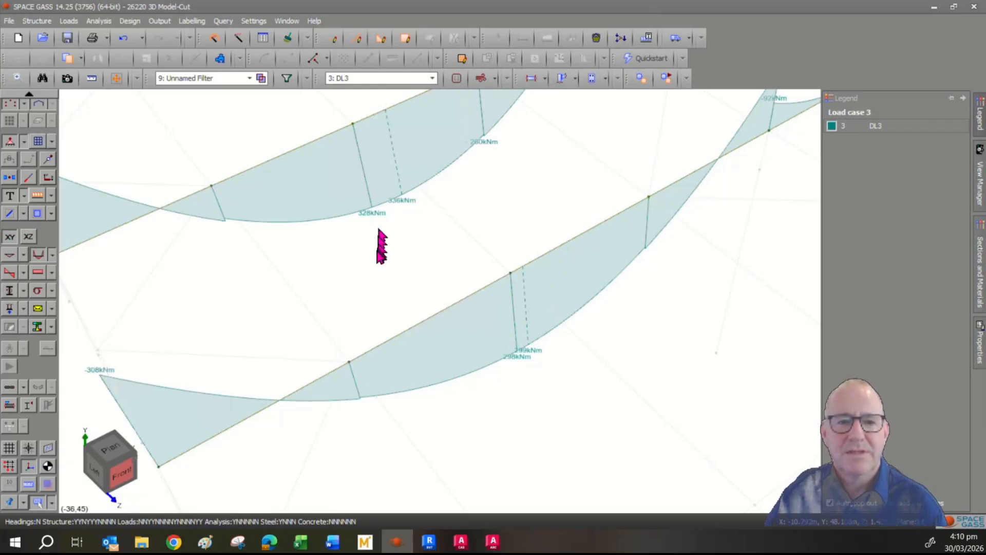
pyautogui.scroll(-2, 372, 228)
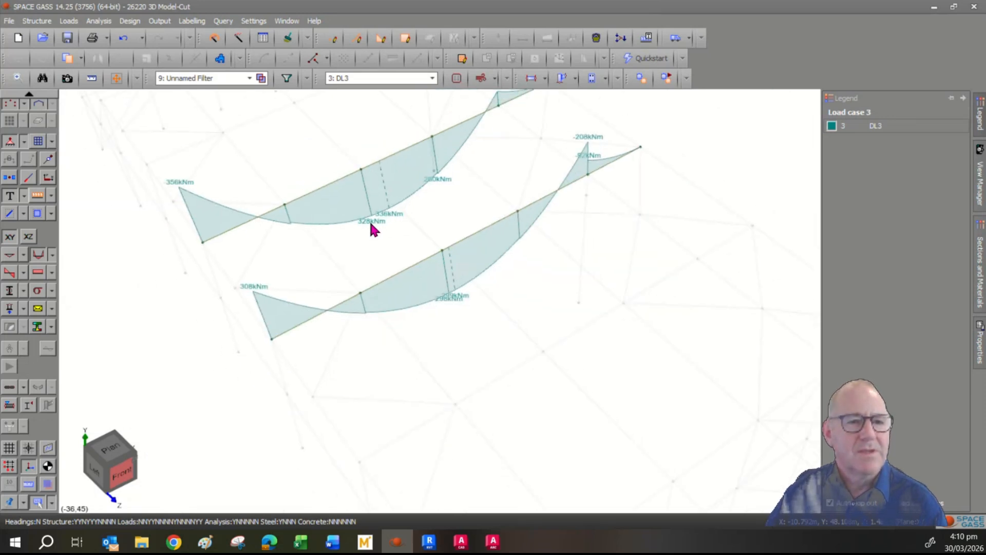
pyautogui.click(8, 274)
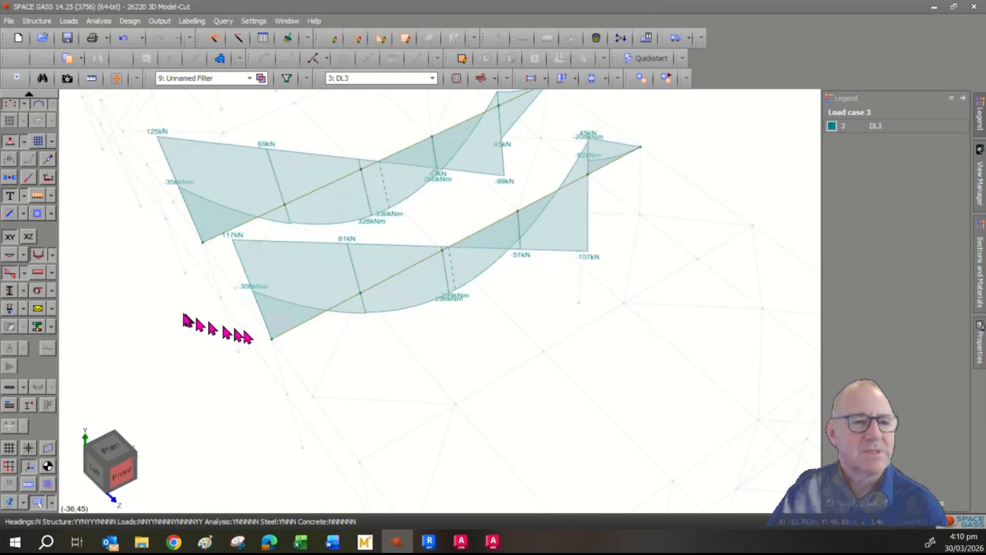
# - Hide the bending moment and shear diagrams, briefly trying and then hiding axial force diagrams
pyautogui.click(39, 254)
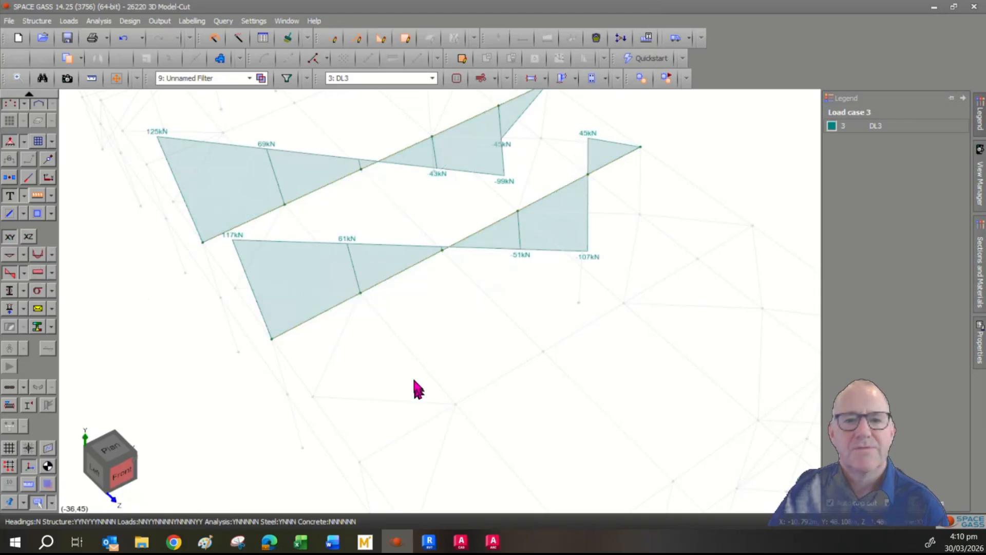
pyautogui.moveTo(429, 372); pyautogui.dragTo(418, 467, button='middle')
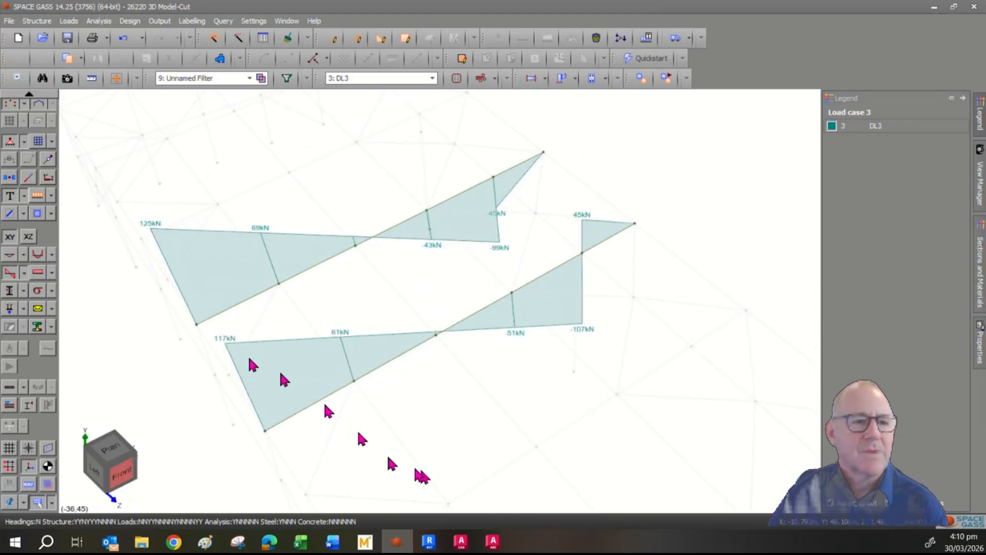
pyautogui.click(11, 273)
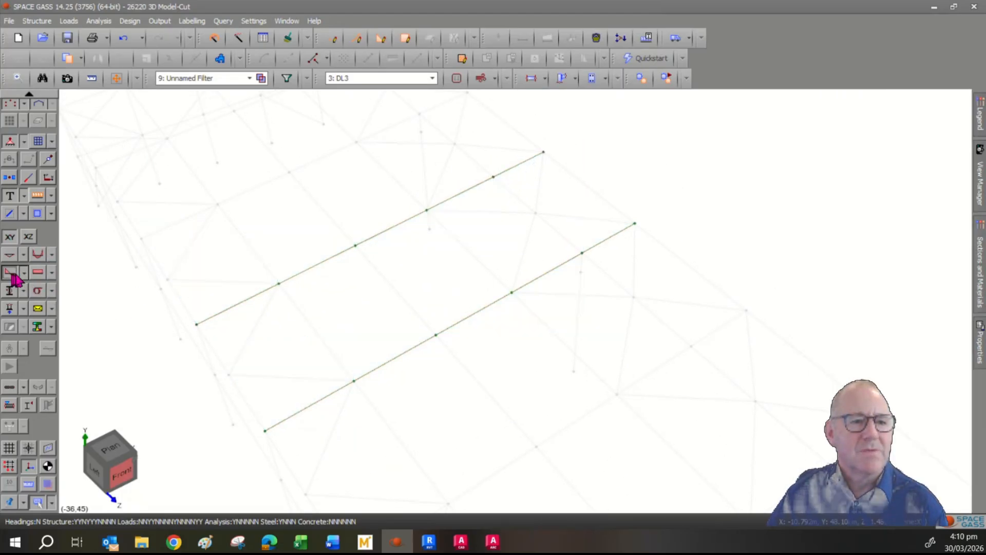
pyautogui.click(40, 272)
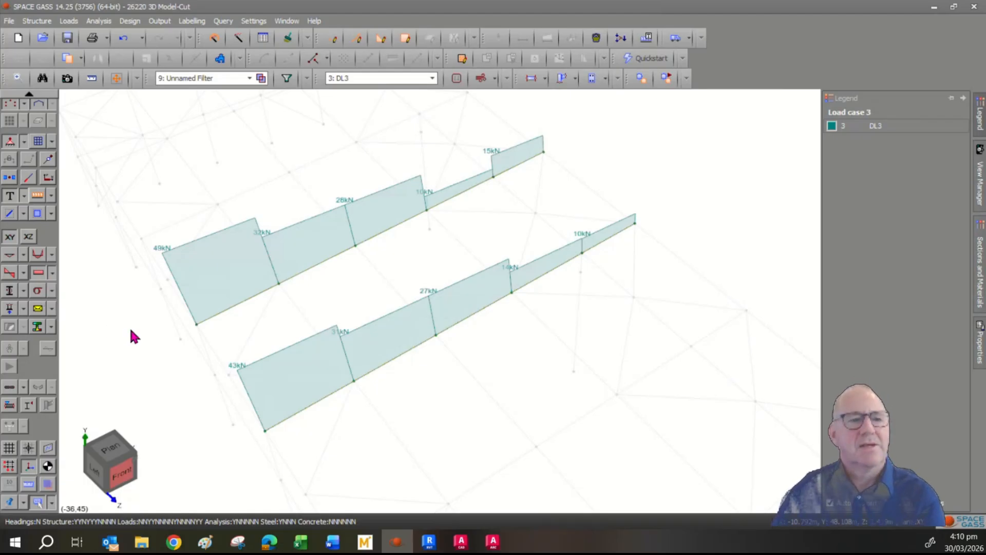
pyautogui.click(39, 272)
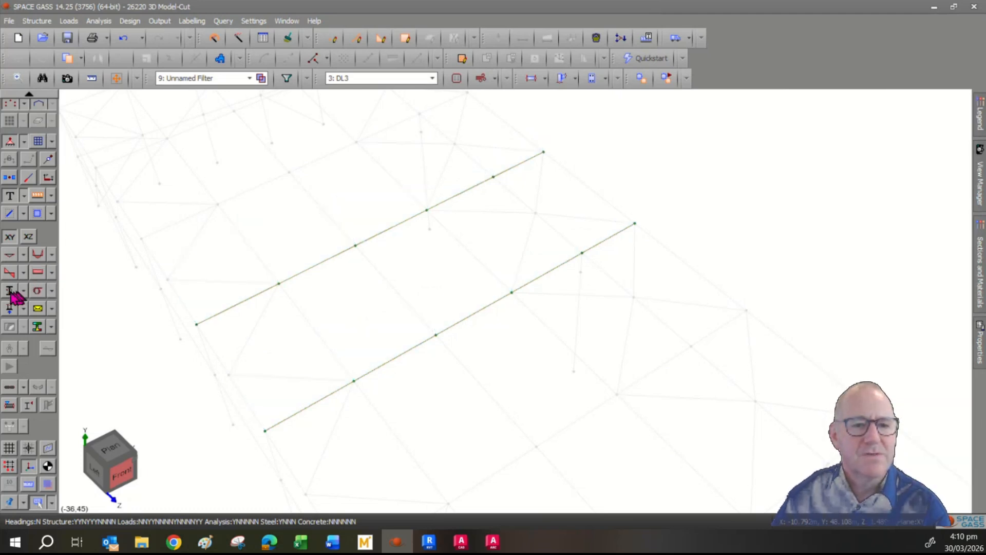
# - Display the applied DL3 member load diagrams at a smaller scale
pyautogui.click(12, 291)
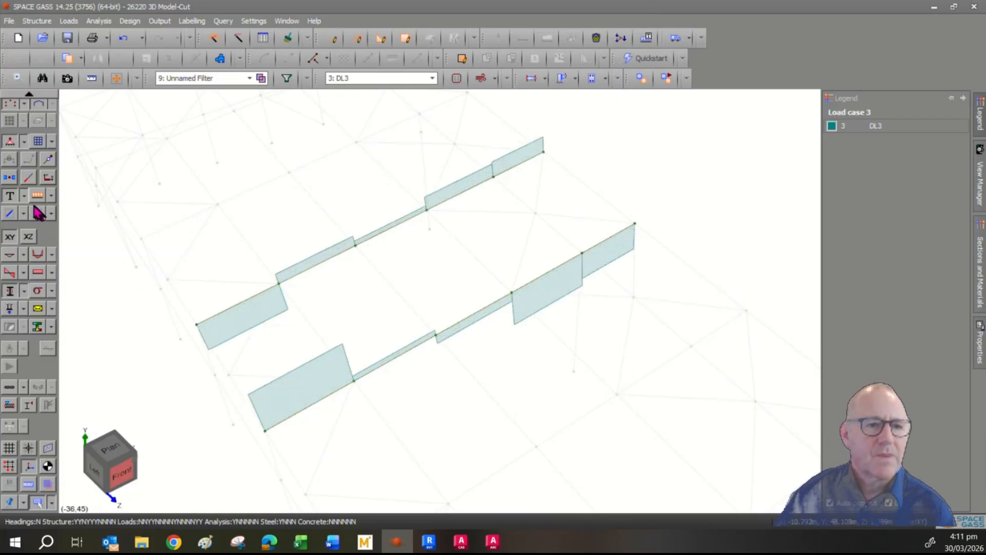
pyautogui.moveTo(286, 372)
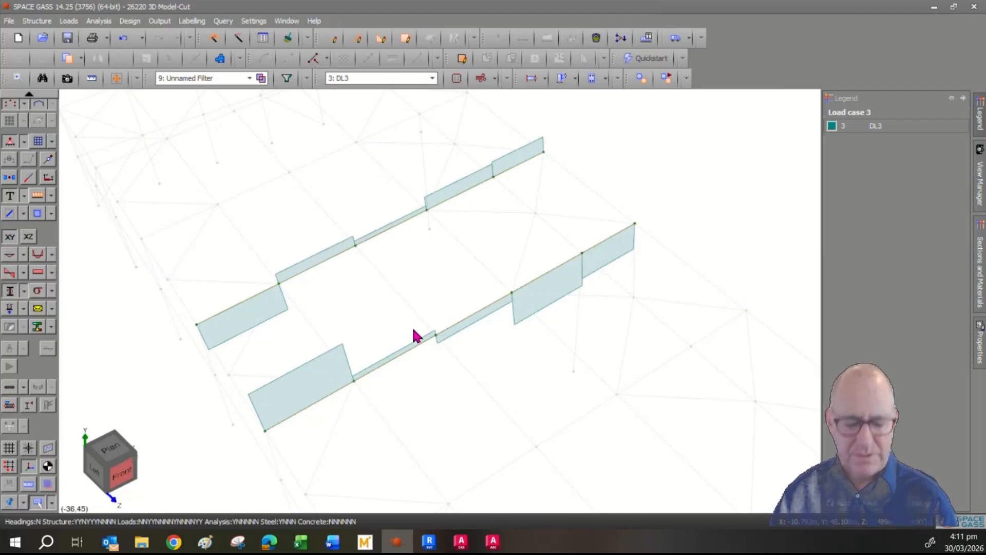
pyautogui.keyDown('ctrl'); pyautogui.scroll(-5, 413, 329); pyautogui.keyUp('ctrl')
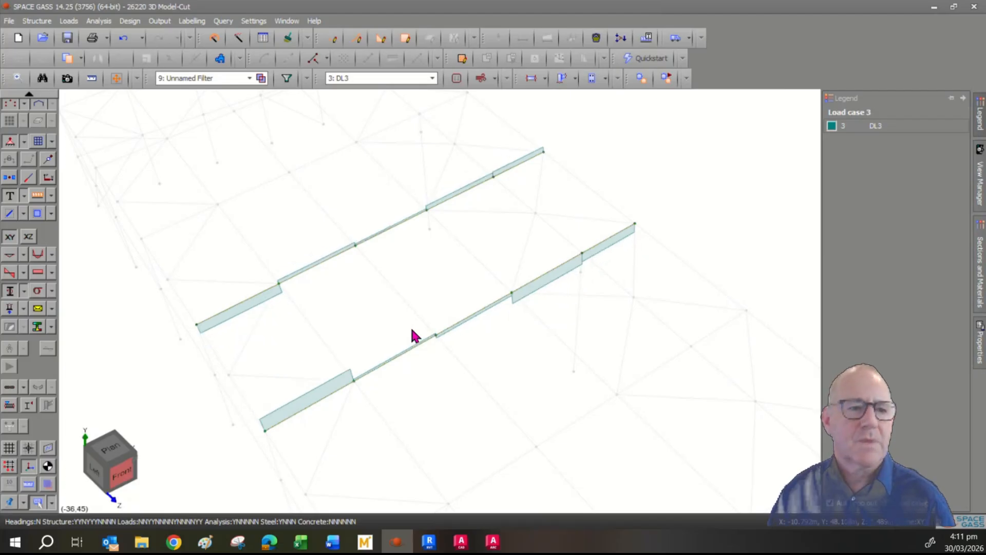
# - Hide the member load diagrams, leaving the stress display options unchanged
pyautogui.click(8, 295)
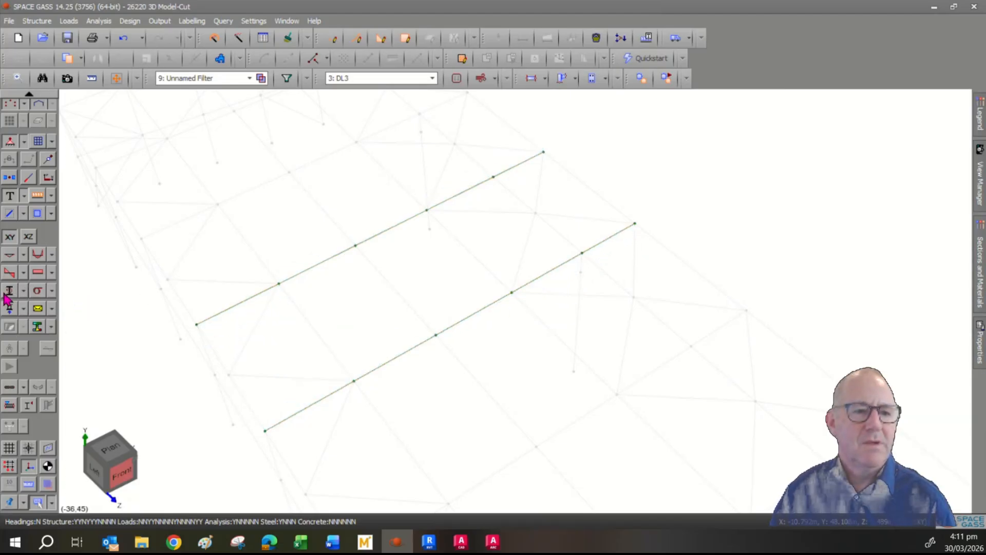
pyautogui.click(39, 291)
pyautogui.click(72, 273)
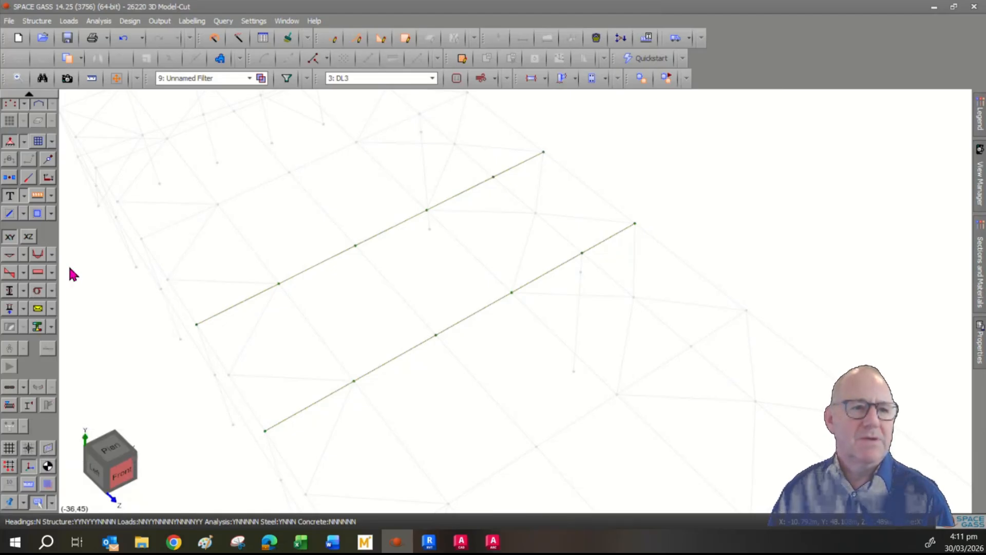
# - Switch the display mode to Rendered and colour the rafters with member stress contours
pyautogui.scroll(3, 67, 221)
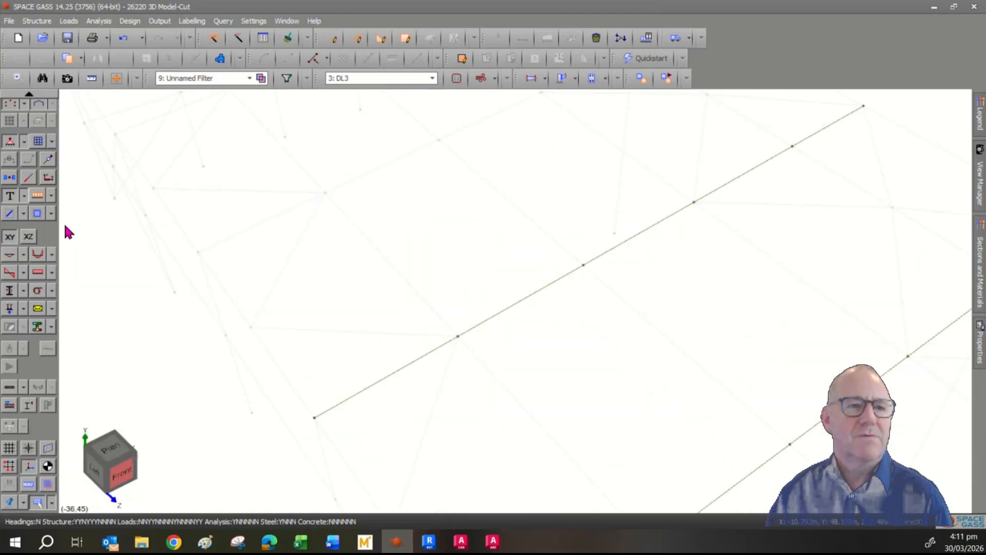
pyautogui.click(19, 93)
pyautogui.click(19, 93)
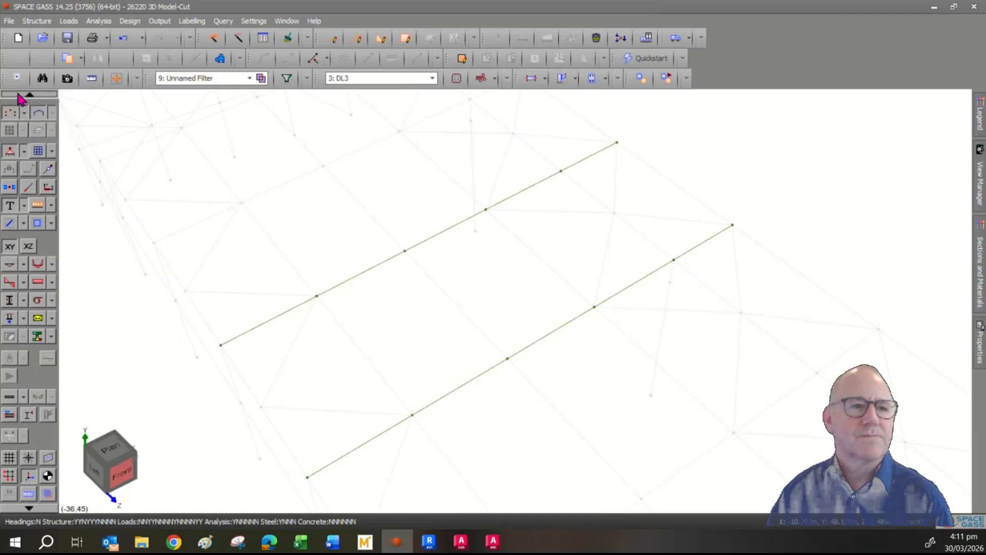
pyautogui.click(19, 93)
pyautogui.click(19, 94)
pyautogui.click(21, 94)
pyautogui.click(23, 94)
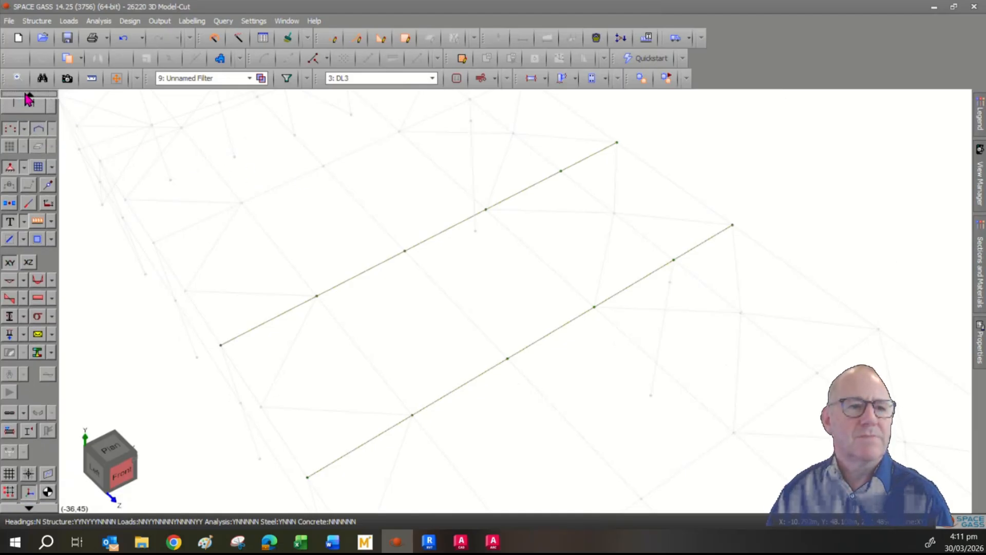
pyautogui.click(25, 94)
pyautogui.click(51, 109)
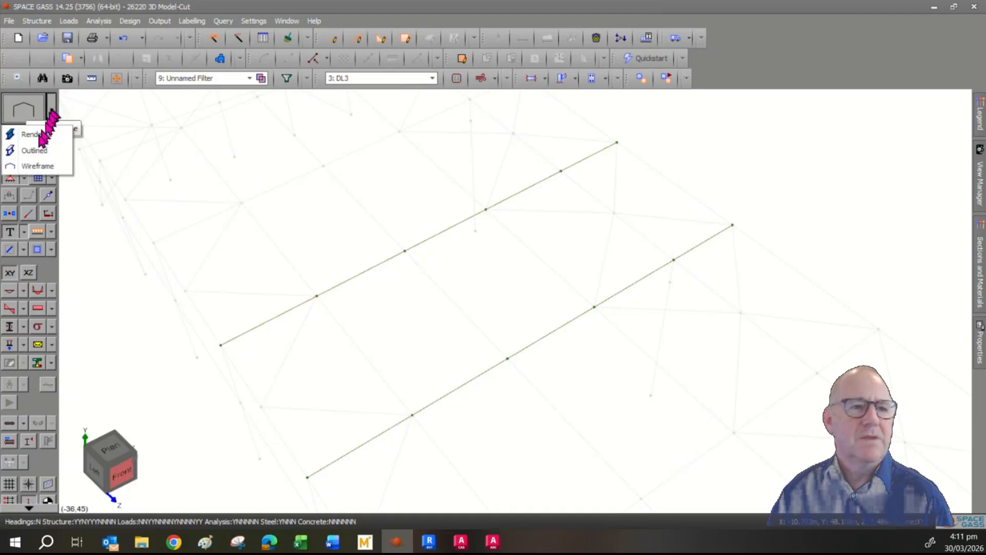
pyautogui.click(30, 137)
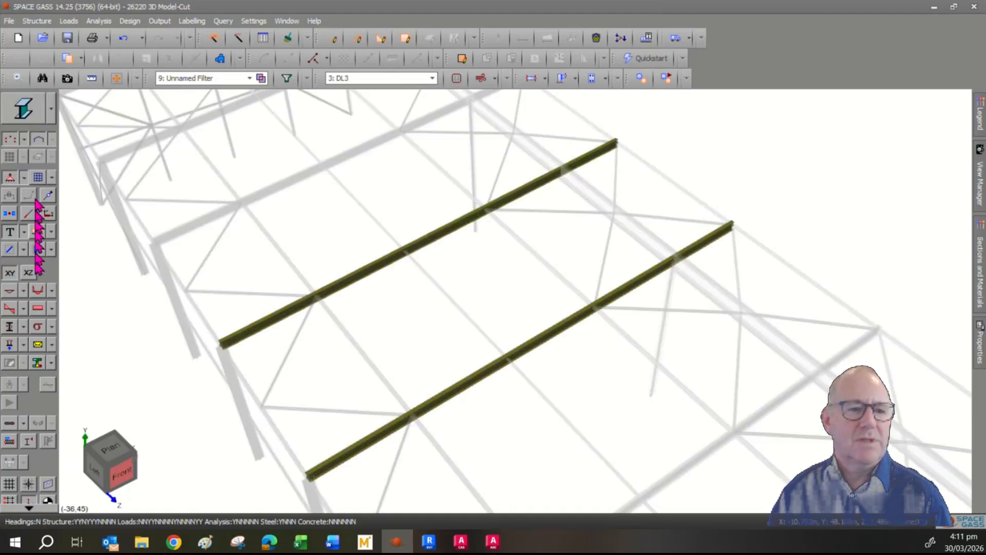
pyautogui.click(38, 364)
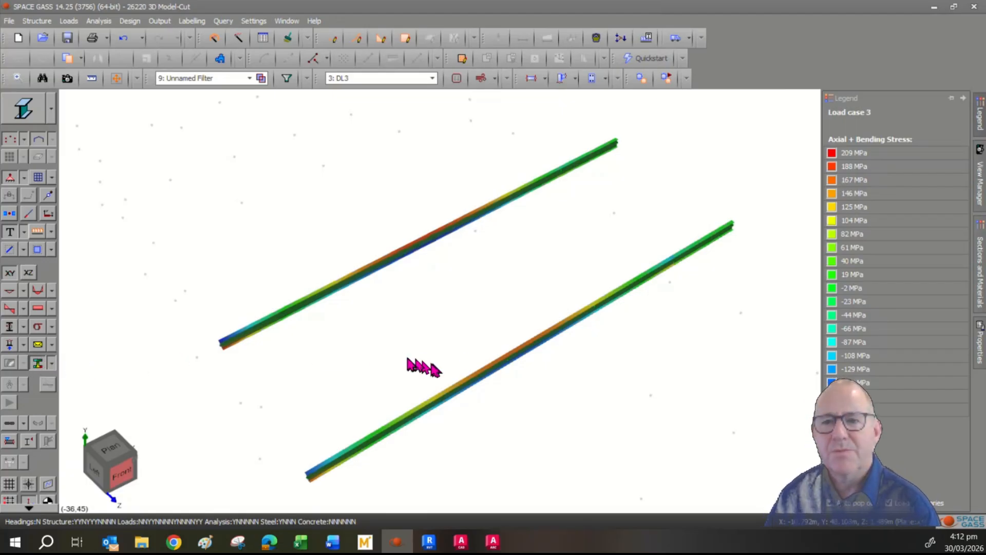
# - Contour the rafters by Y Bending Moment, then by Z Bending Moment
pyautogui.moveTo(853, 151)
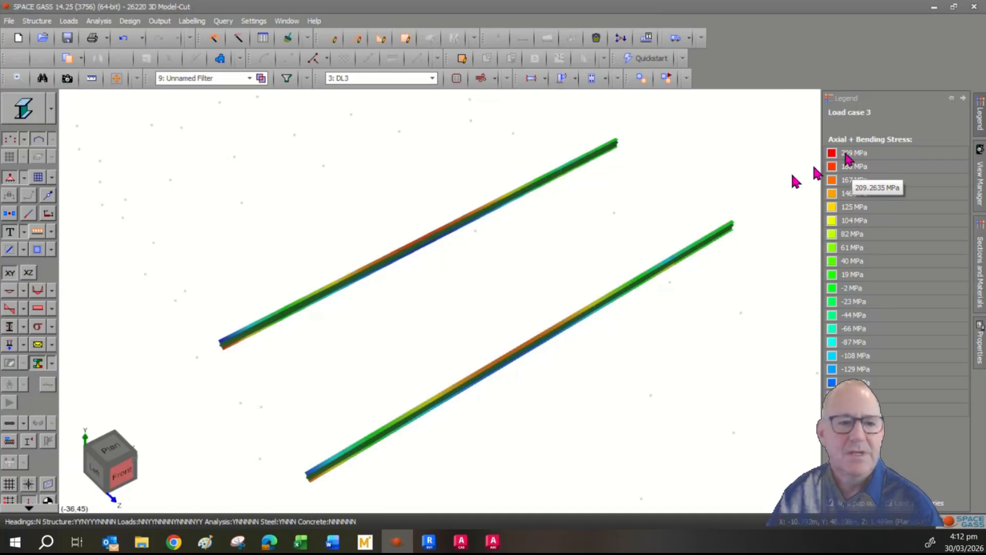
pyautogui.click(52, 363)
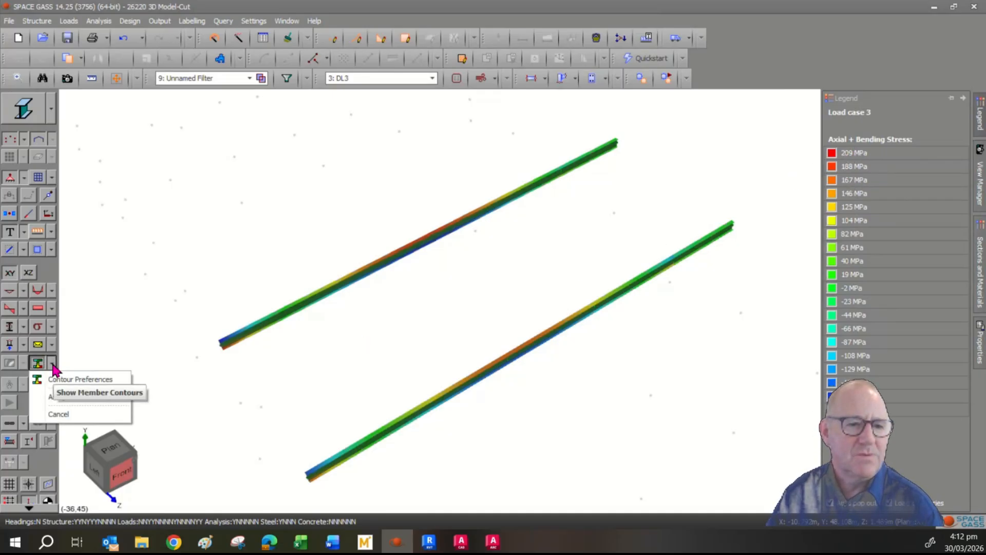
pyautogui.moveTo(110, 402)
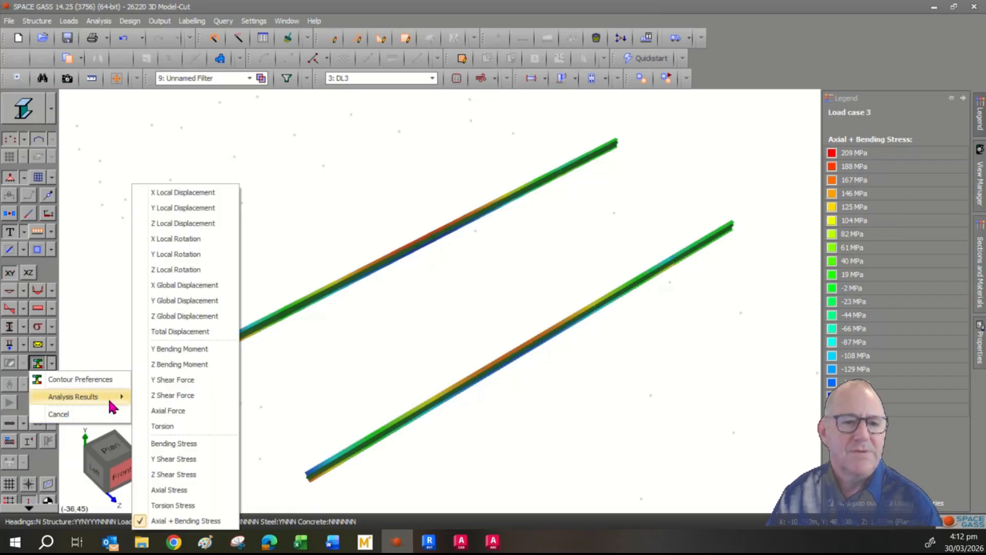
pyautogui.click(188, 348)
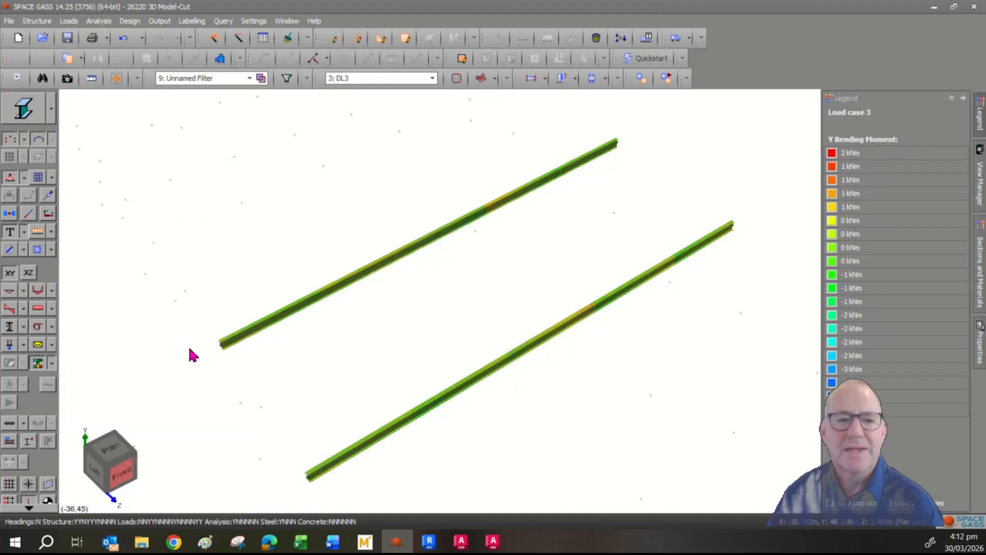
pyautogui.click(52, 363)
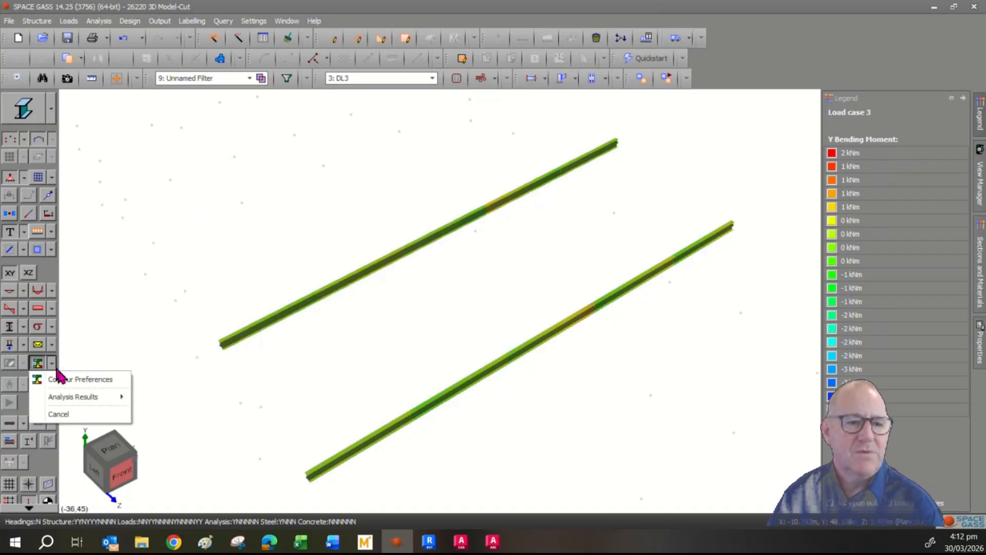
pyautogui.moveTo(77, 396)
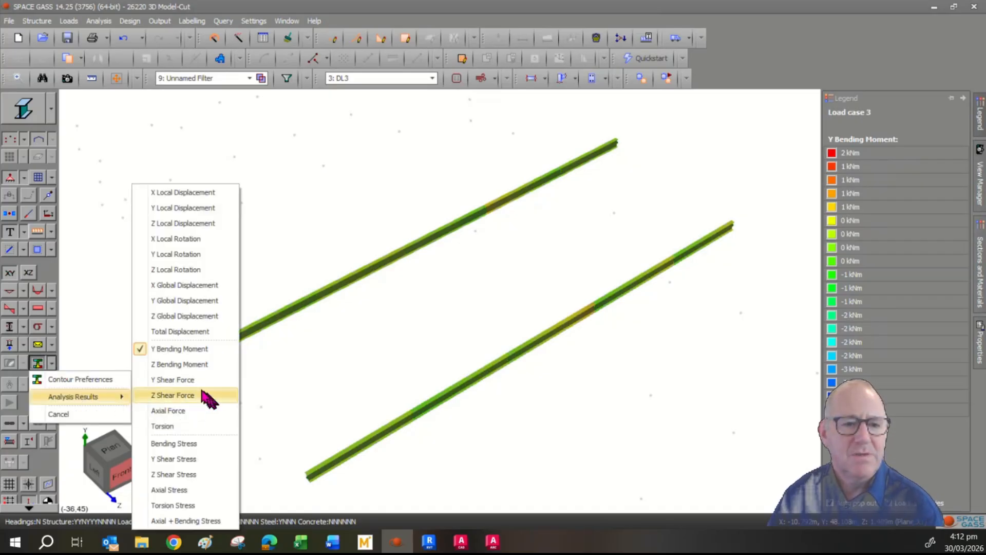
pyautogui.click(187, 365)
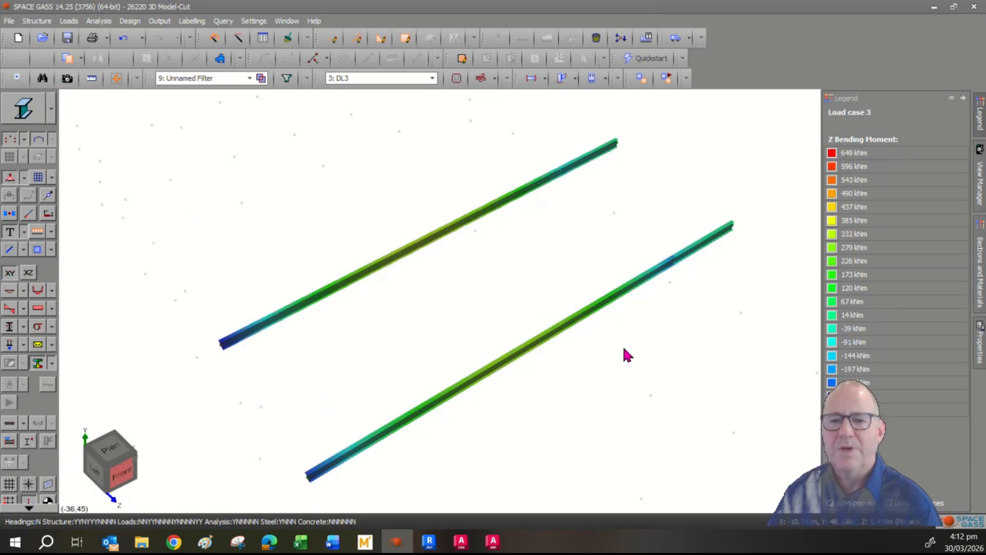
# - Contour the rafters by Bending Stress and bring up the member filter list
pyautogui.moveTo(874, 161)
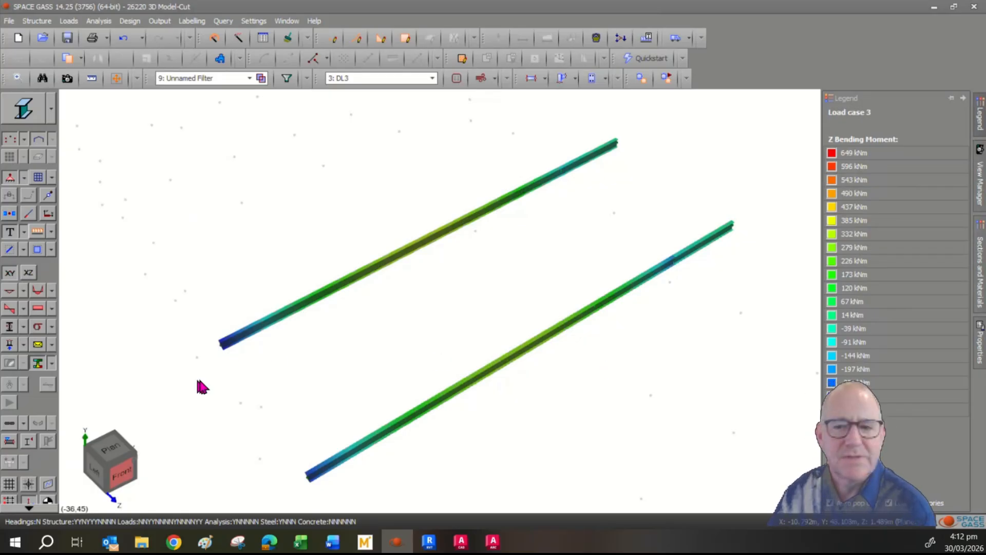
pyautogui.click(52, 364)
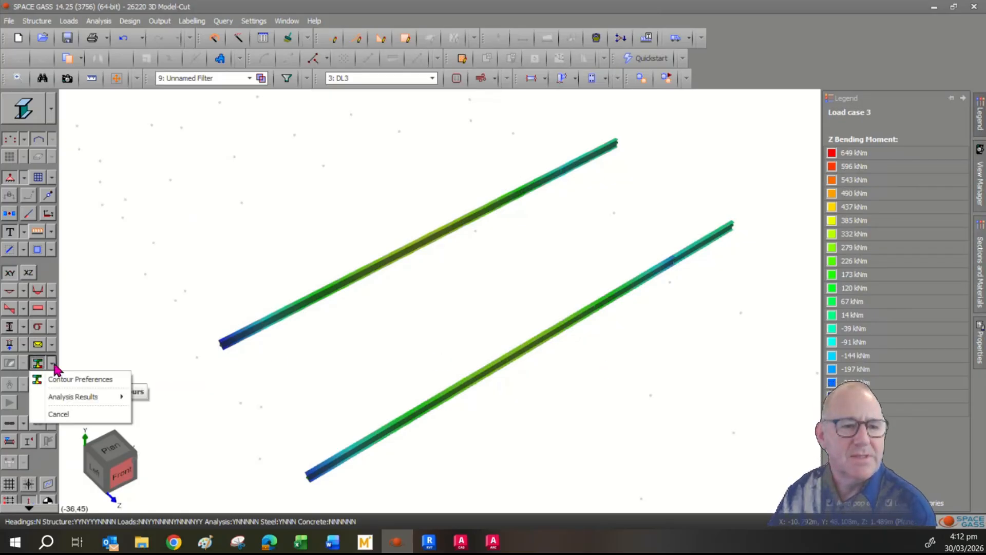
pyautogui.moveTo(87, 401)
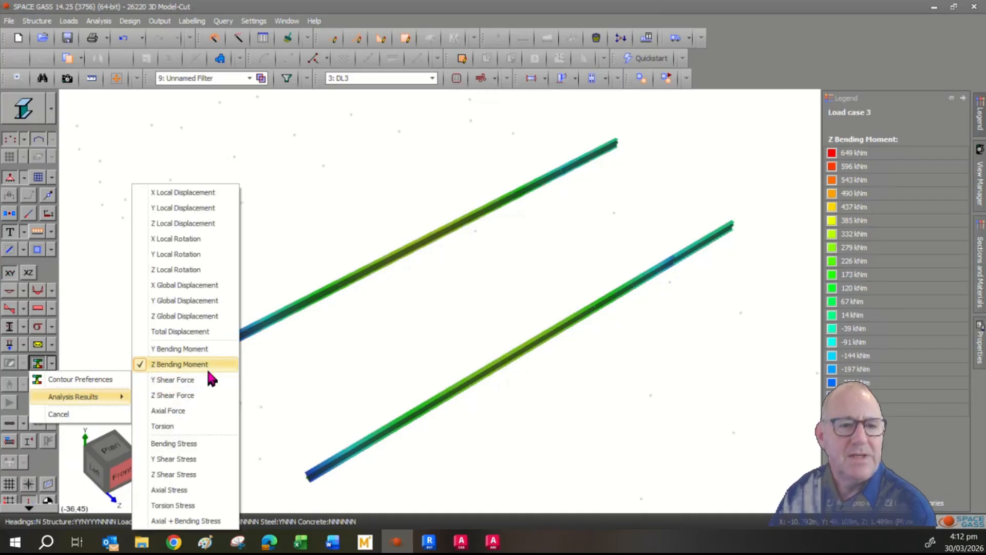
pyautogui.click(193, 445)
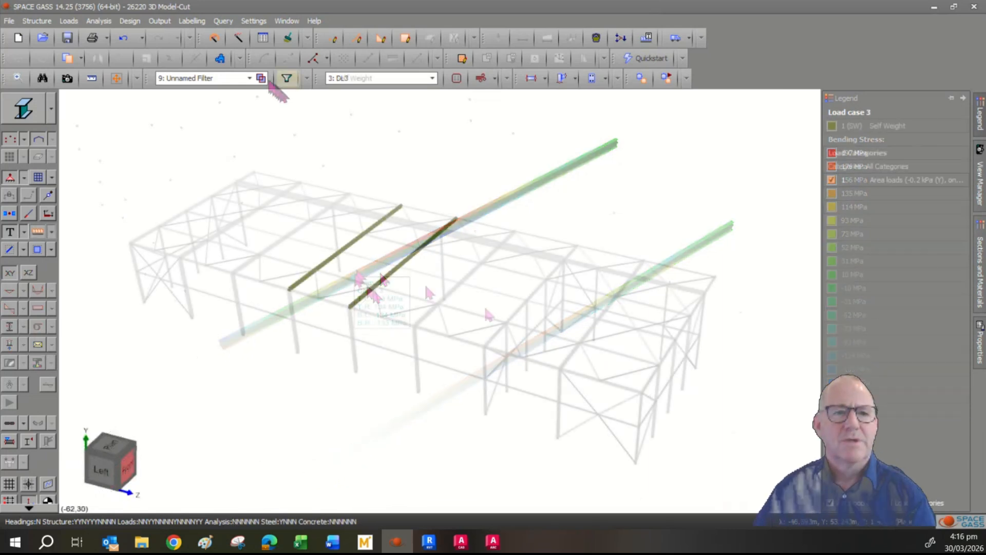
pyautogui.click(250, 78)
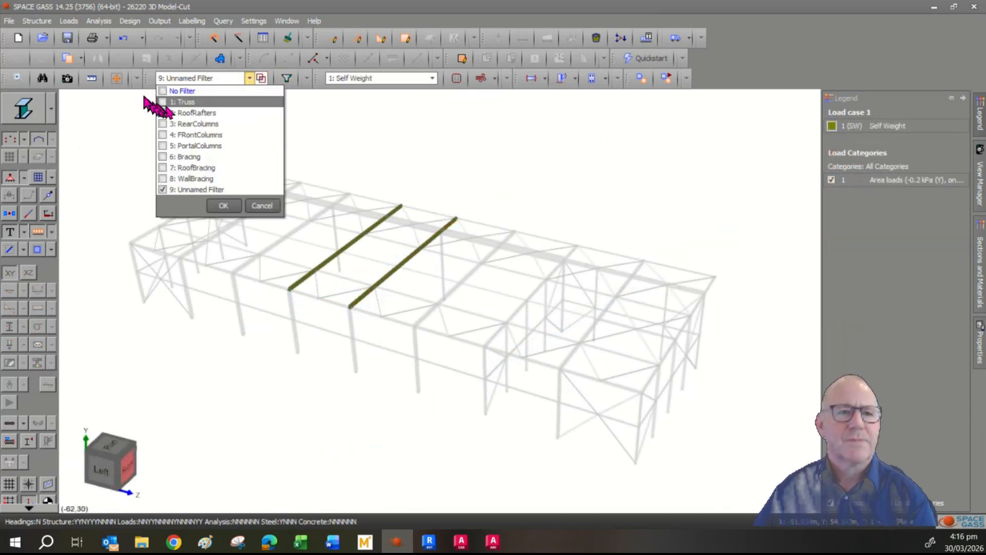
# - Remove the member filter and display load case 2: DL2
pyautogui.click(183, 91)
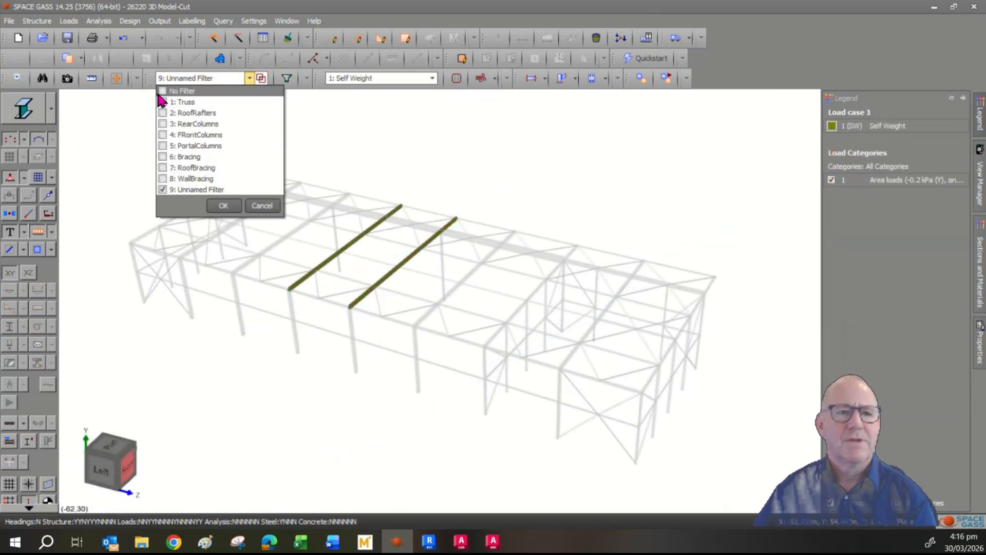
pyautogui.click(223, 205)
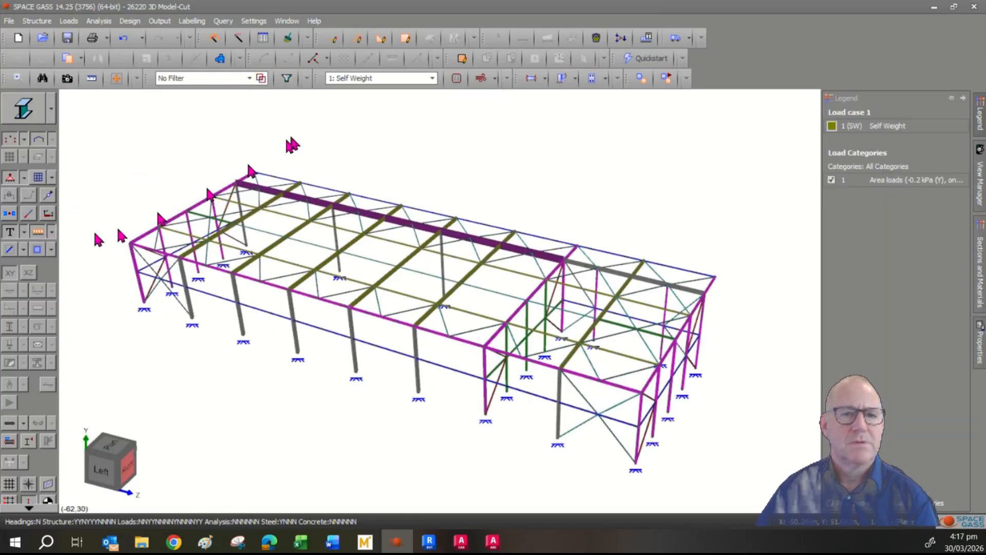
pyautogui.click(365, 80)
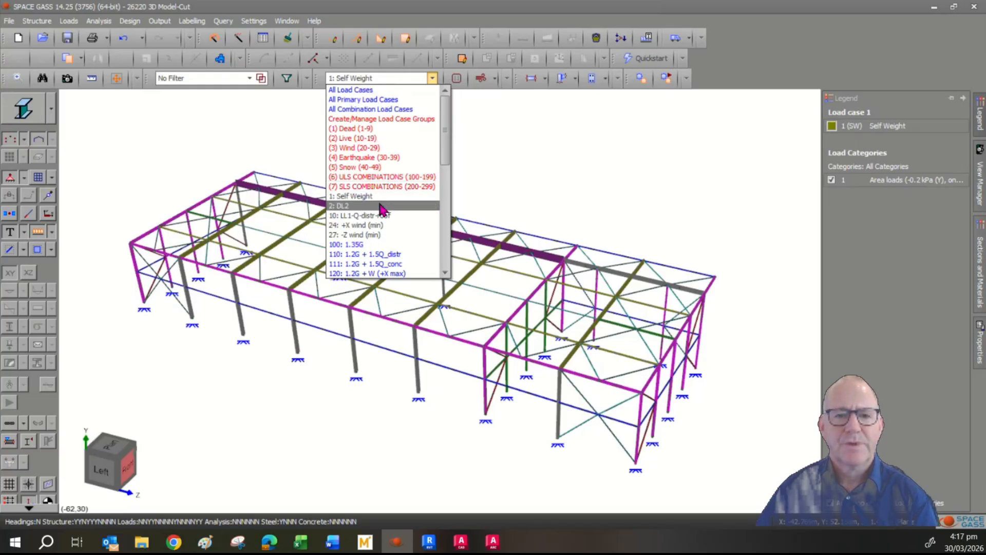
pyautogui.click(381, 206)
# - Step through load cases 10 LL1-Q-distr-roof, 24 +X wind (min) and 27 -Z wind (min)
pyautogui.click(379, 79)
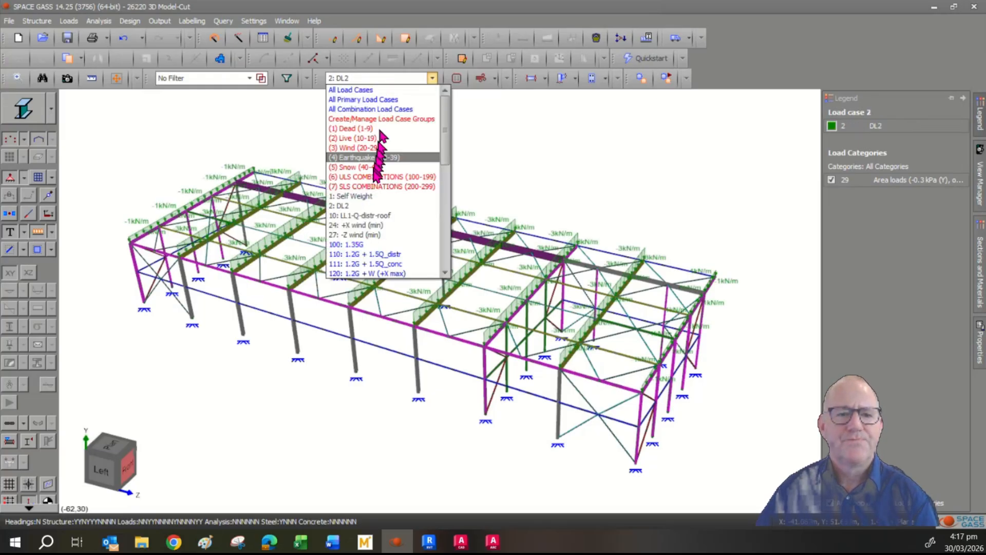
pyautogui.click(377, 215)
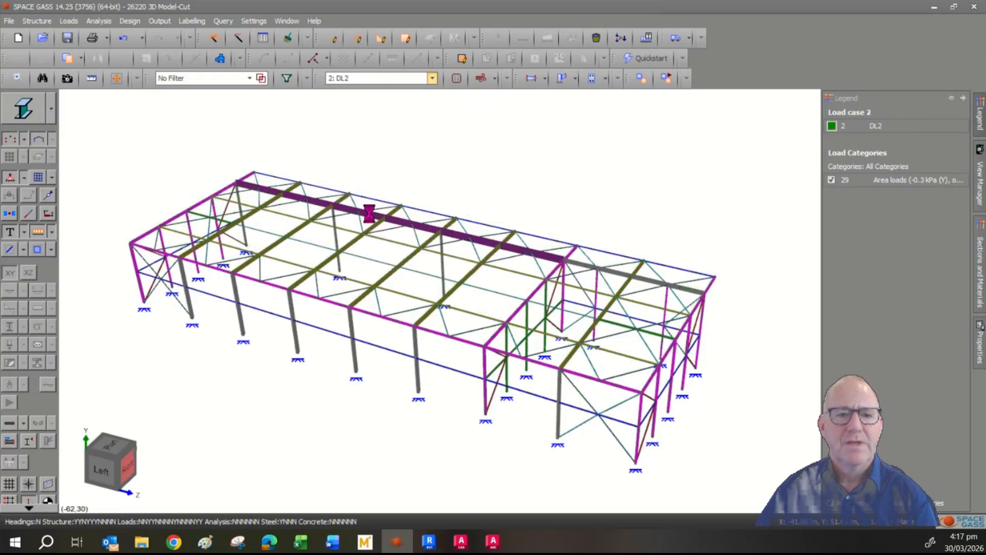
pyautogui.click(387, 82)
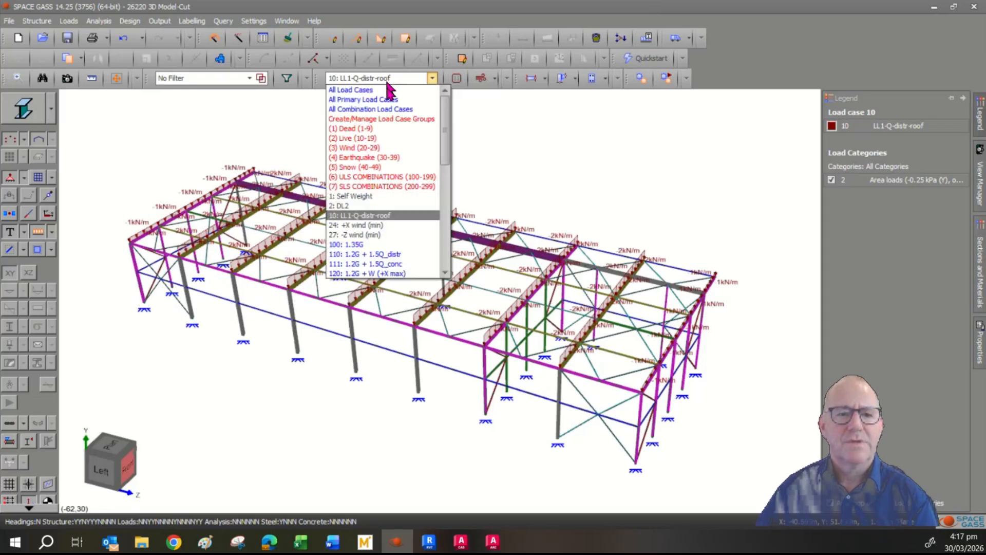
pyautogui.click(375, 226)
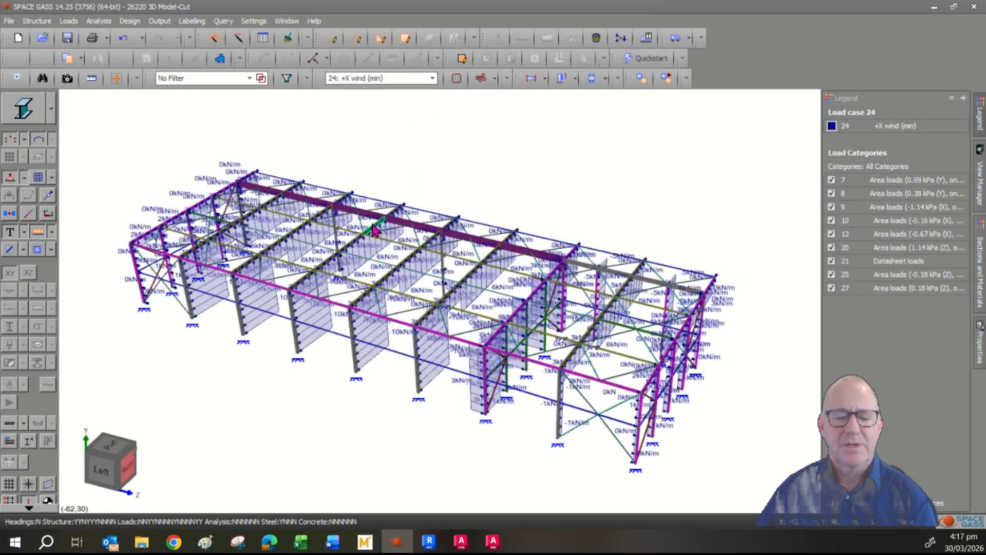
pyautogui.click(385, 80)
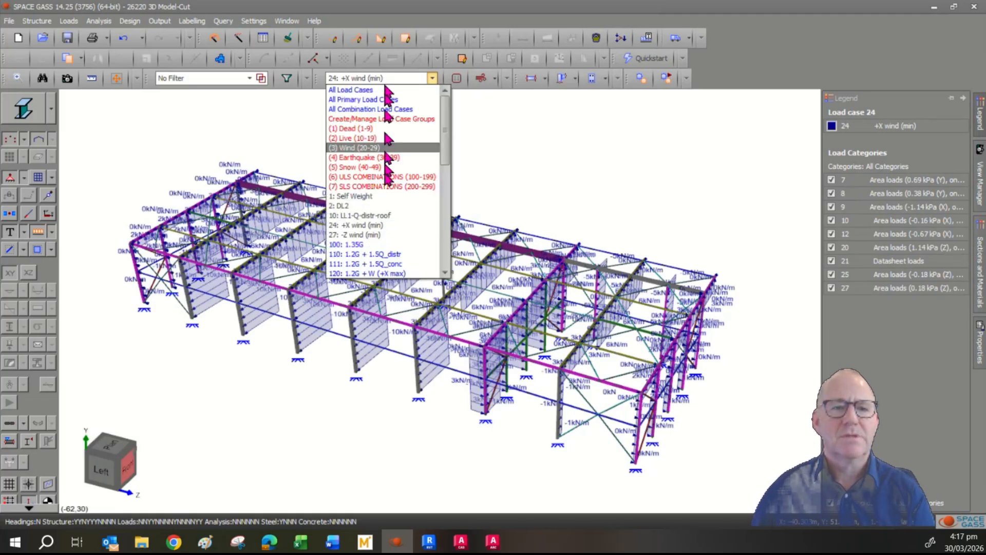
pyautogui.click(385, 235)
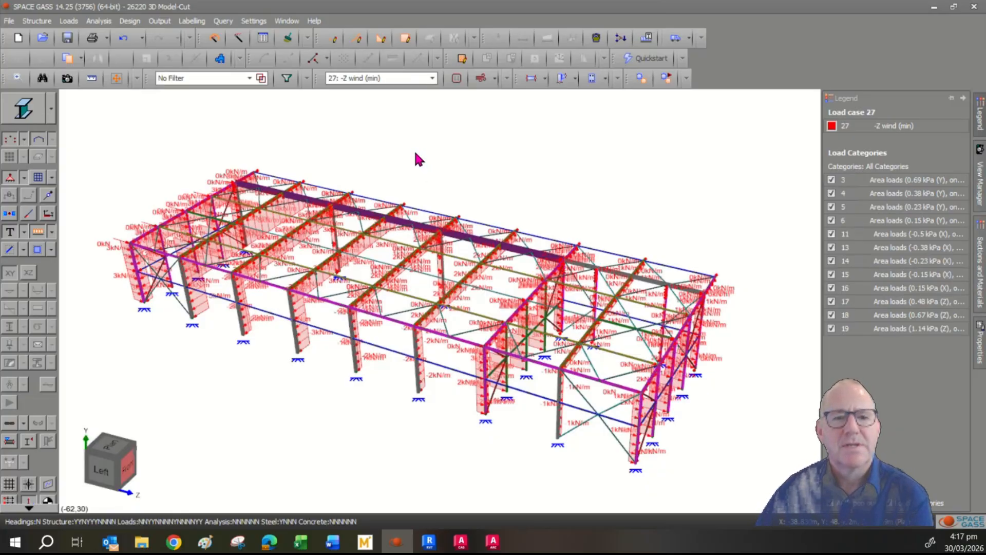
# - Cancel the stray zoom window and bring up the member filter list
pyautogui.click(401, 81)
pyautogui.click(507, 146)
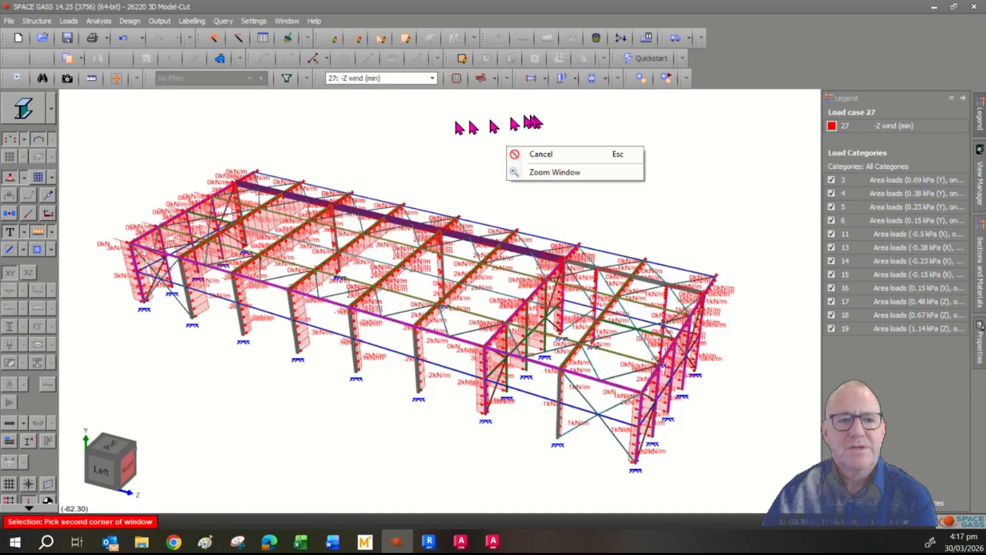
pyautogui.click(406, 139)
pyautogui.click(407, 139)
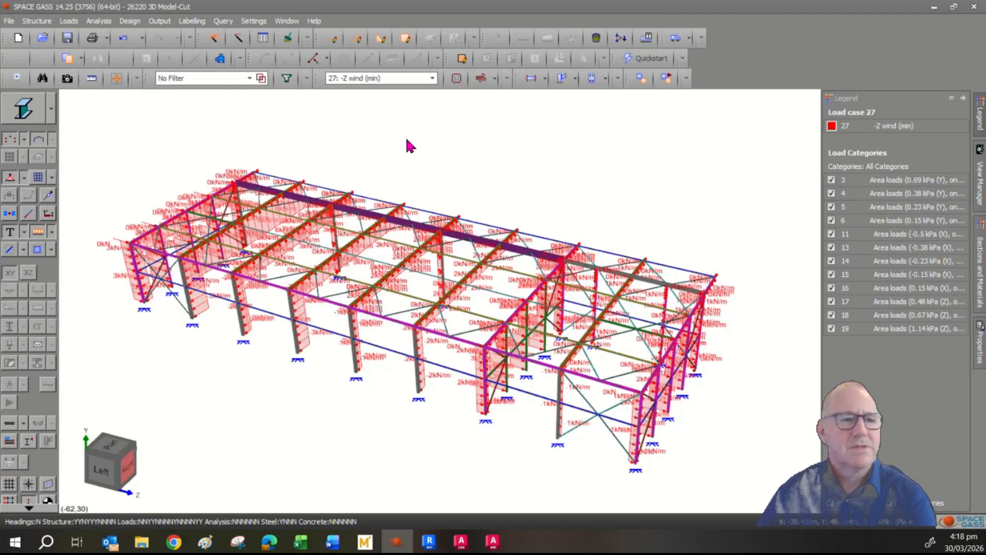
pyautogui.click(251, 78)
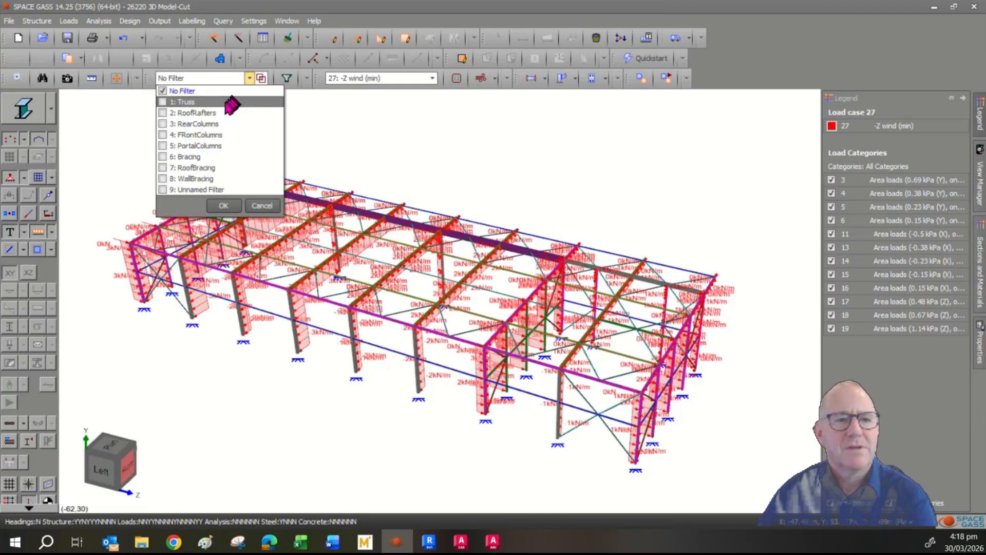
# - Filter the -Z wind view to RoofRafters, RearColumns, RoofBracing, then WallBracing in turn
pyautogui.click(221, 114)
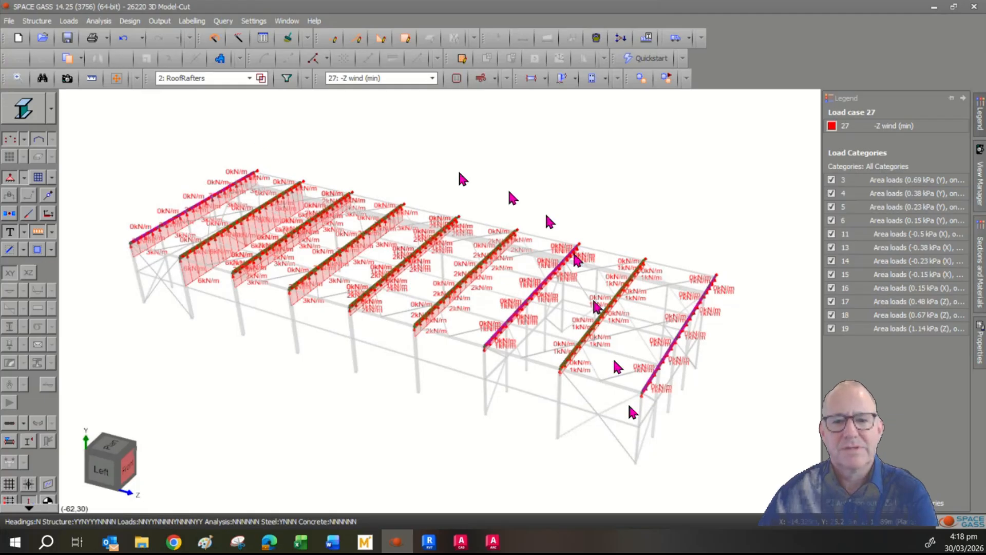
pyautogui.moveTo(757, 374); pyautogui.dragTo(740, 400, button='middle')
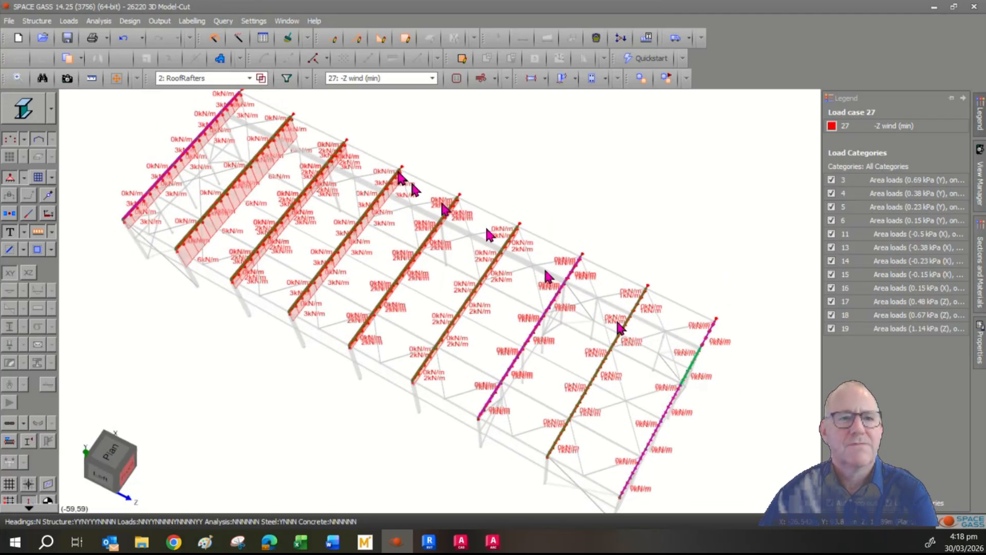
pyautogui.click(203, 81)
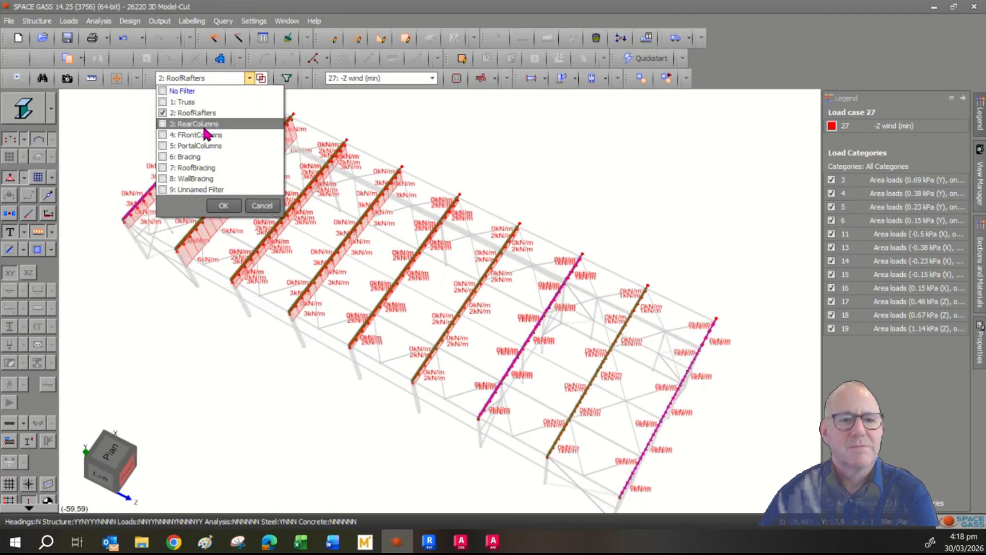
pyautogui.click(203, 124)
pyautogui.click(204, 80)
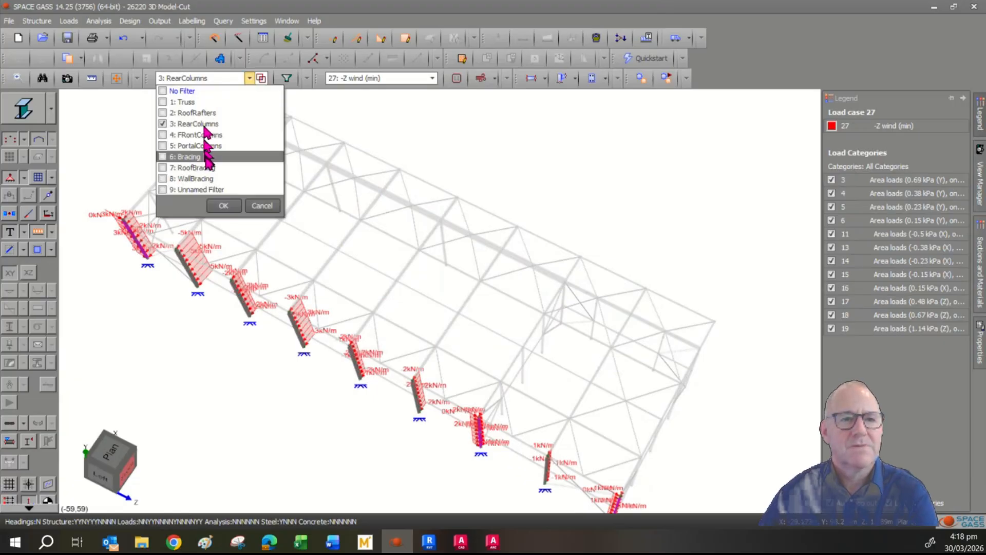
pyautogui.click(204, 135)
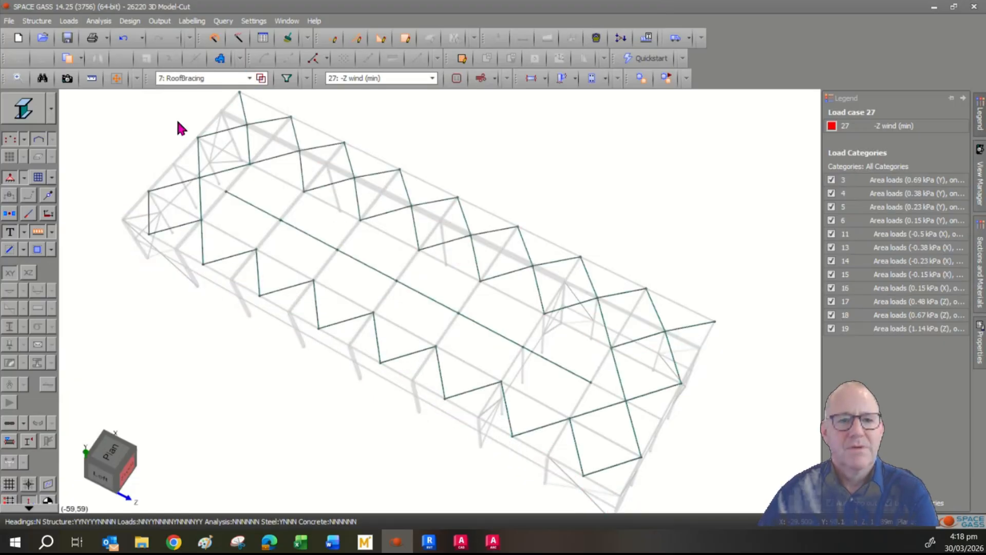
pyautogui.click(194, 84)
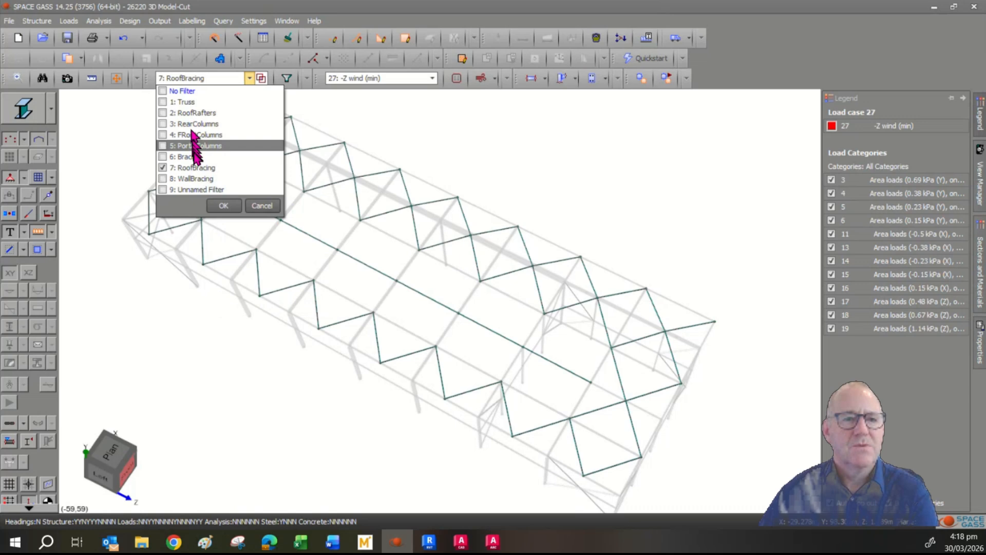
pyautogui.click(196, 171)
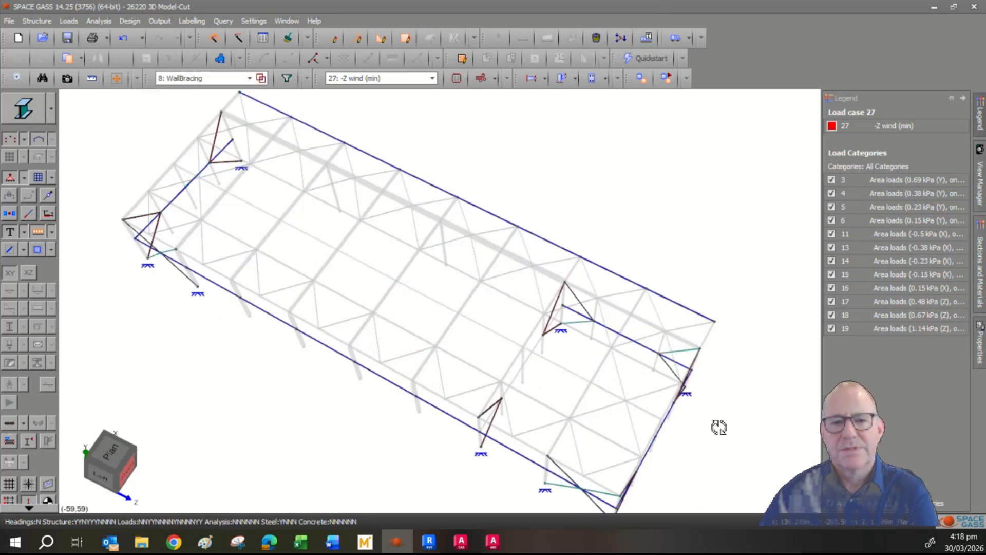
pyautogui.moveTo(717, 424)
pyautogui.mouseDown(button='middle')
pyautogui.moveTo(724, 392)
pyautogui.moveTo(696, 408)
pyautogui.moveTo(725, 418)
pyautogui.mouseUp(button='middle')
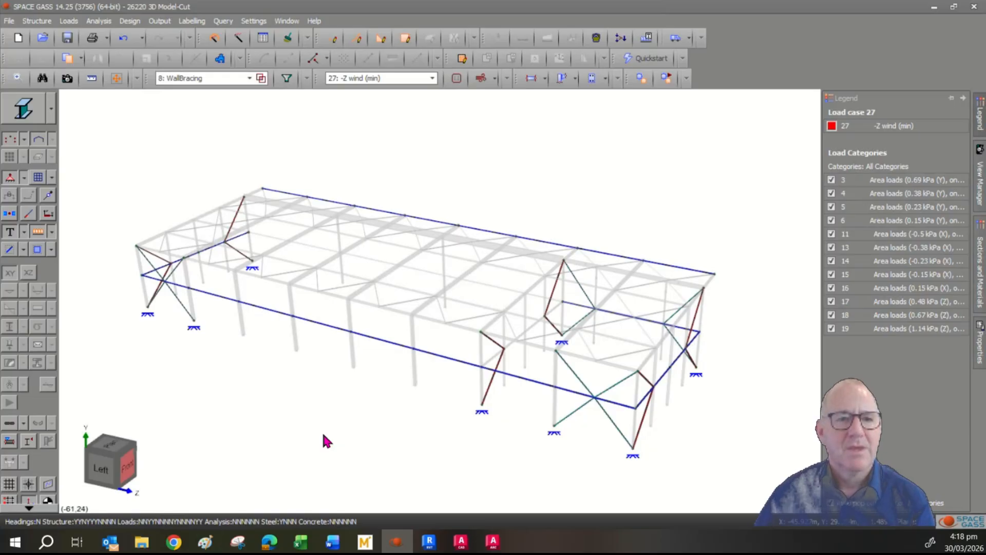
# - Return to No Filter and hide the load diagrams
pyautogui.click(250, 78)
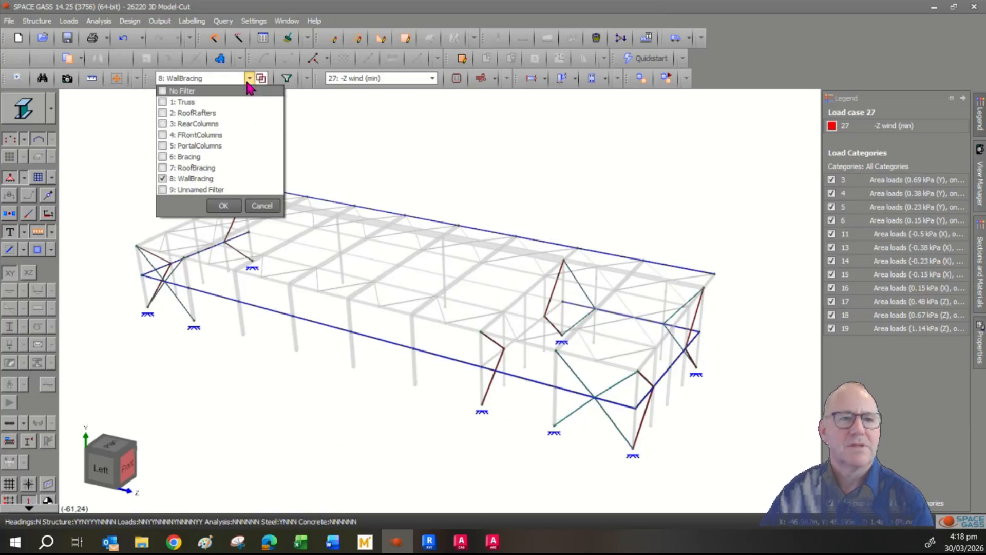
pyautogui.click(226, 91)
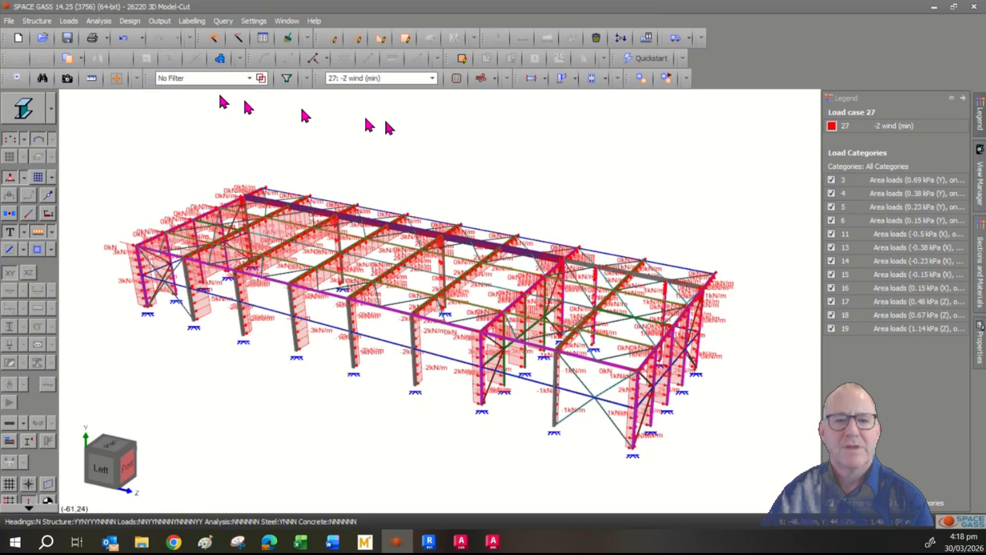
pyautogui.click(40, 232)
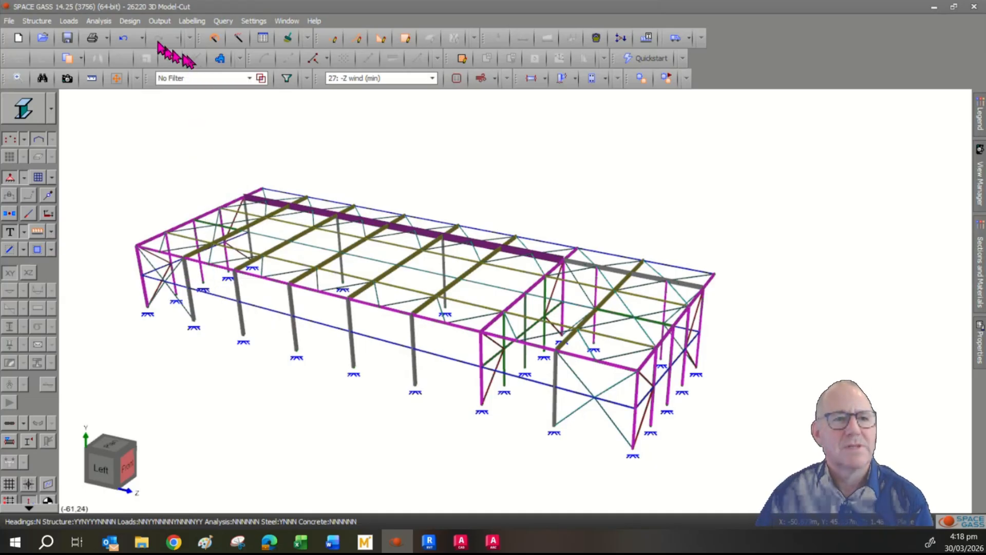
# - Run a linear static analysis with a blank load case list so every case is analysed
pyautogui.click(98, 21)
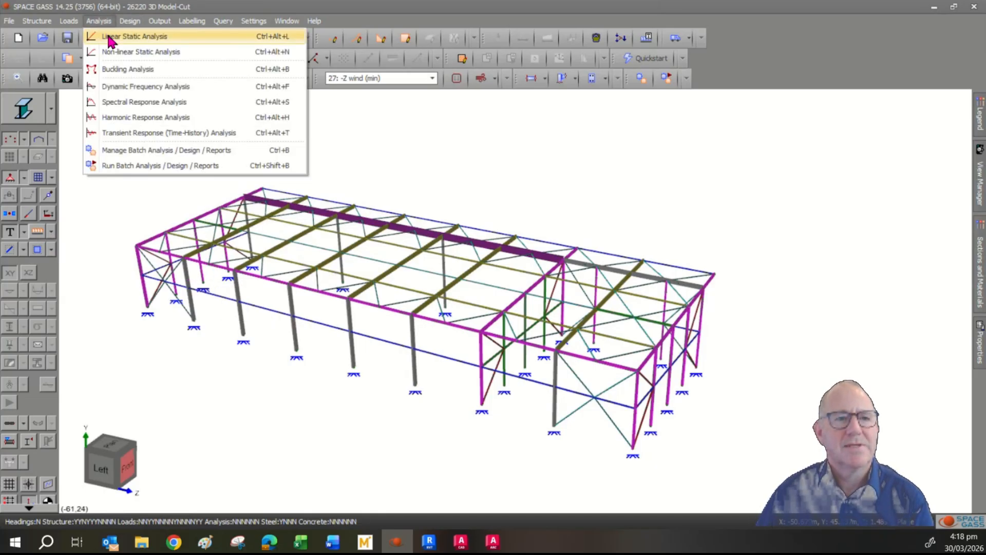
pyautogui.click(110, 37)
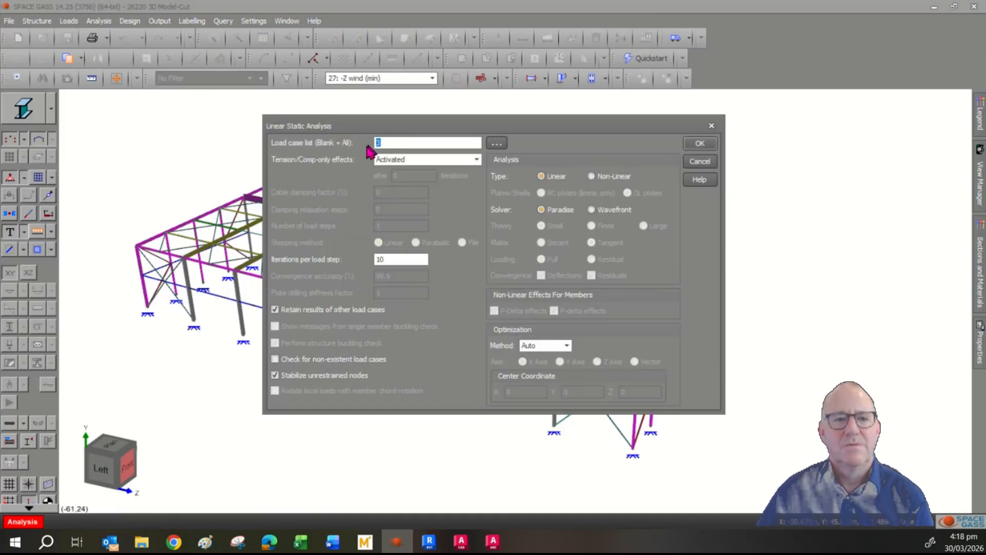
pyautogui.press('BackSpace')
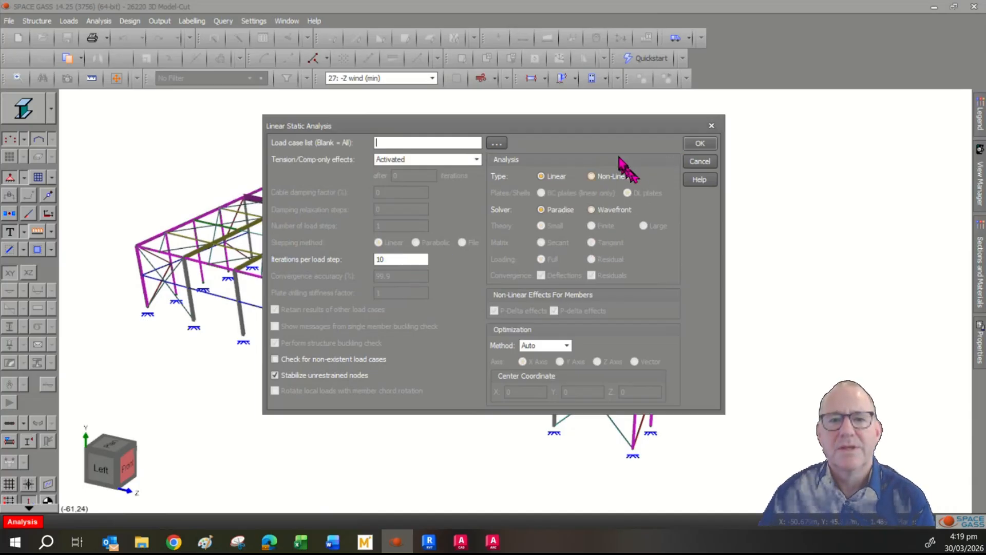
pyautogui.click(699, 145)
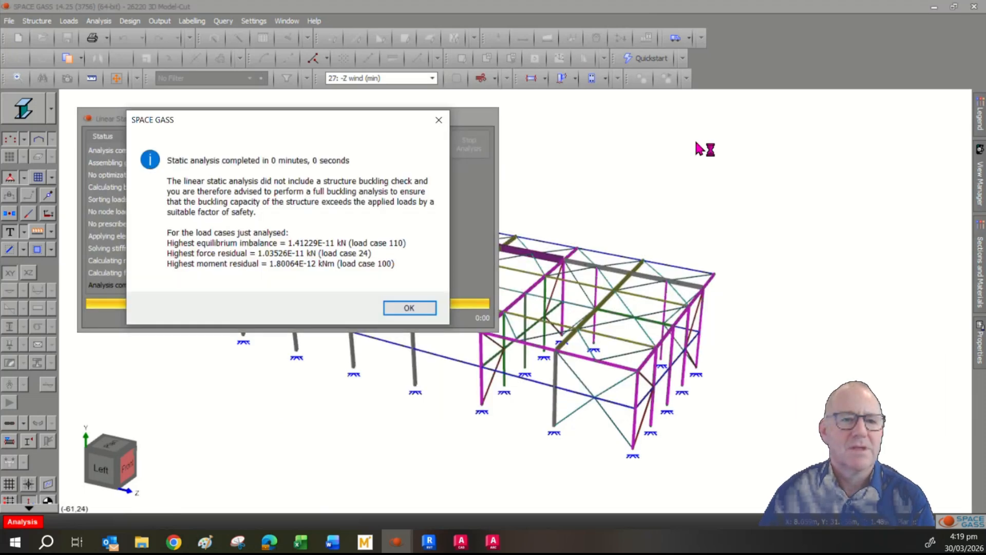
pyautogui.click(403, 308)
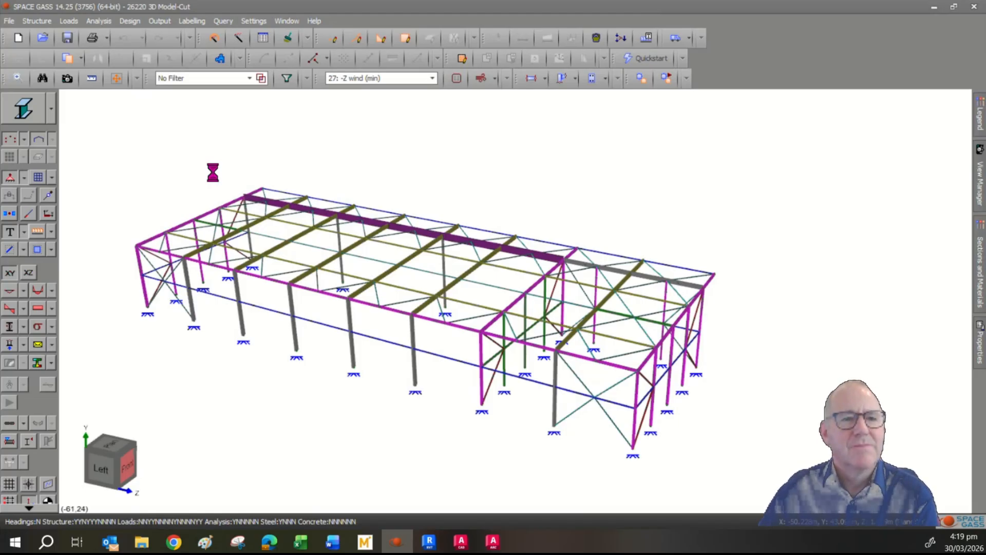
# - Launch a buckling analysis with a blank load case list to cover all 30 cases
pyautogui.click(105, 22)
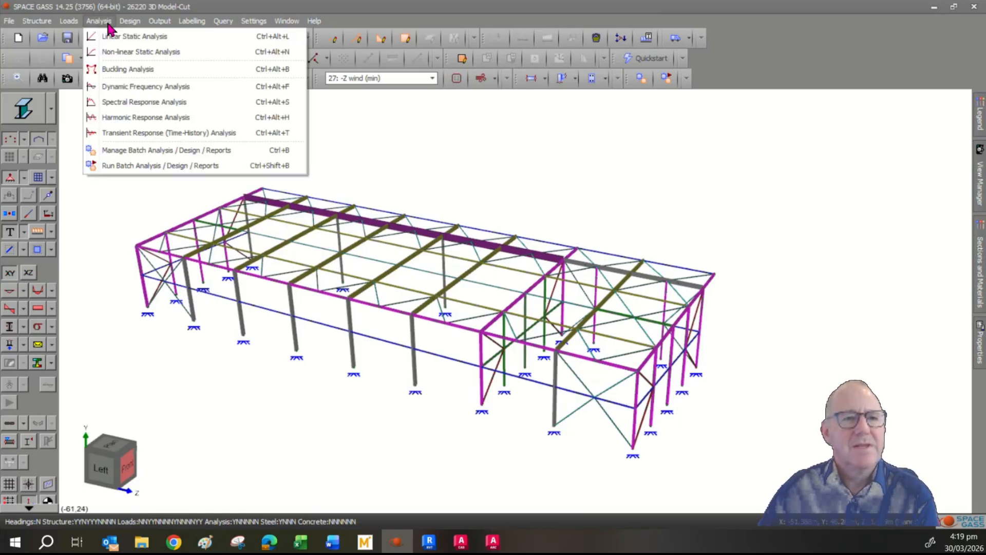
pyautogui.click(131, 72)
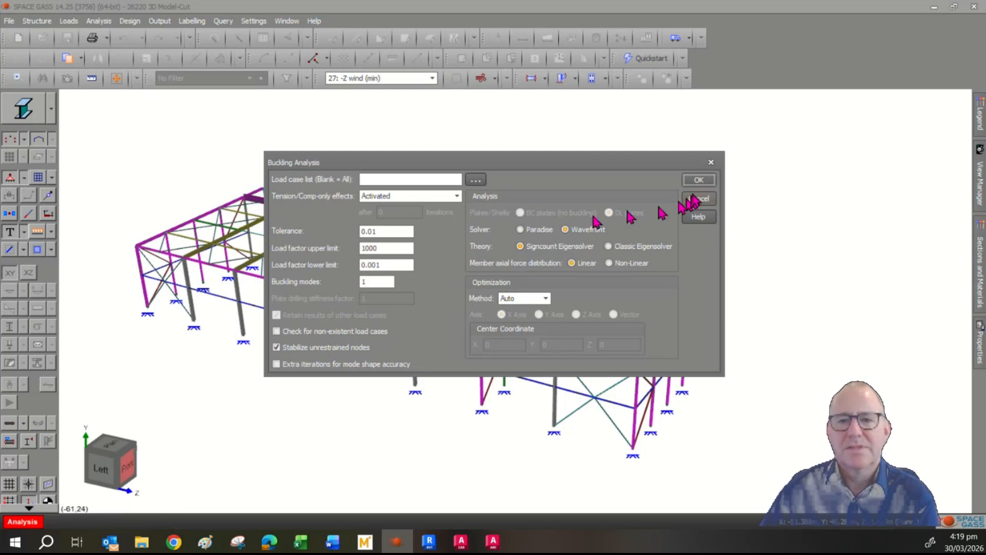
pyautogui.click(699, 180)
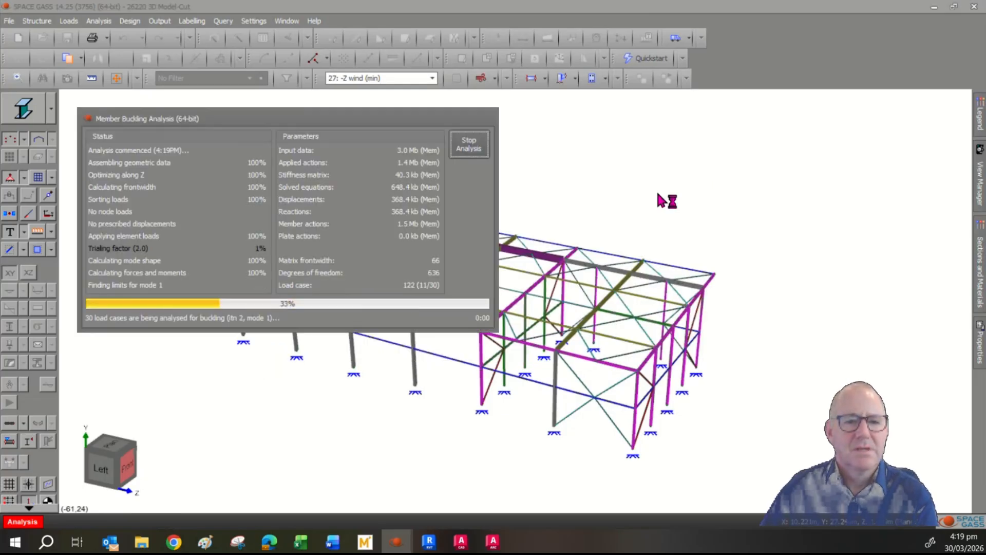
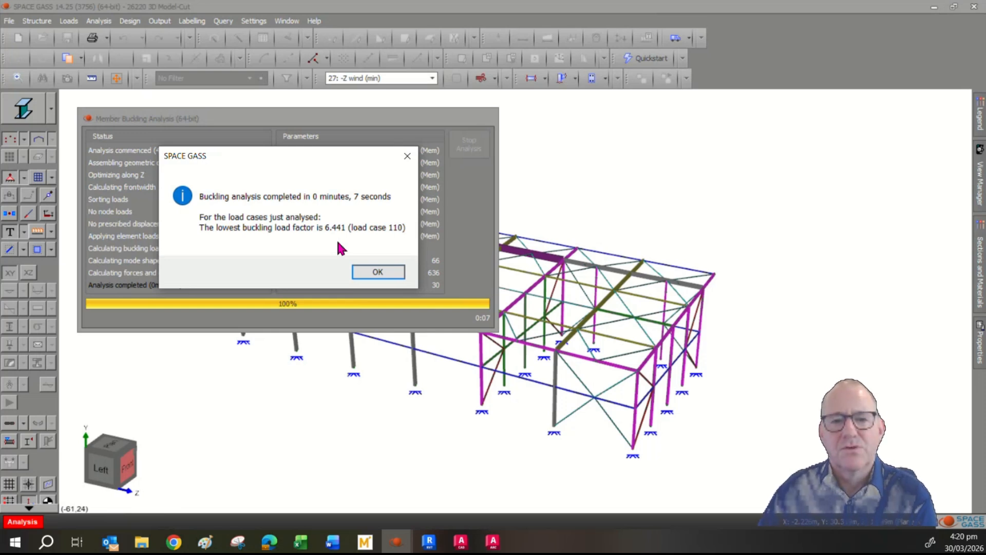
# - Close the buckling analysis message reporting a lowest load factor of 6.441
pyautogui.click(377, 272)
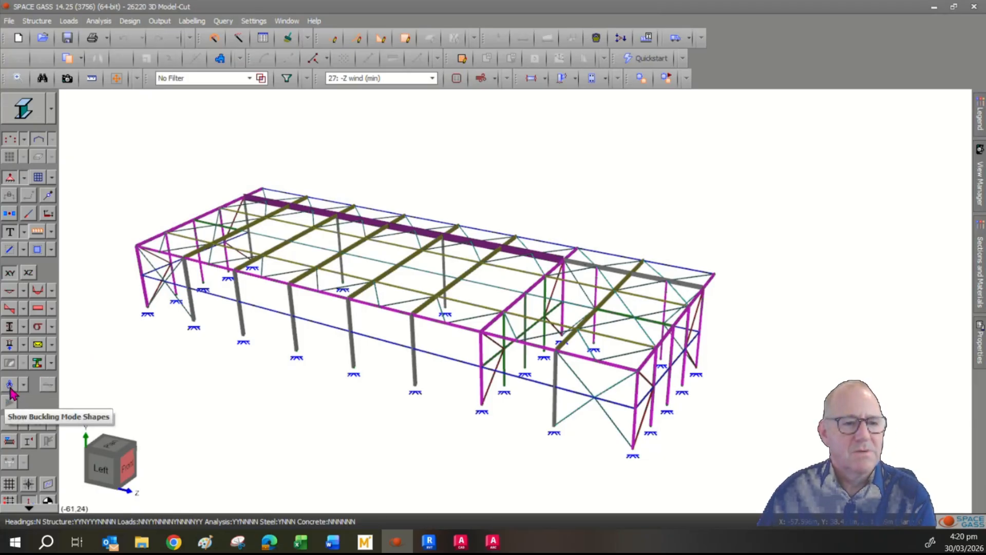
# - View the buckling mode shape for load case 10, then select All Combination Load Cases and hide the mode shapes
pyautogui.click(10, 389)
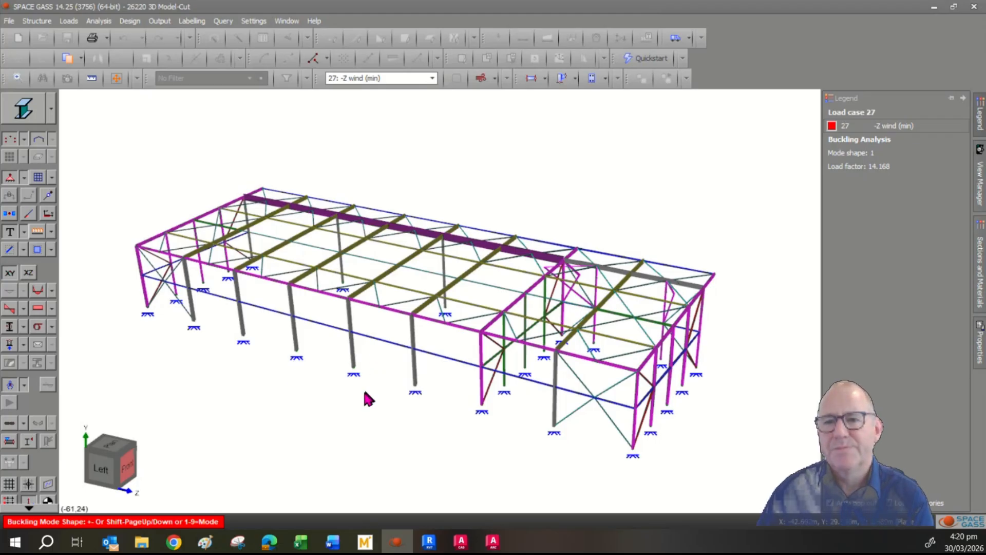
pyautogui.click(421, 79)
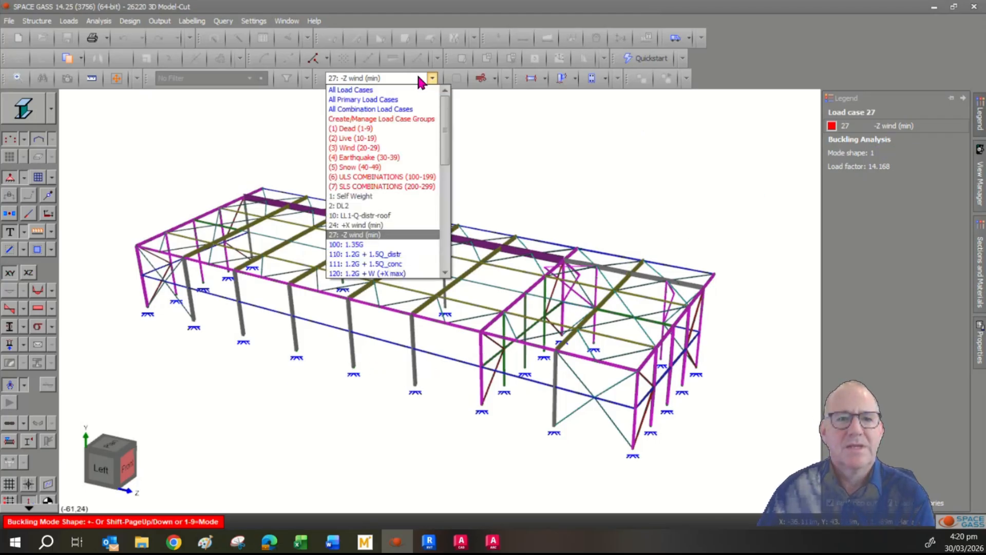
pyautogui.click(374, 216)
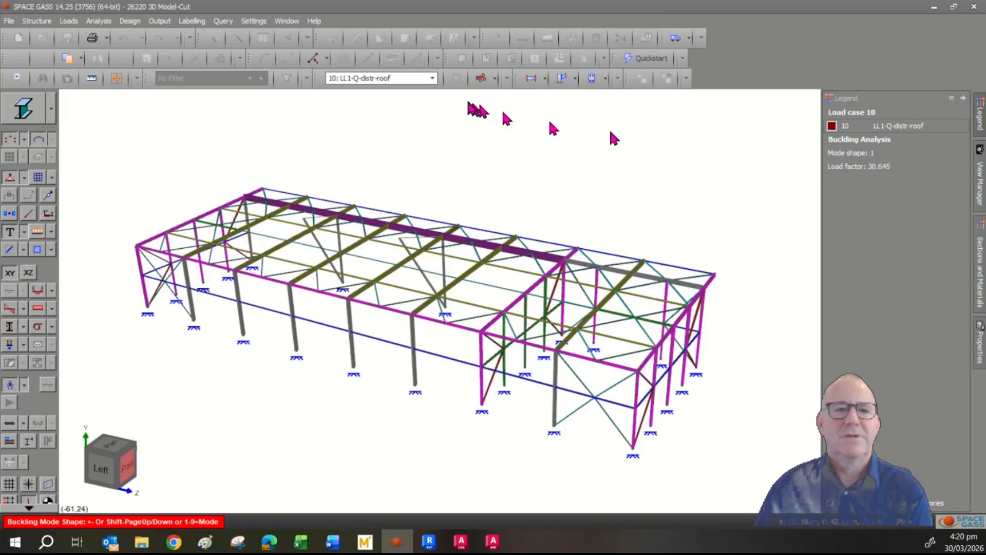
pyautogui.click(432, 78)
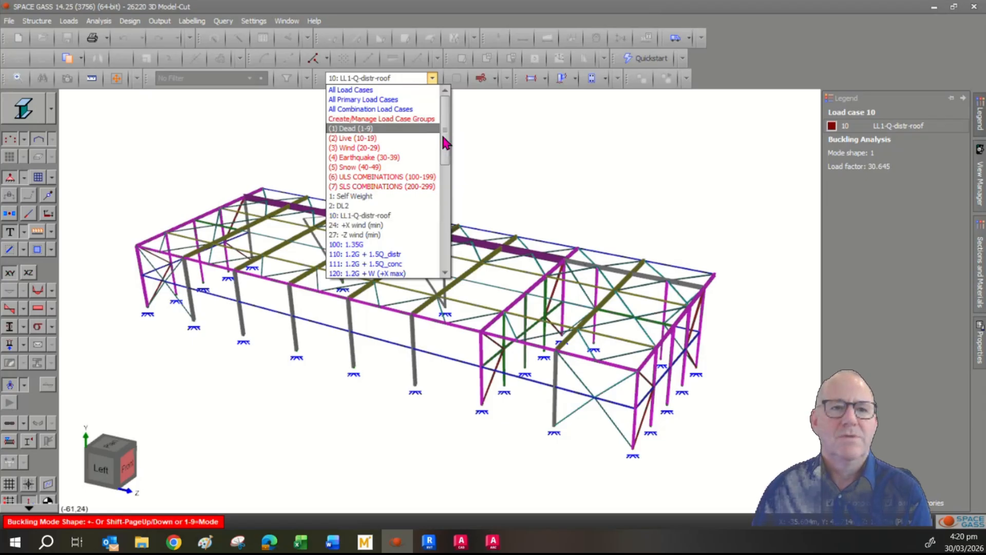
pyautogui.click(392, 110)
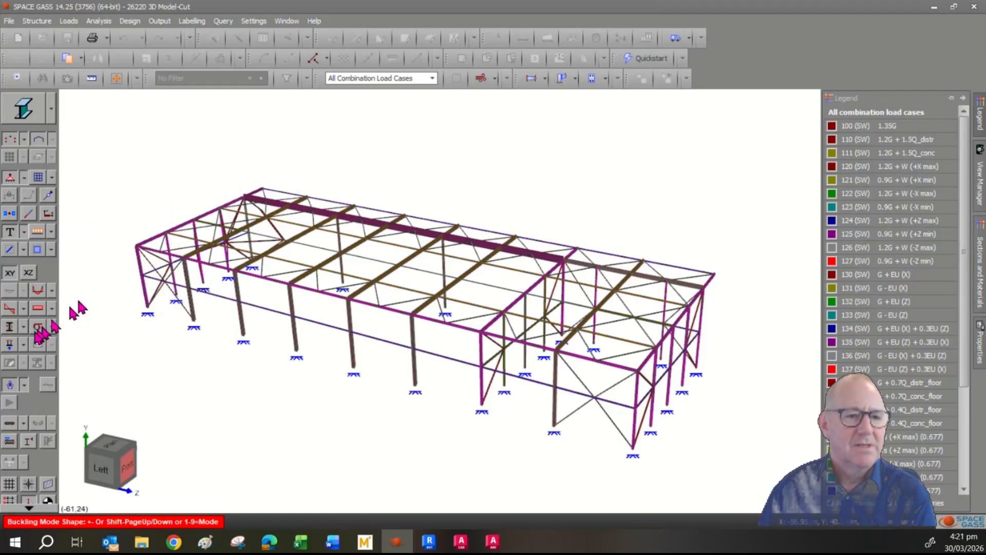
pyautogui.click(11, 386)
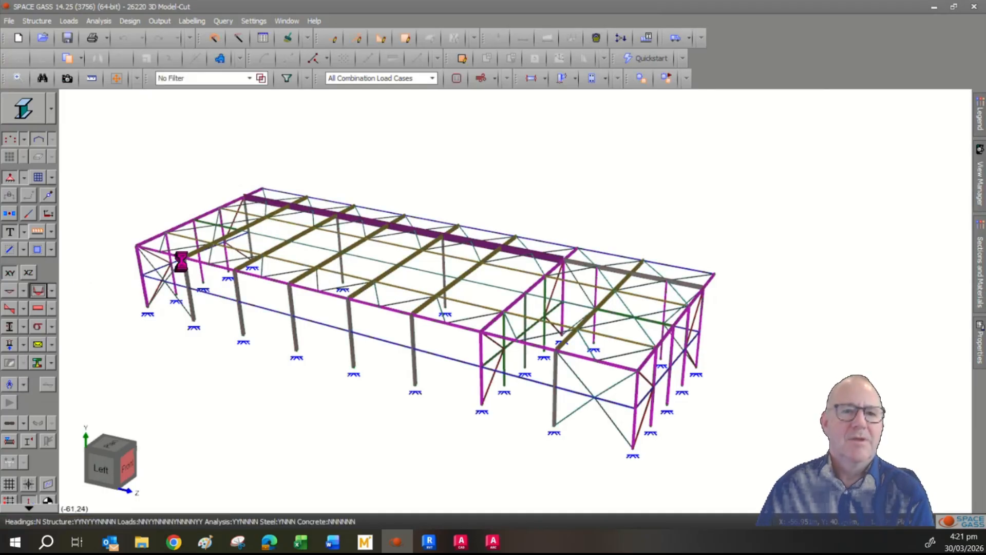
# - Switch the results view to load case 110 and rotate the frame slightly
pyautogui.moveTo(183, 266)
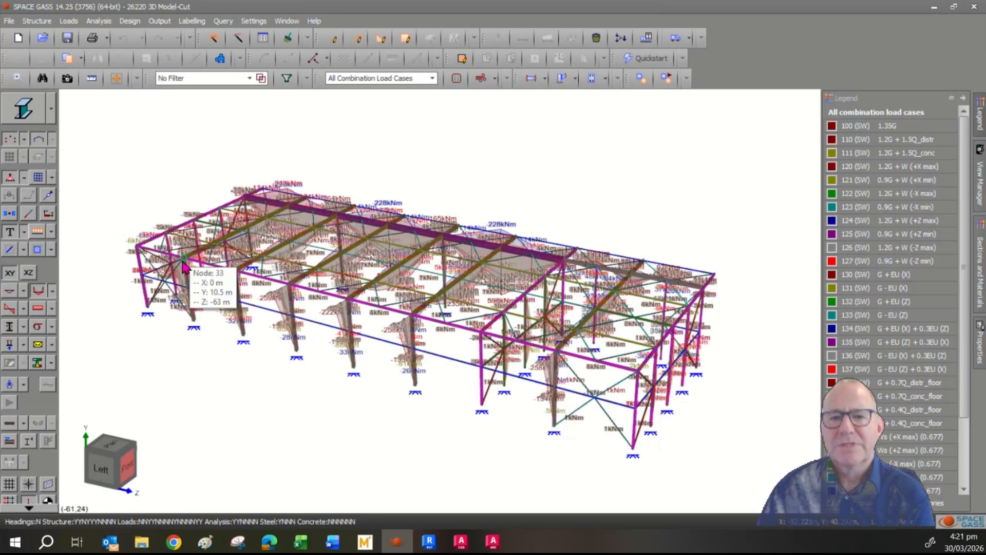
pyautogui.click(338, 81)
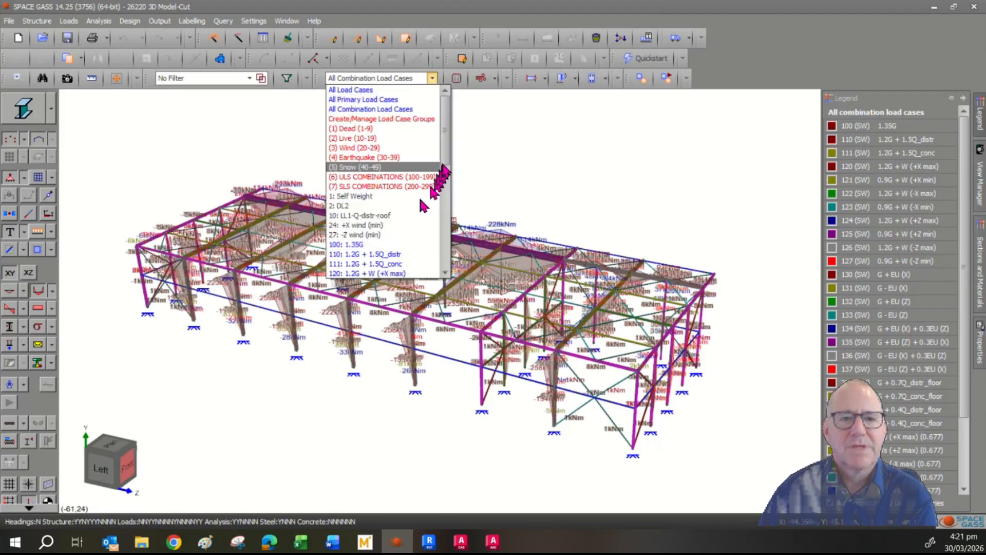
pyautogui.moveTo(445, 157); pyautogui.dragTo(435, 178)
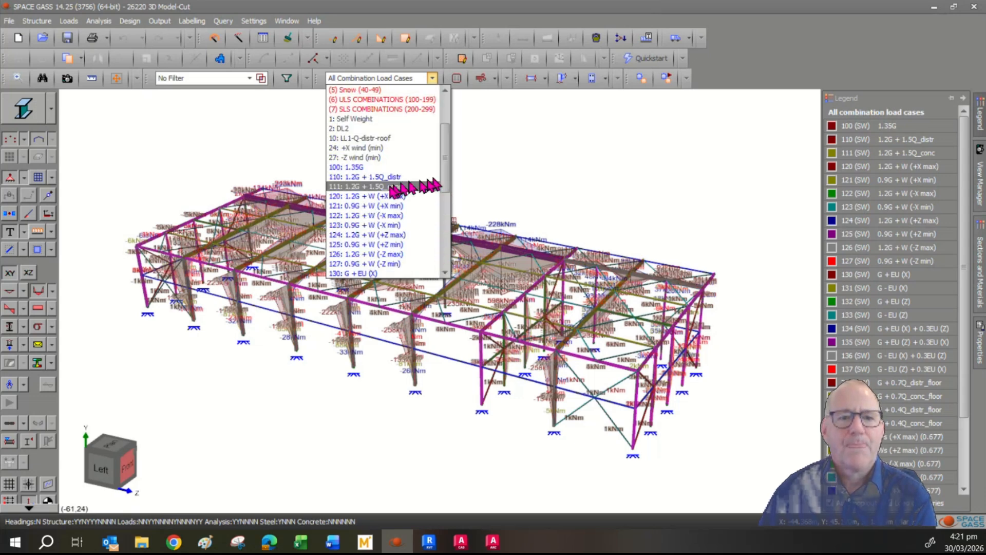
pyautogui.click(385, 177)
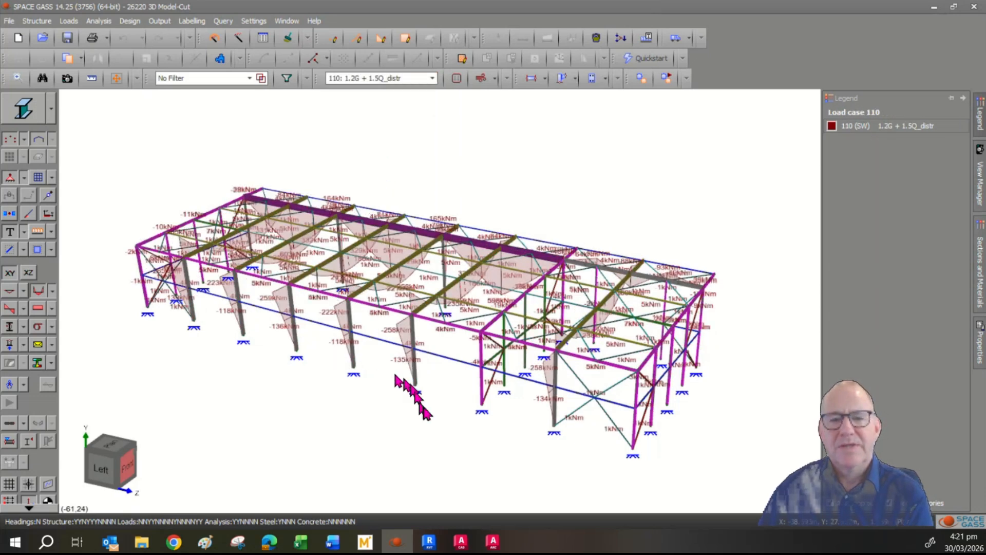
pyautogui.moveTo(425, 409); pyautogui.dragTo(392, 414, button='middle')
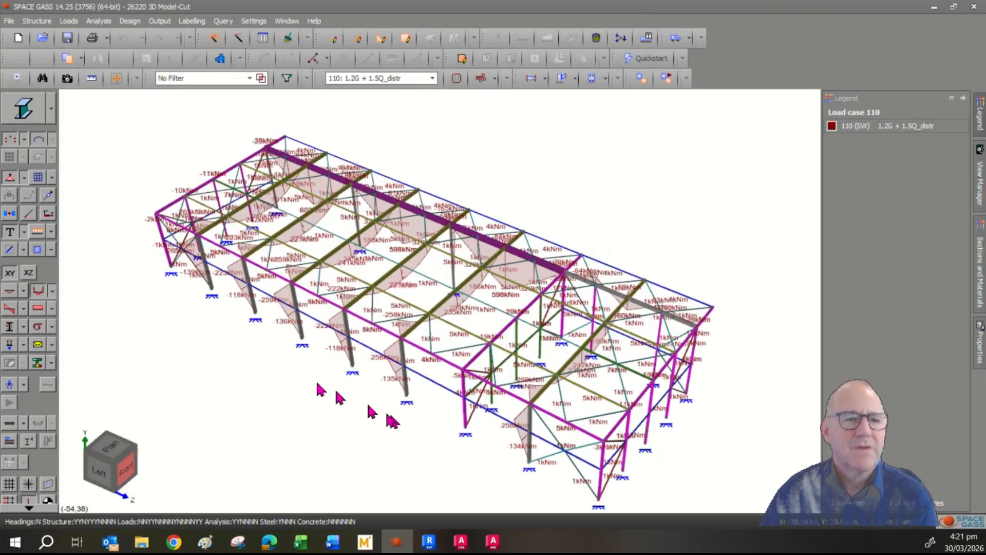
# - Cycle through the moment, axial and shear diagrams, finishing with node displacements shown
pyautogui.click(37, 308)
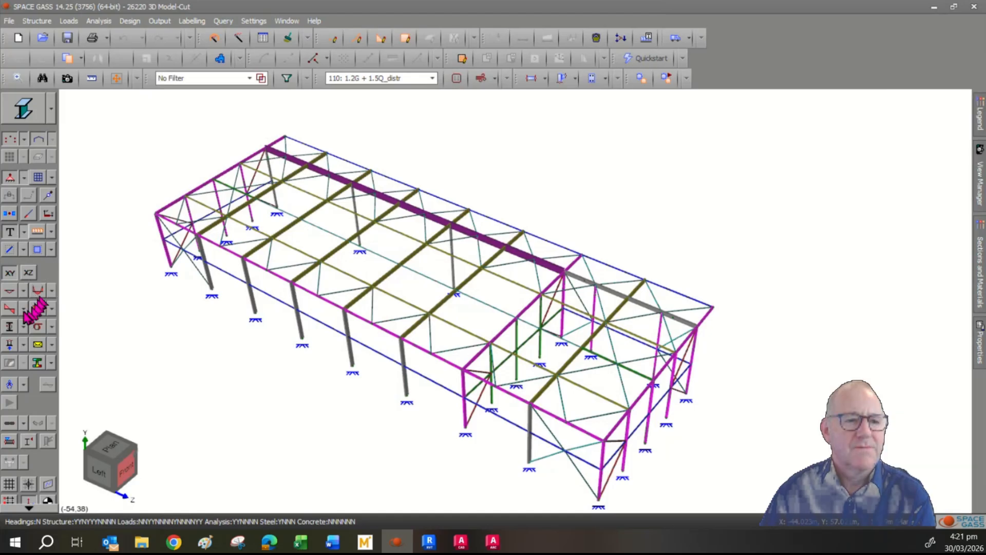
pyautogui.click(38, 308)
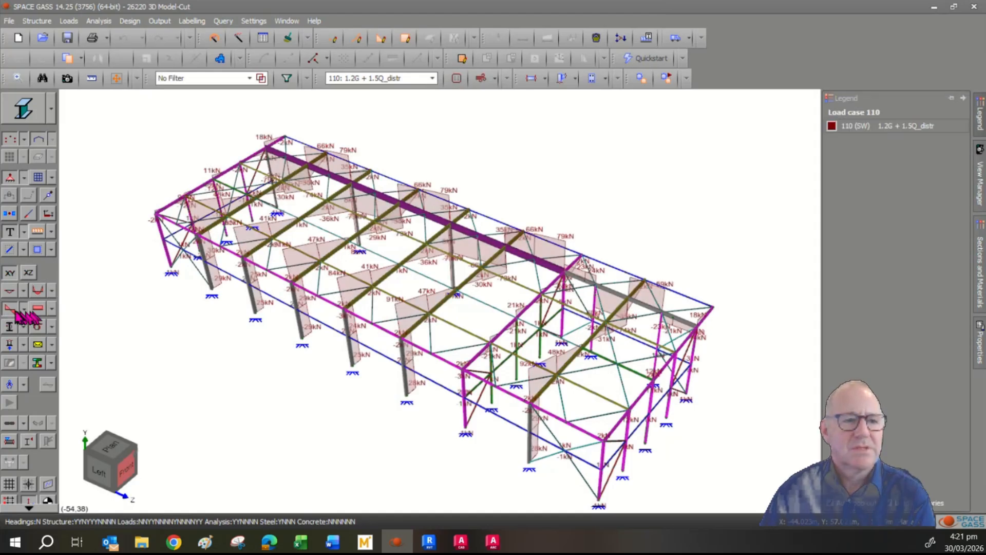
pyautogui.click(14, 311)
pyautogui.click(37, 312)
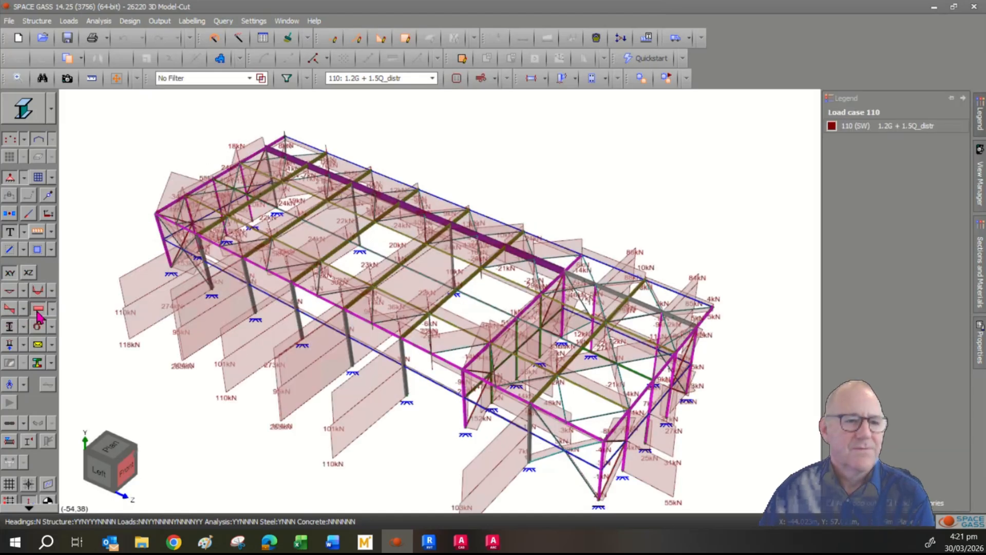
pyautogui.click(37, 309)
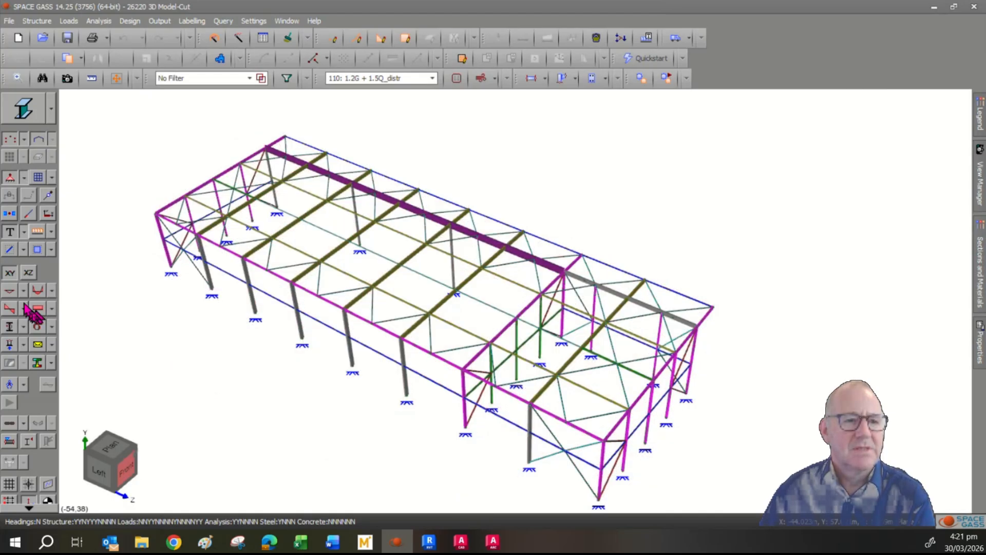
pyautogui.click(11, 292)
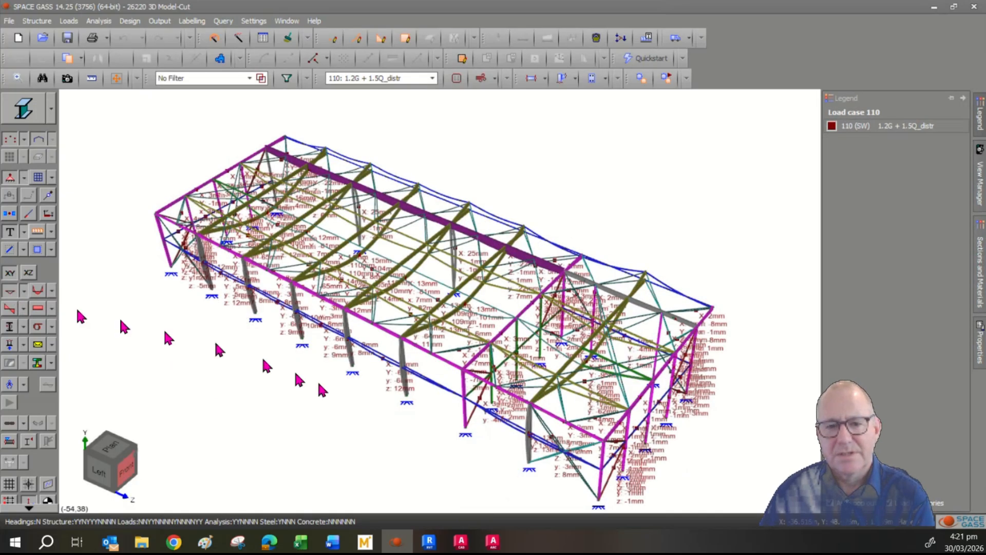
pyautogui.moveTo(410, 318)
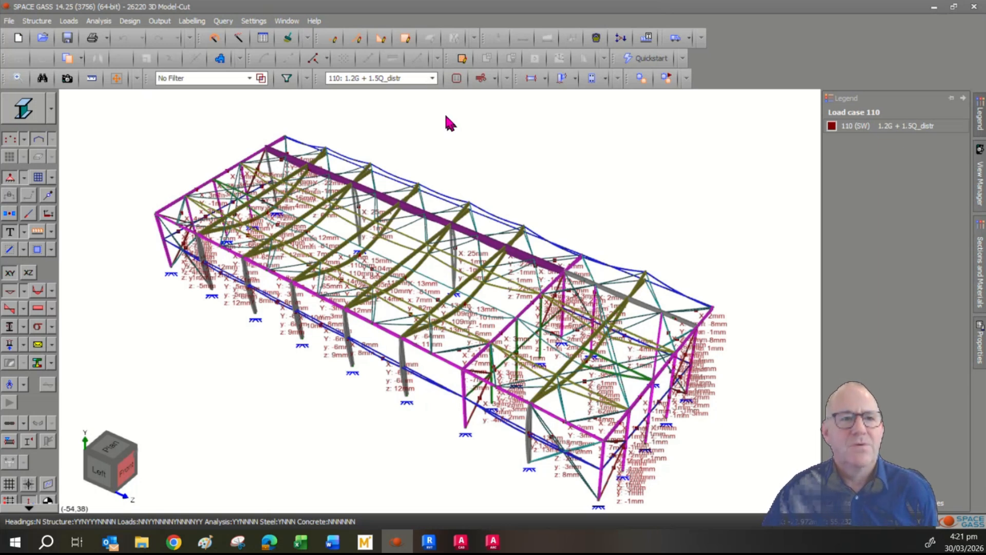
# - Envelope the displacements into Min and Max values instead of reporting yet
pyautogui.click(168, 21)
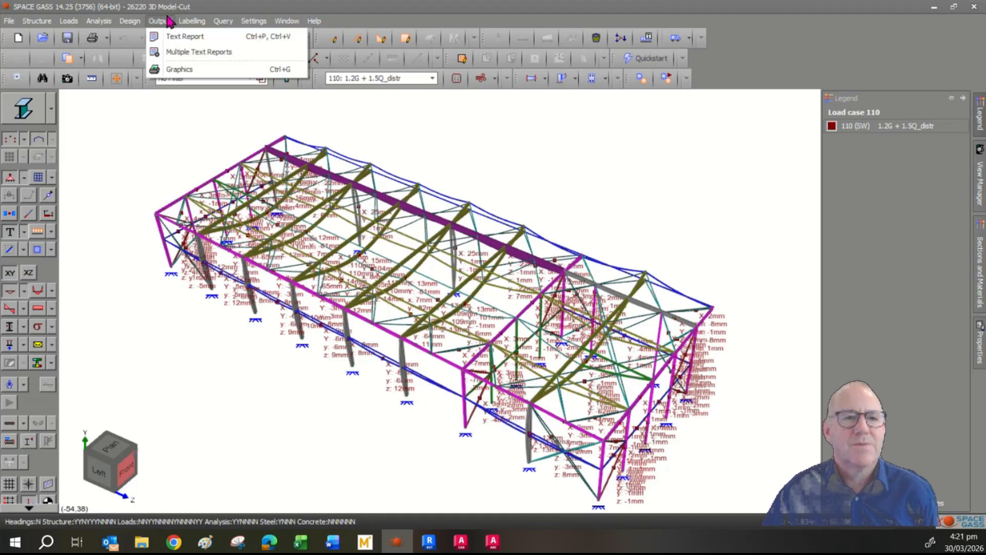
pyautogui.click(185, 36)
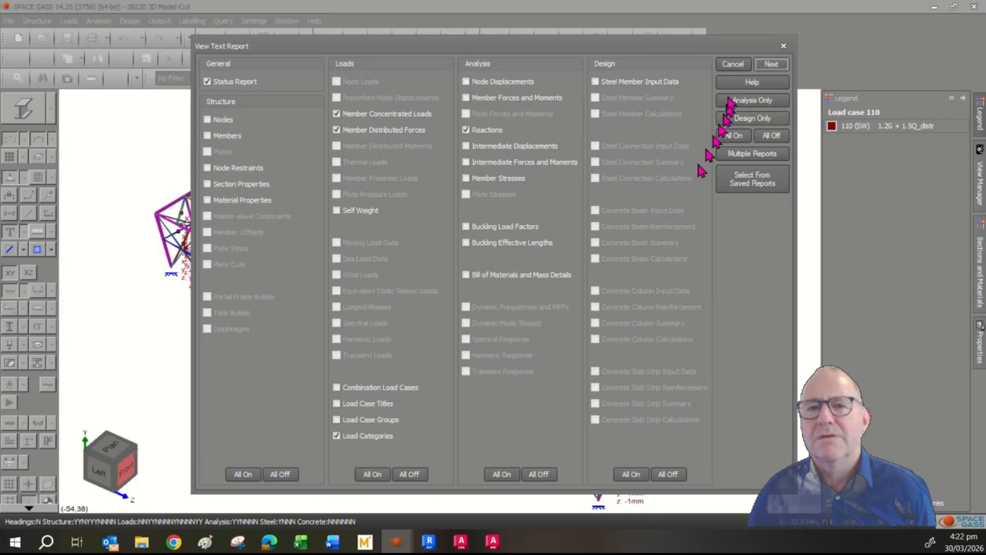
pyautogui.click(733, 64)
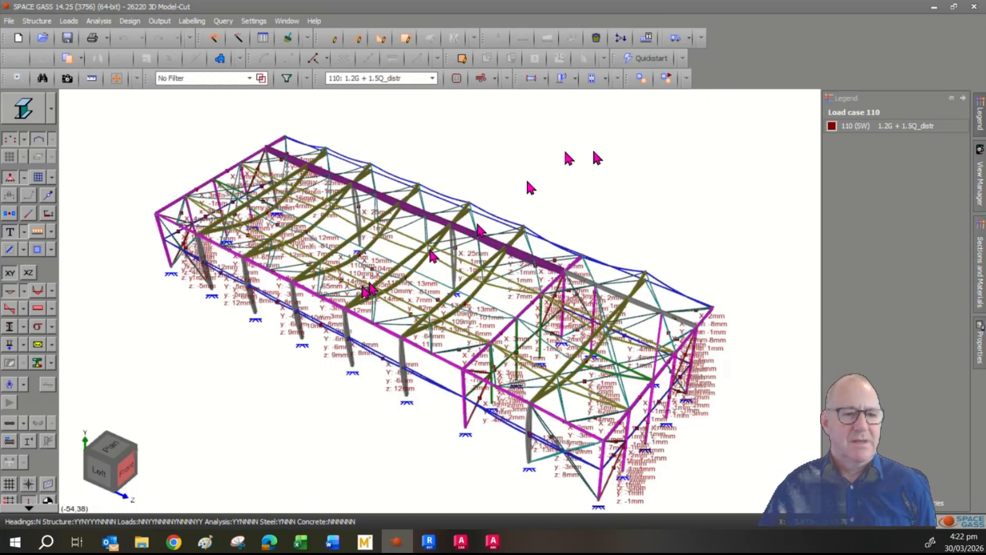
pyautogui.click(40, 349)
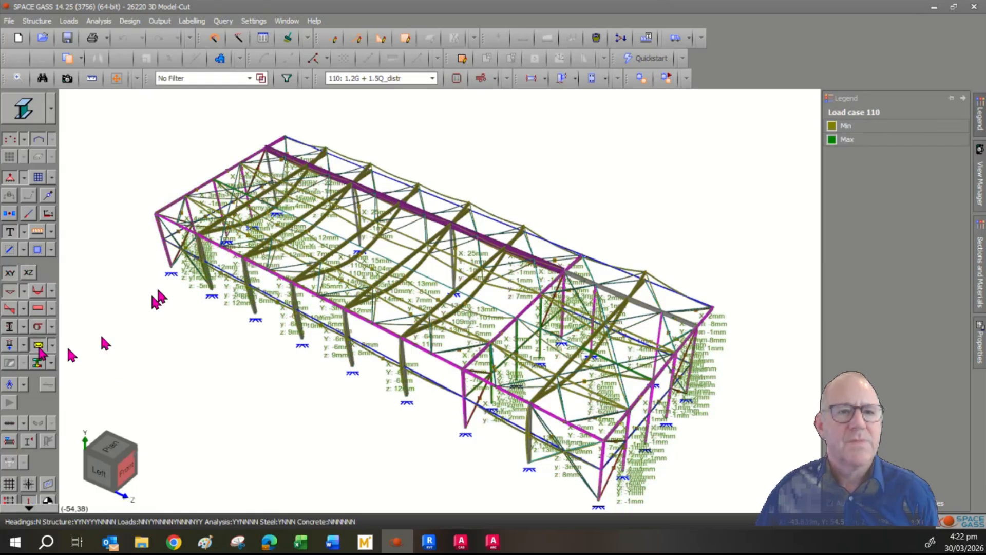
# - Start a text report with combination load cases, load case titles and member forces and moments
pyautogui.click(161, 23)
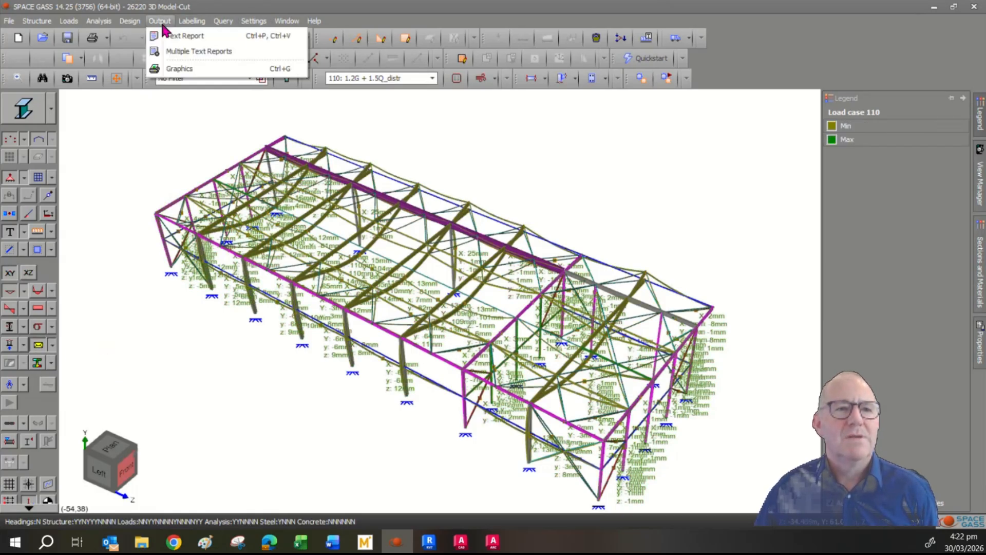
pyautogui.click(171, 39)
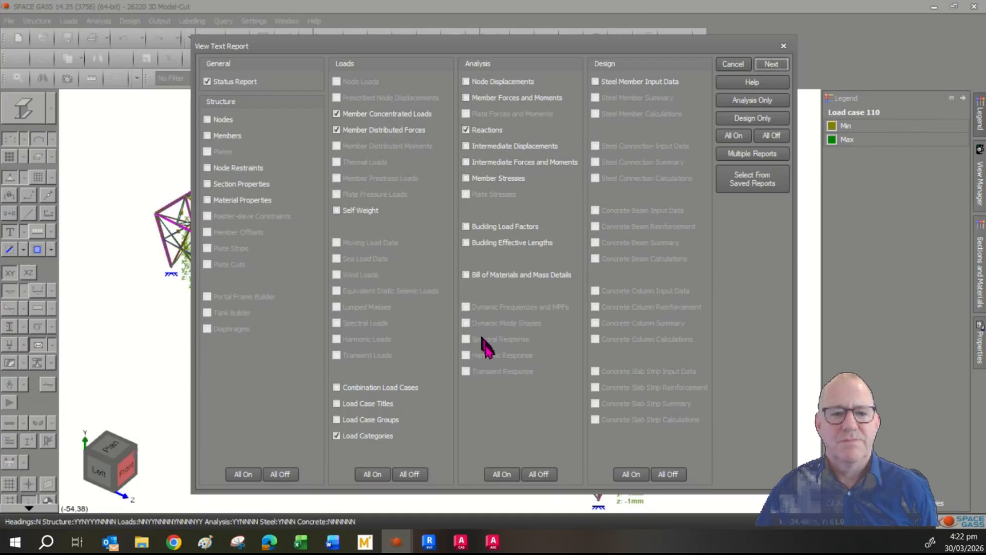
pyautogui.click(390, 388)
pyautogui.click(382, 405)
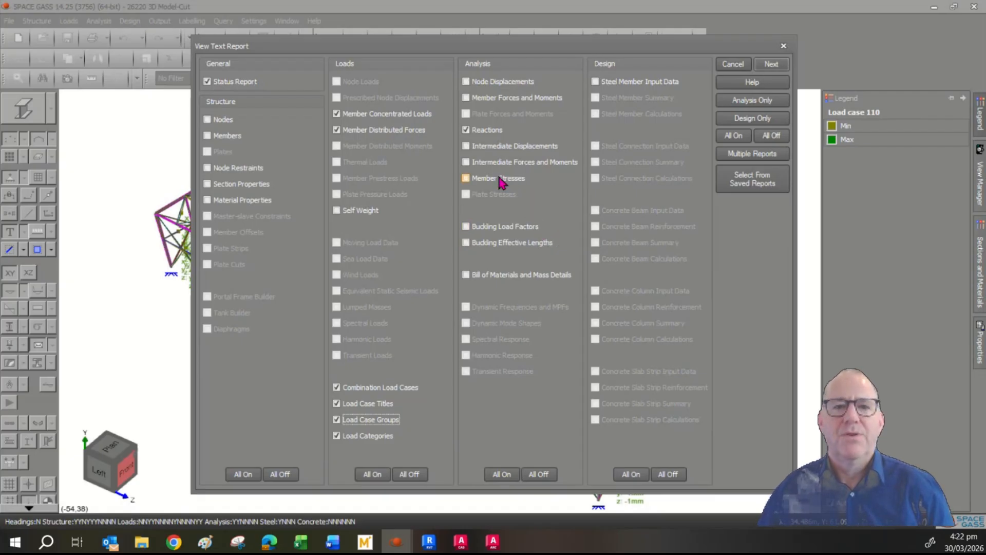
pyautogui.click(480, 99)
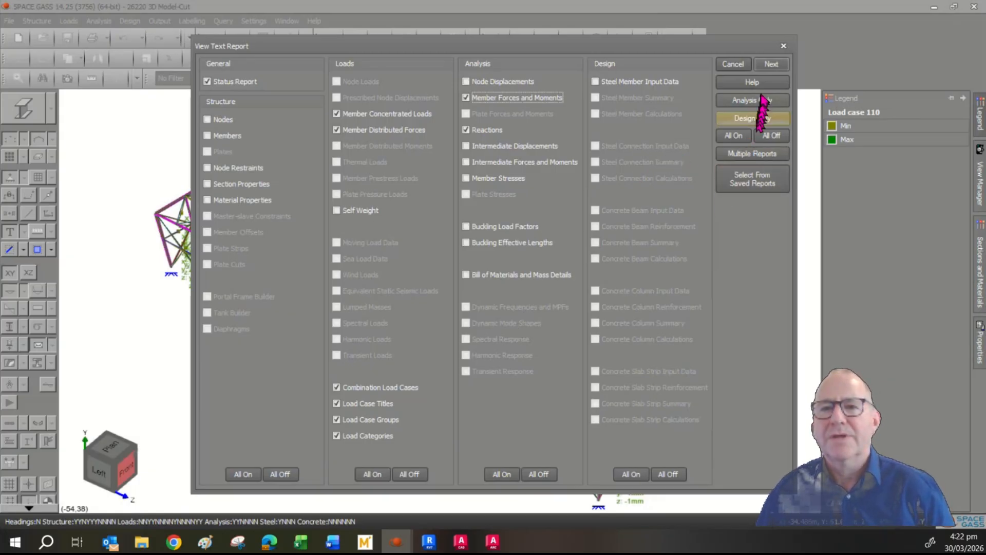
pyautogui.click(768, 66)
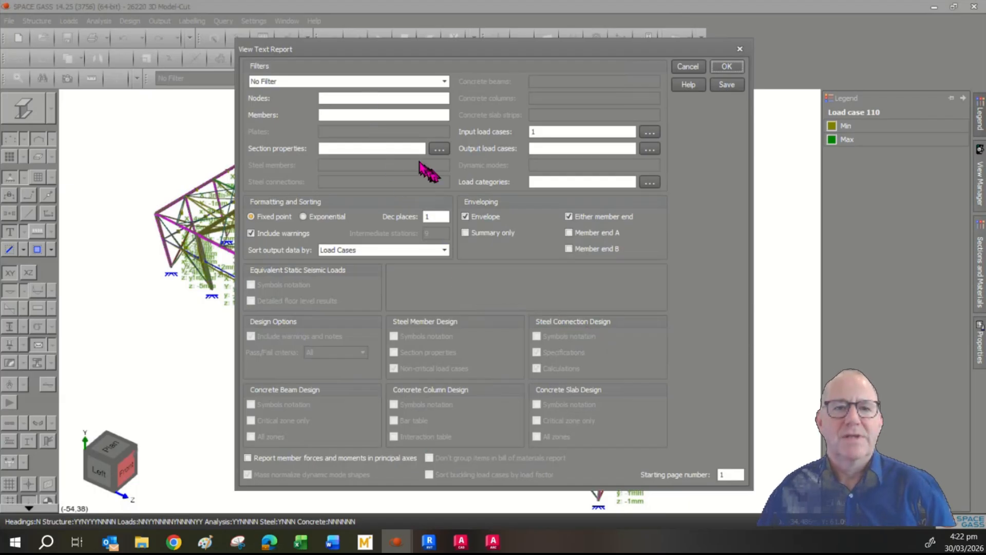
# - Filter the report to the RoofRafters group and load case 10 (LL1-Q-distr-roof), then generate it
pyautogui.click(351, 82)
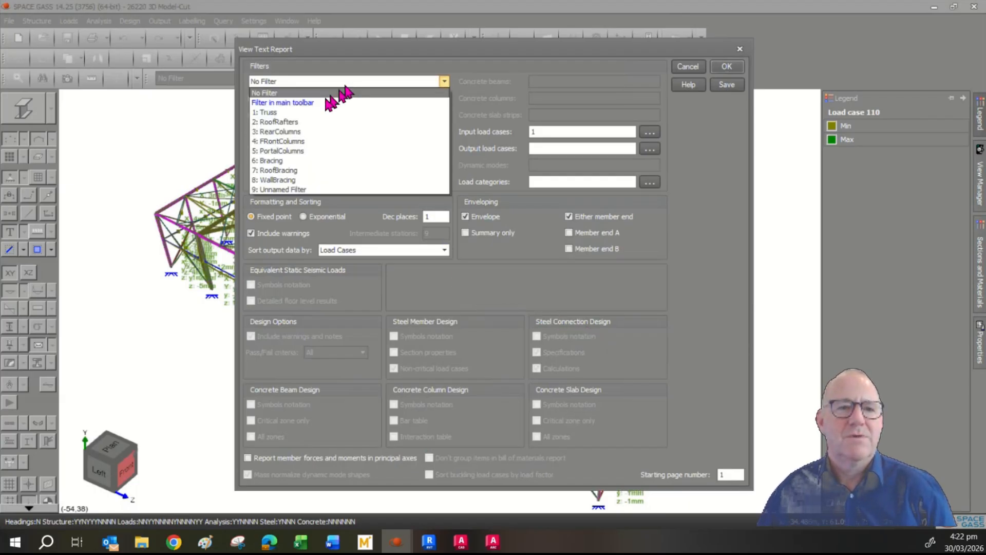
pyautogui.click(306, 124)
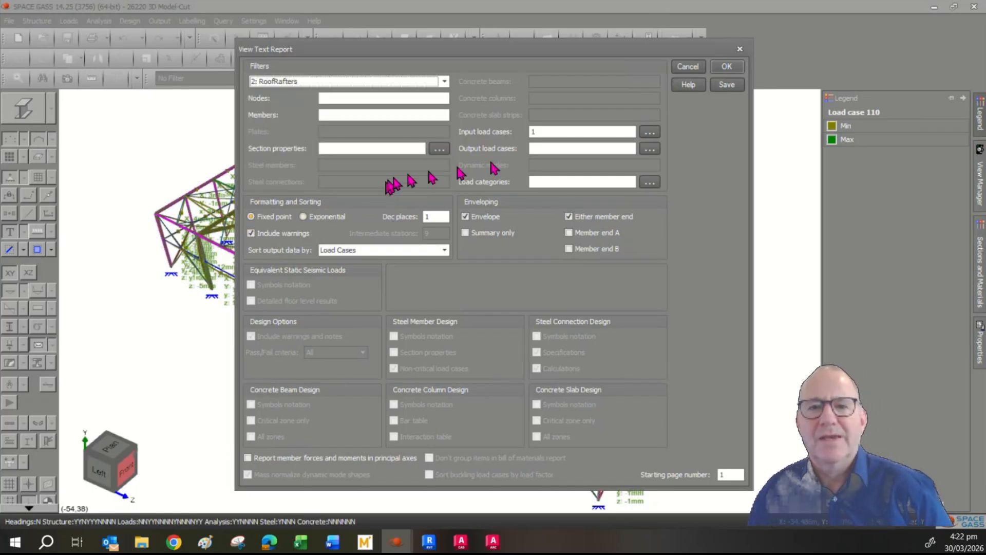
pyautogui.click(649, 132)
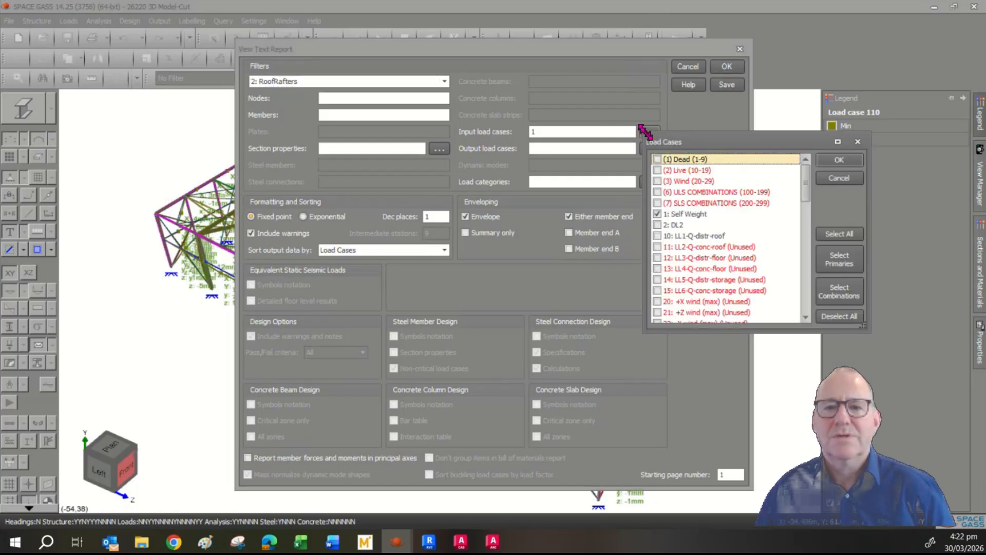
pyautogui.click(658, 235)
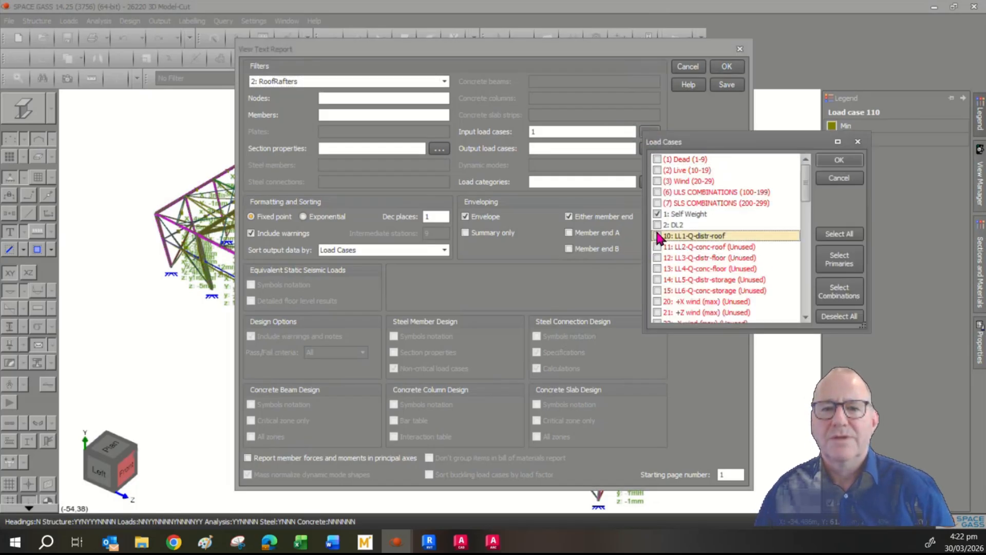
pyautogui.click(657, 235)
pyautogui.click(657, 214)
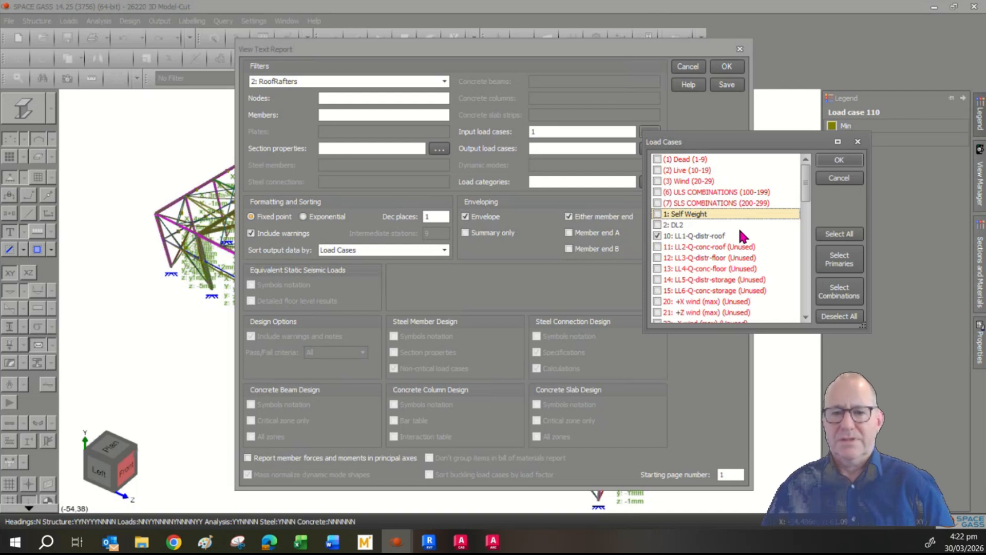
pyautogui.click(838, 161)
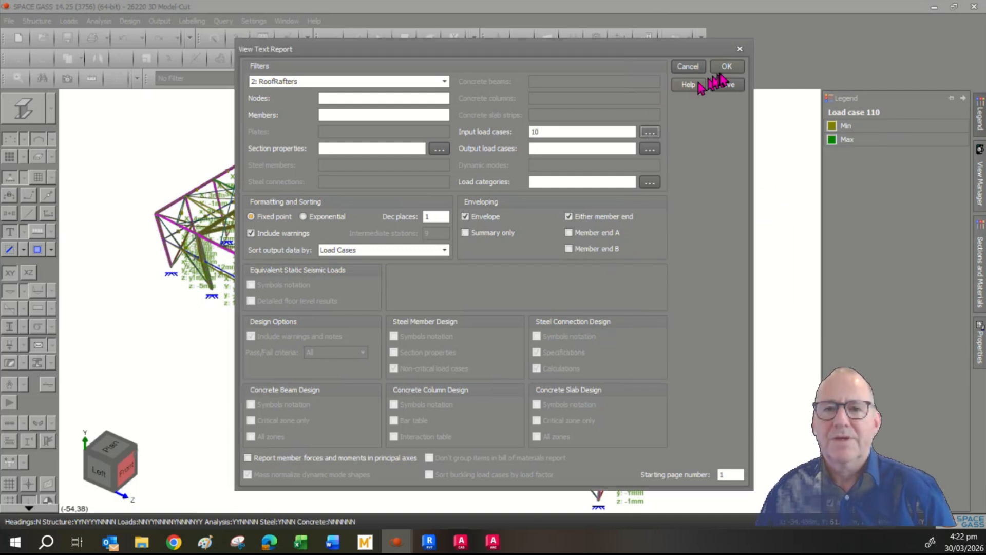
pyautogui.click(726, 67)
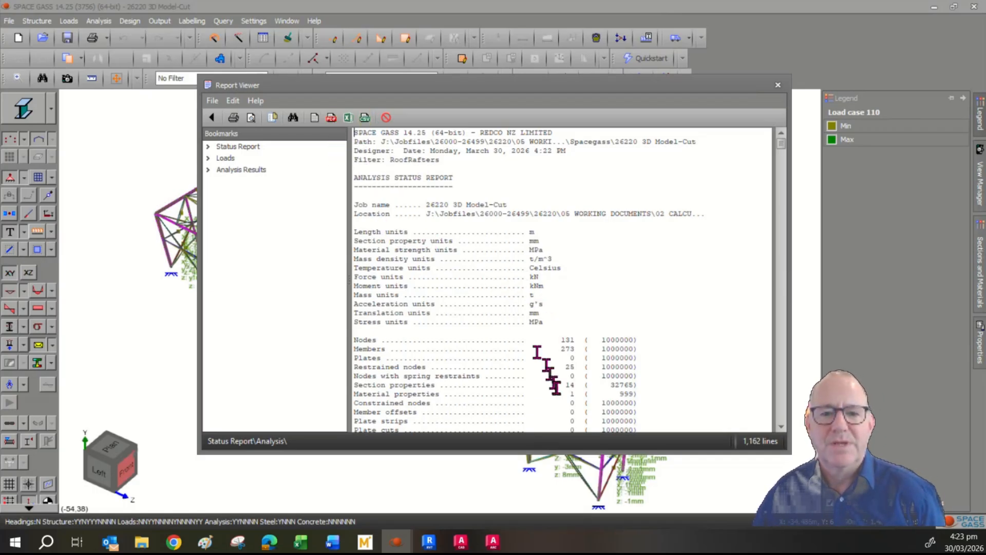
# - Jump to the Loads and Analysis Results bookmarks and scroll through the rafter member forces
pyautogui.click(229, 158)
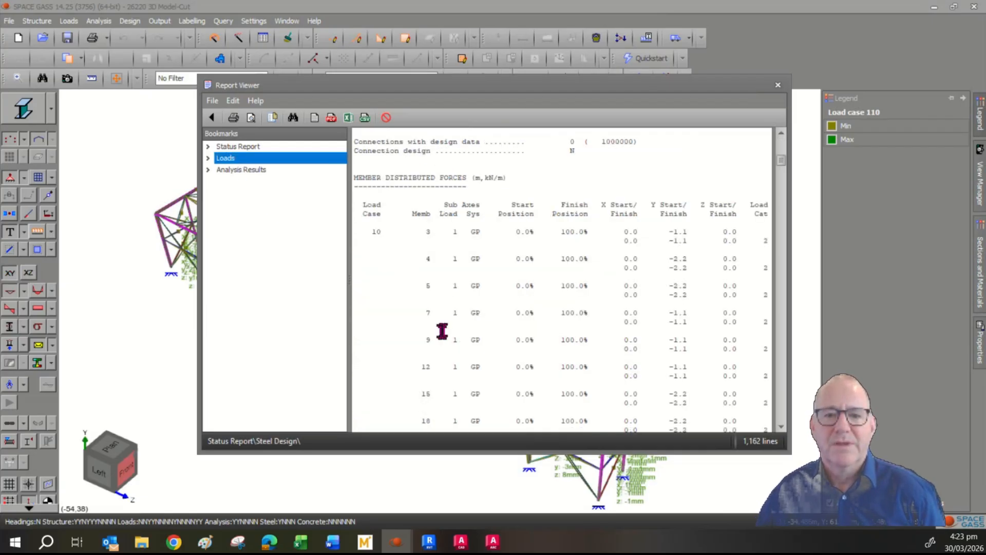
pyautogui.click(227, 170)
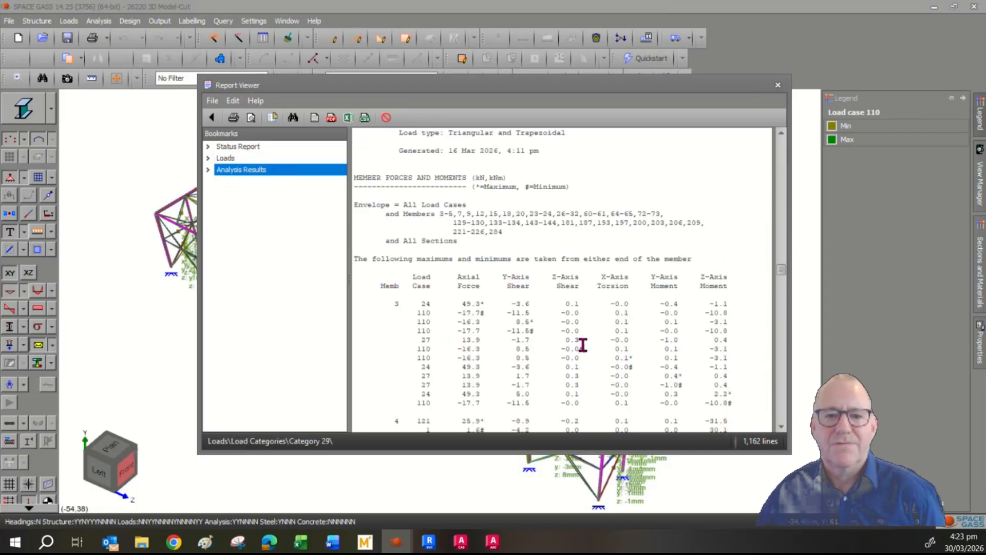
pyautogui.scroll(-15, 584, 344)
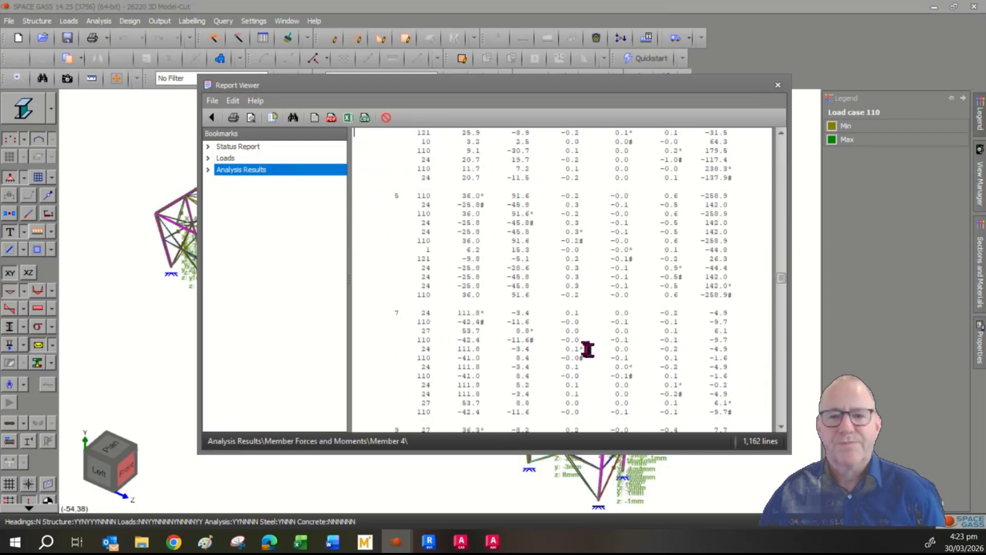
pyautogui.scroll(-12, 595, 347)
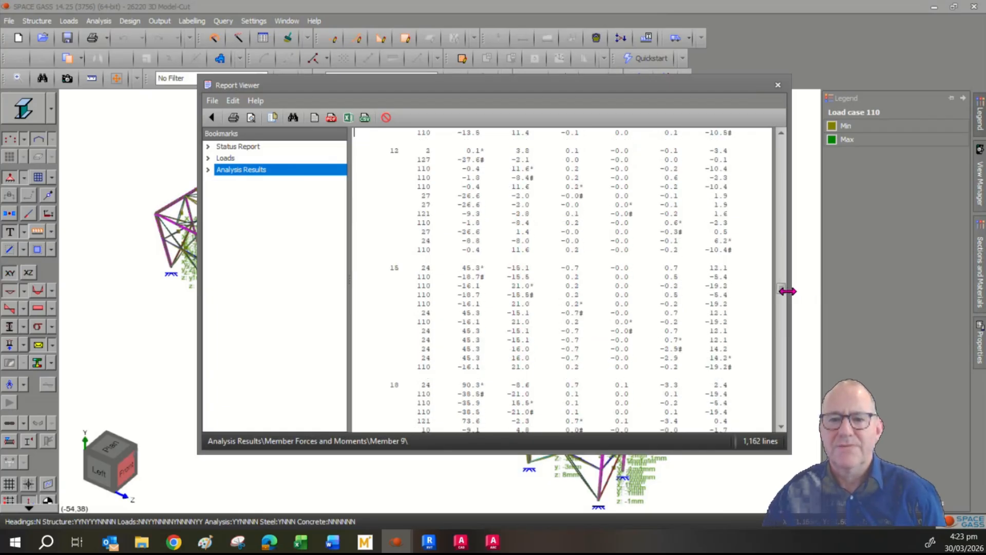
pyautogui.moveTo(781, 292); pyautogui.dragTo(782, 351)
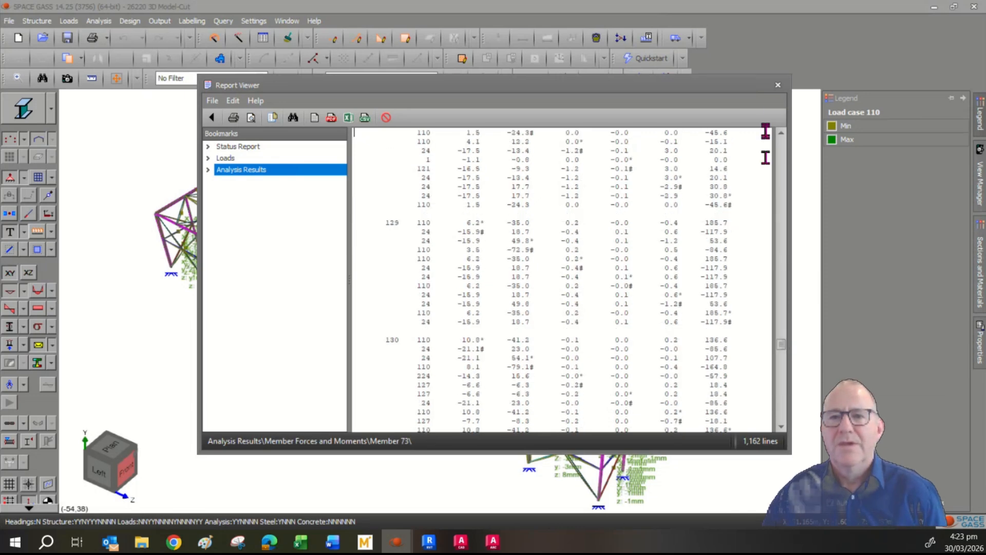
# - Close the text report and generate a graphics printout of the deflected model
pyautogui.click(778, 85)
pyautogui.click(160, 21)
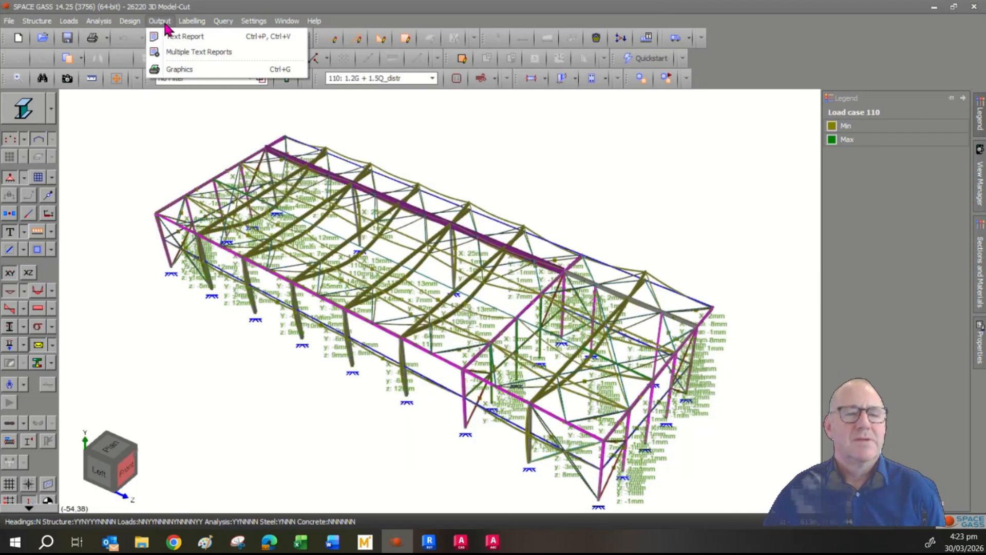
pyautogui.click(179, 72)
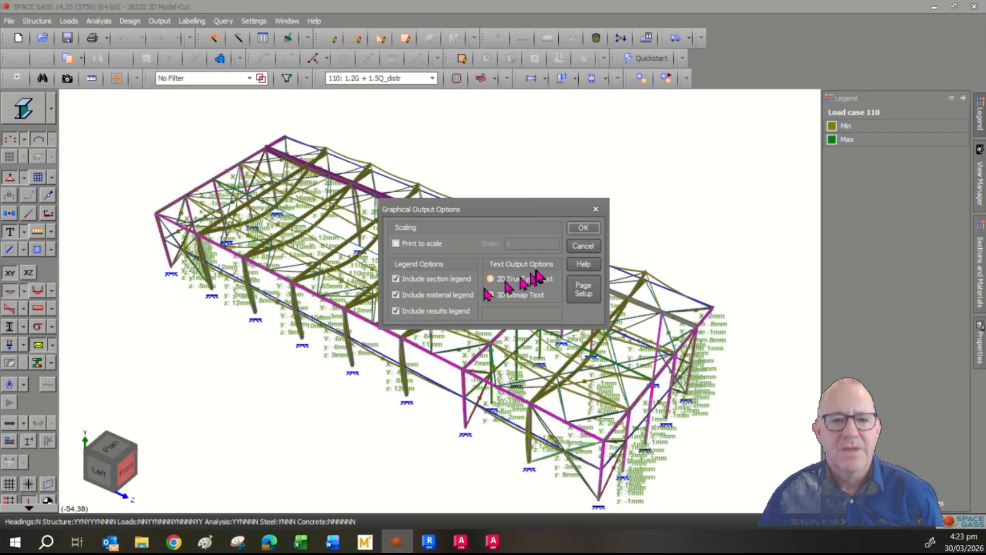
pyautogui.click(584, 228)
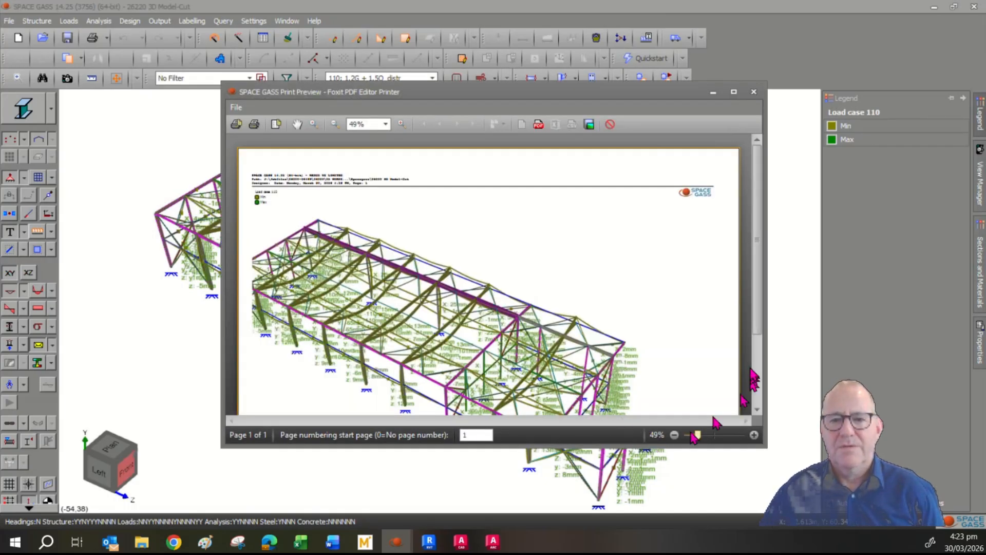
# - Cancel saving the preview as PDF and close the print preview
pyautogui.scroll(-3, 763, 341)
pyautogui.scroll(3, 763, 344)
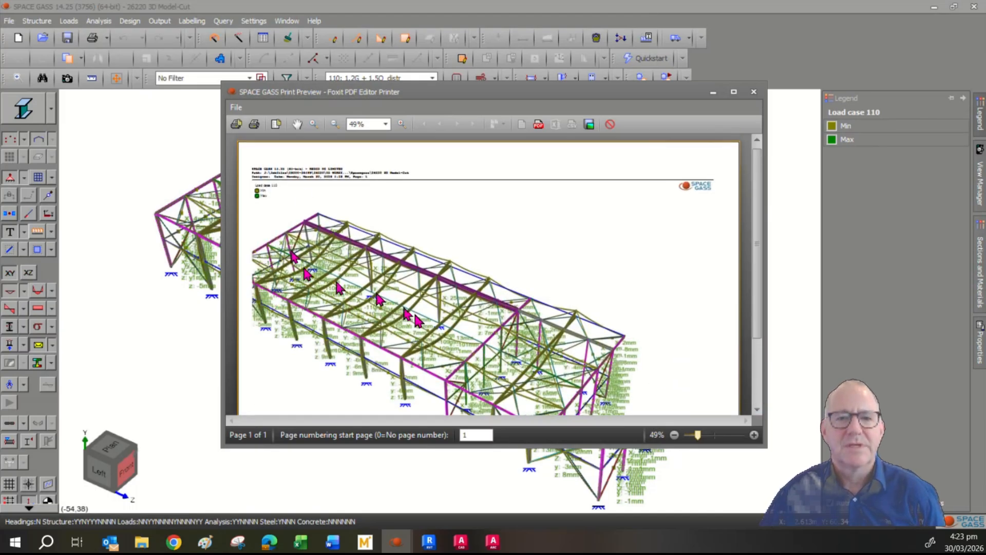
pyautogui.click(538, 124)
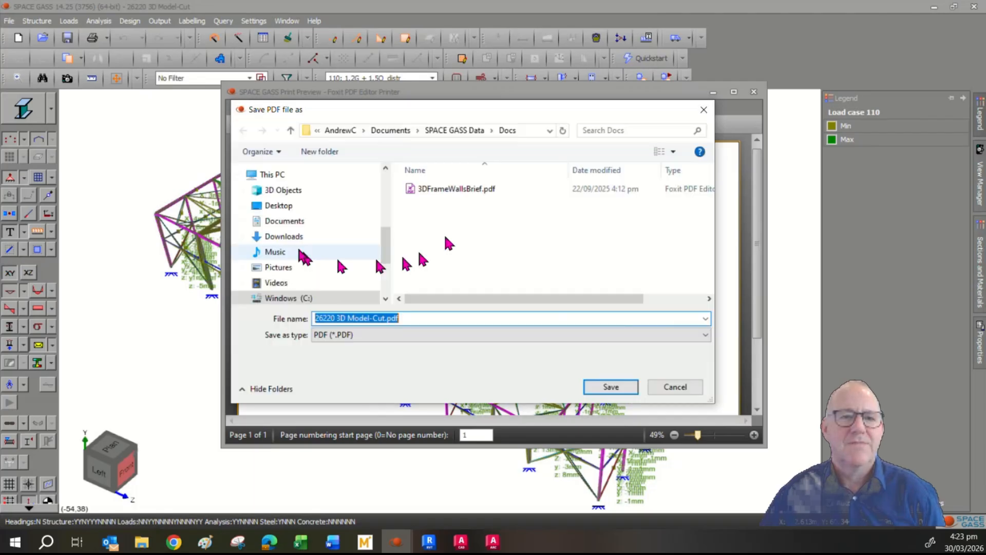
pyautogui.click(676, 391)
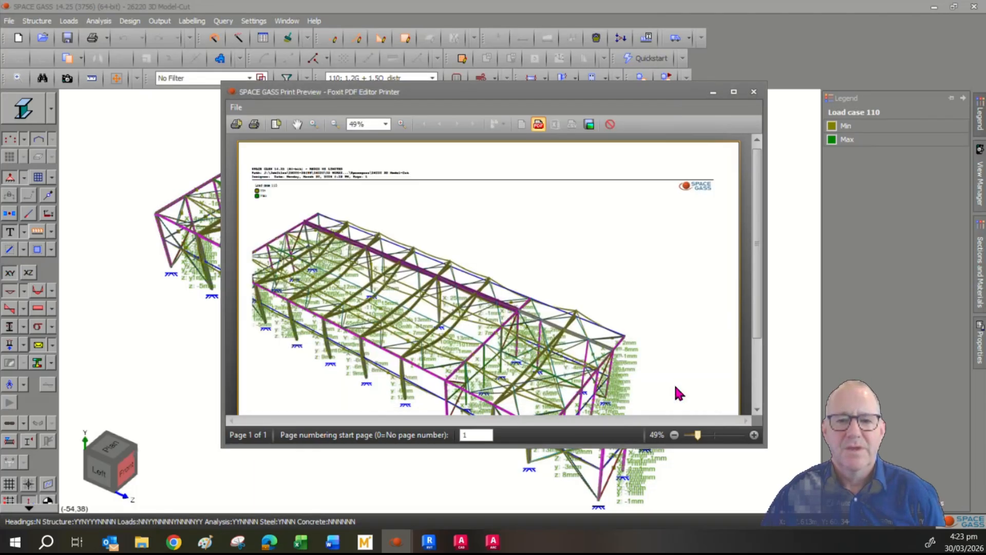
pyautogui.click(754, 92)
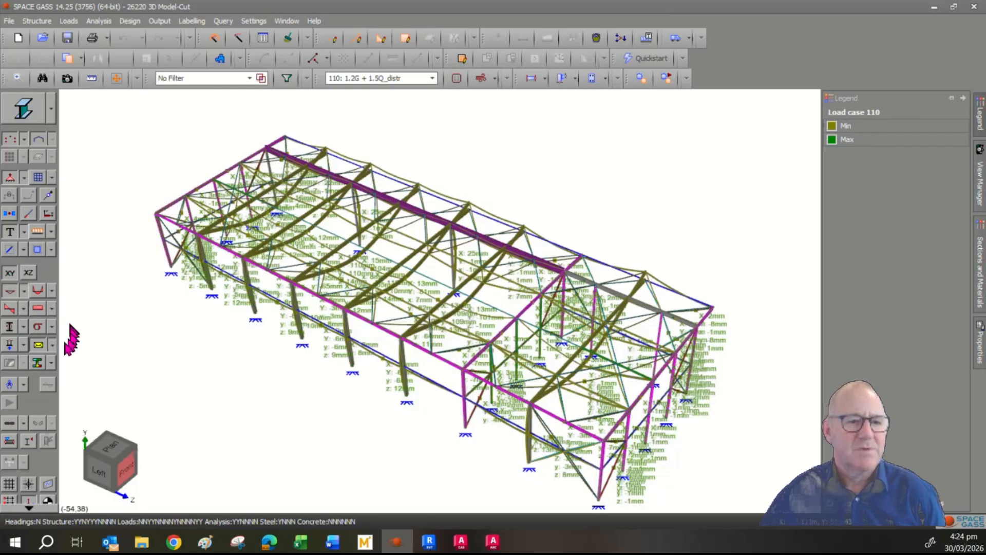
# - Hide the deflected shape and display the frame as design elements
pyautogui.click(10, 290)
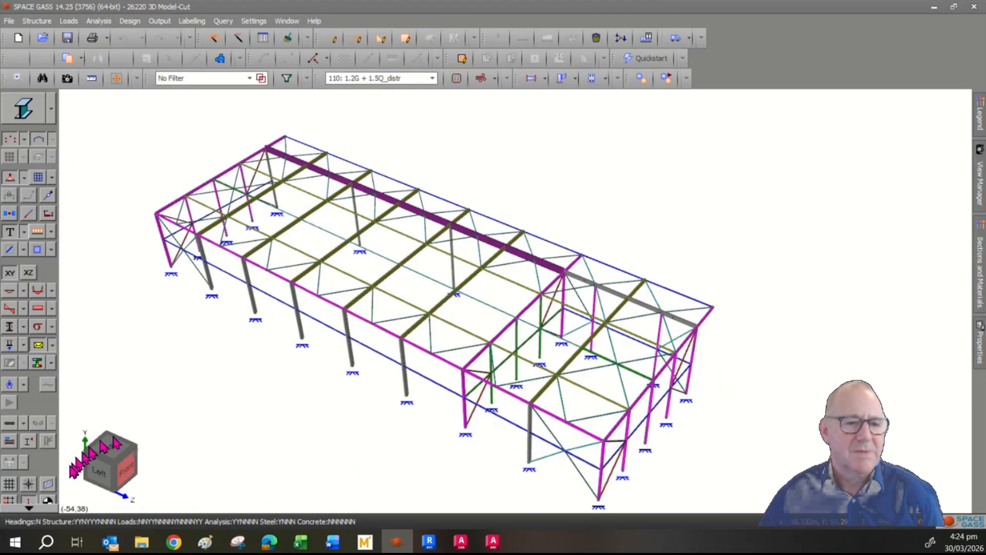
pyautogui.click(36, 508)
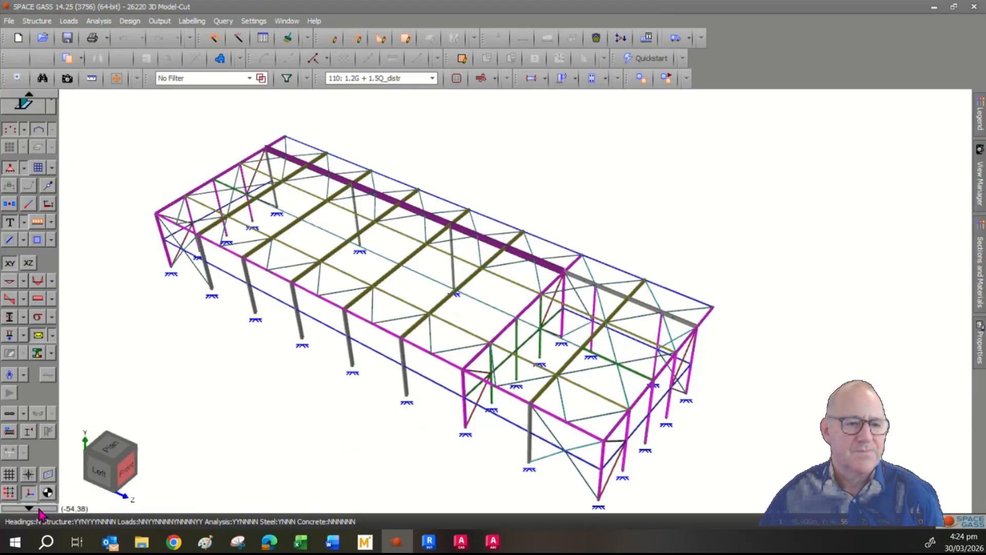
pyautogui.click(36, 509)
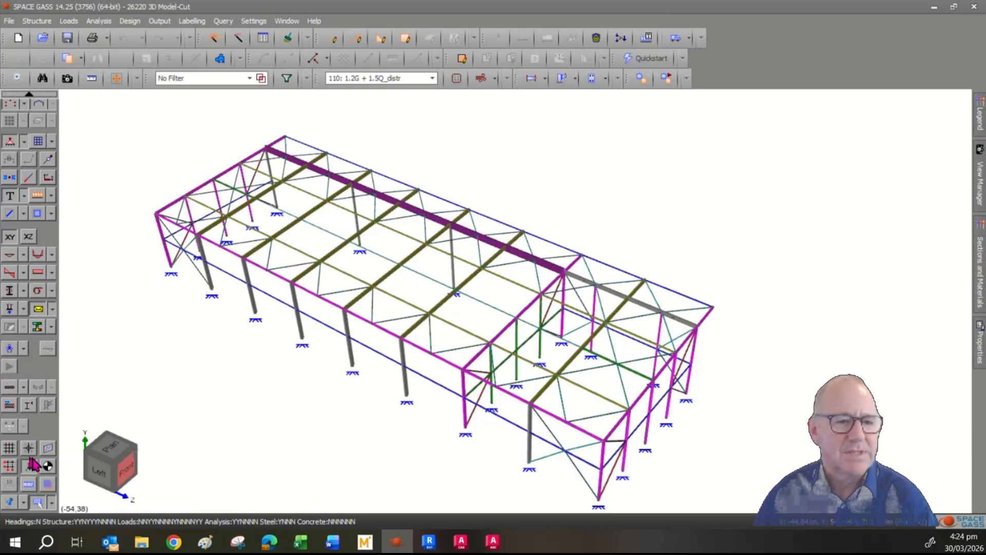
pyautogui.click(10, 389)
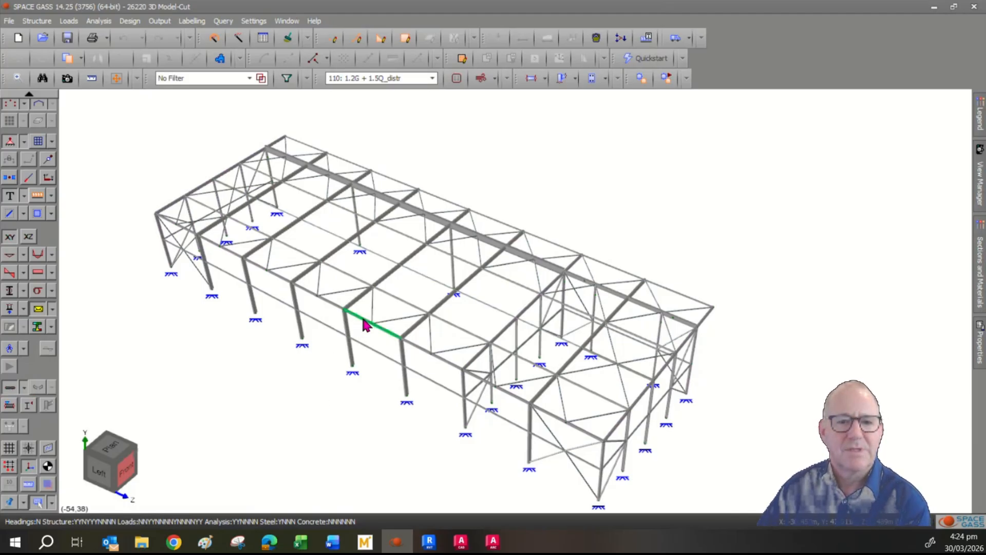
# - Window the whole frame and select all its steel members
pyautogui.moveTo(372, 323)
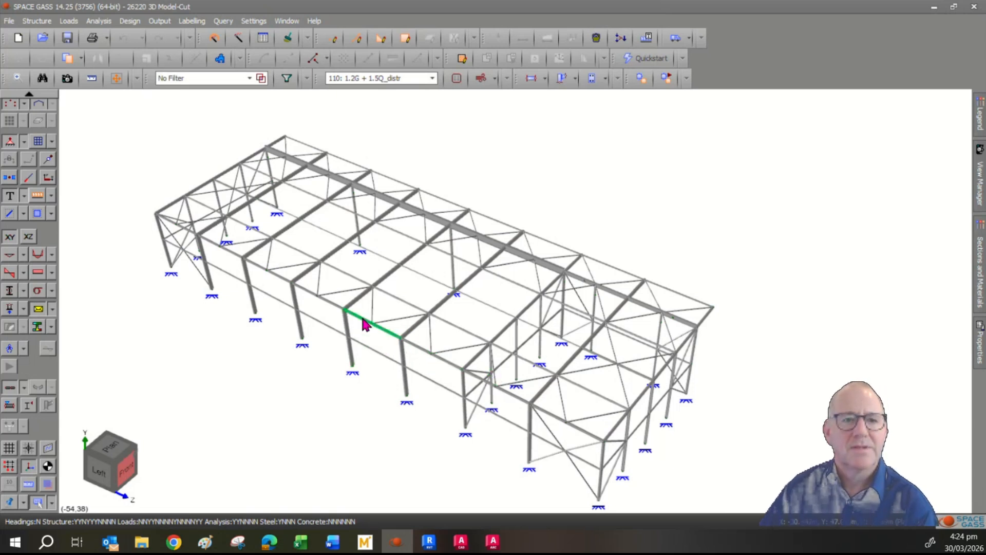
pyautogui.click(127, 120)
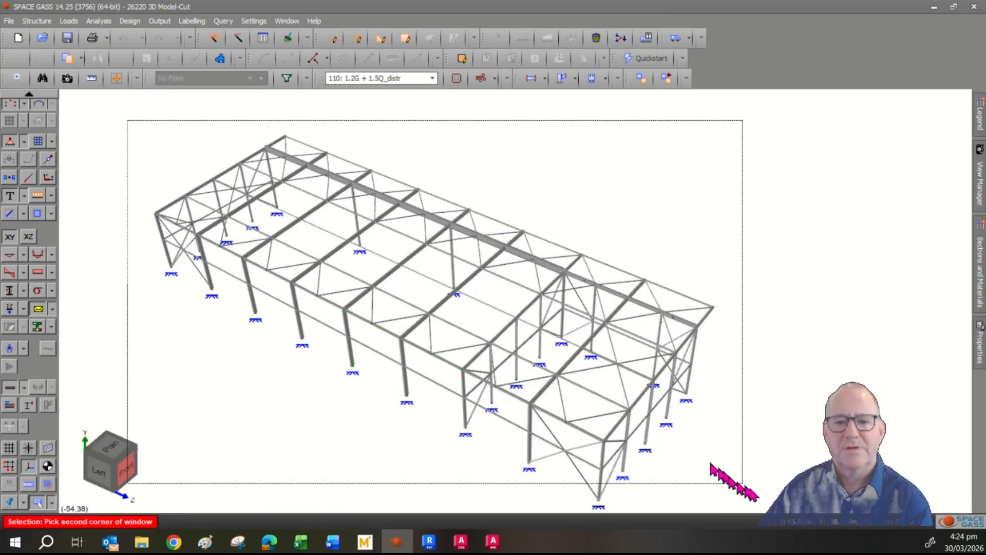
pyautogui.rightClick(770, 431)
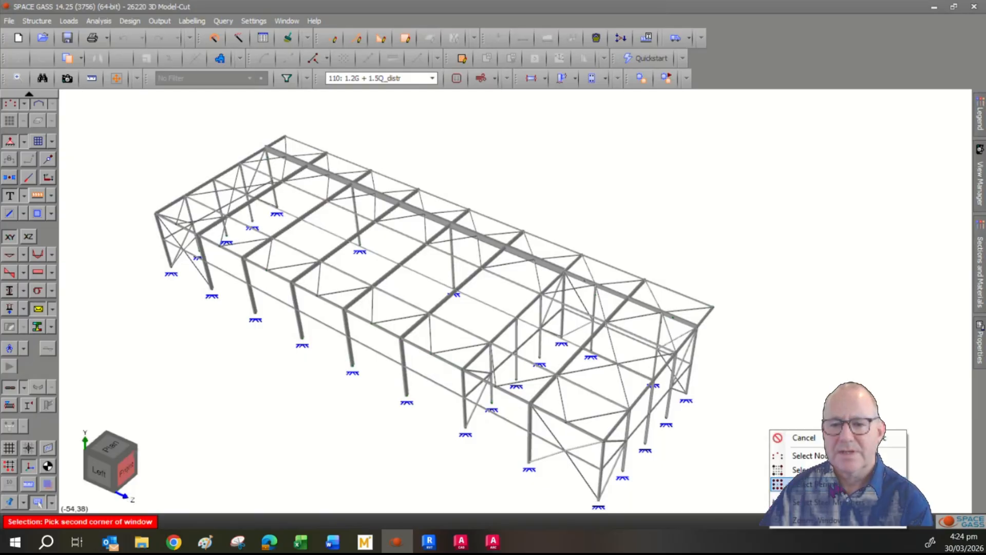
pyautogui.click(842, 502)
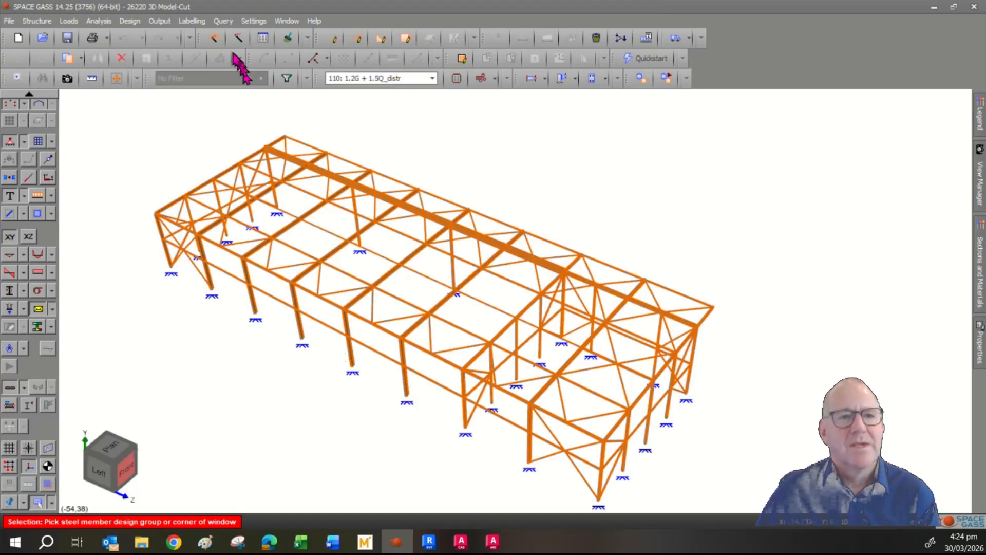
# - Check all steel members to NZS3404 and dismiss the all-members-passed message
pyautogui.click(129, 21)
pyautogui.moveTo(151, 72)
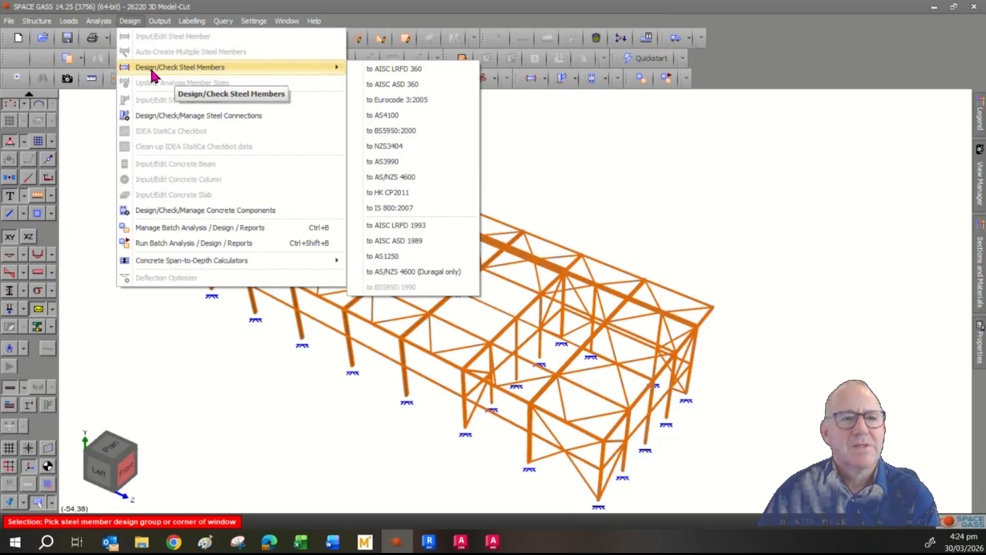
pyautogui.click(422, 147)
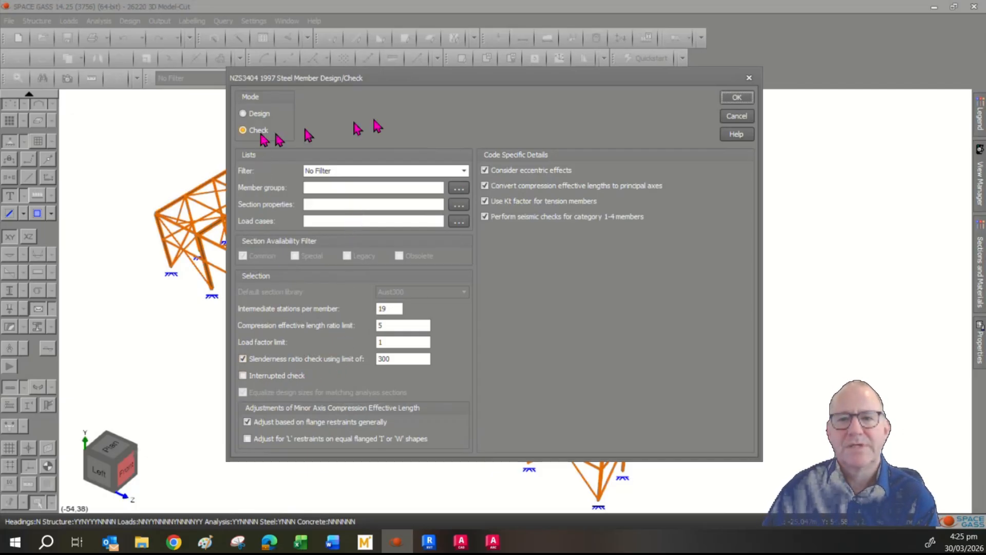
pyautogui.click(727, 98)
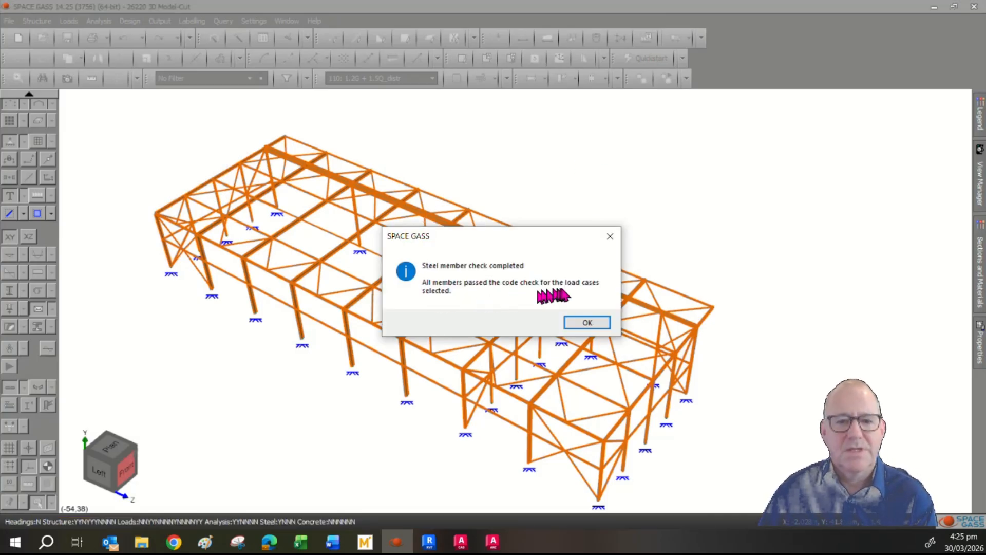
pyautogui.click(587, 323)
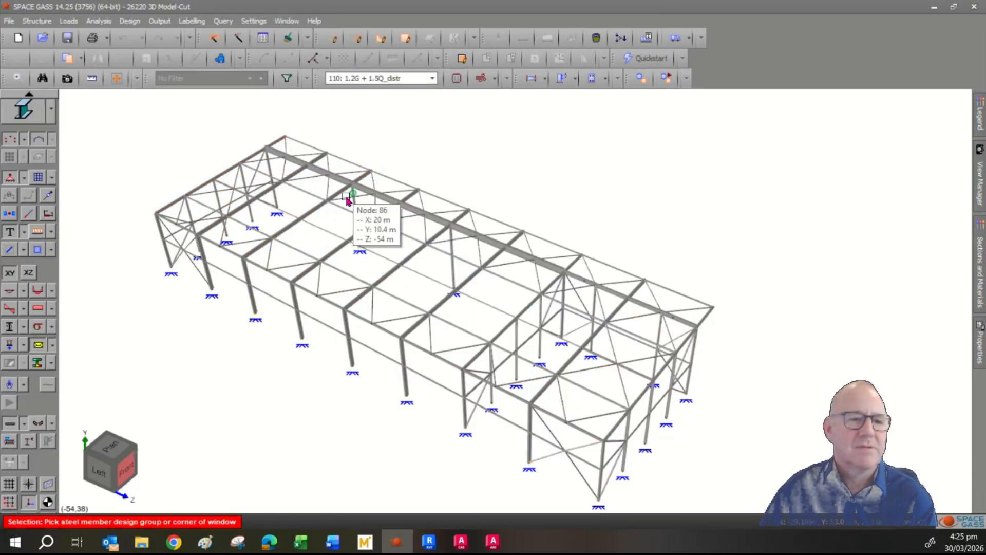
# - Show the NZS3404 design load factors on each member, then hide them again
pyautogui.click(37, 424)
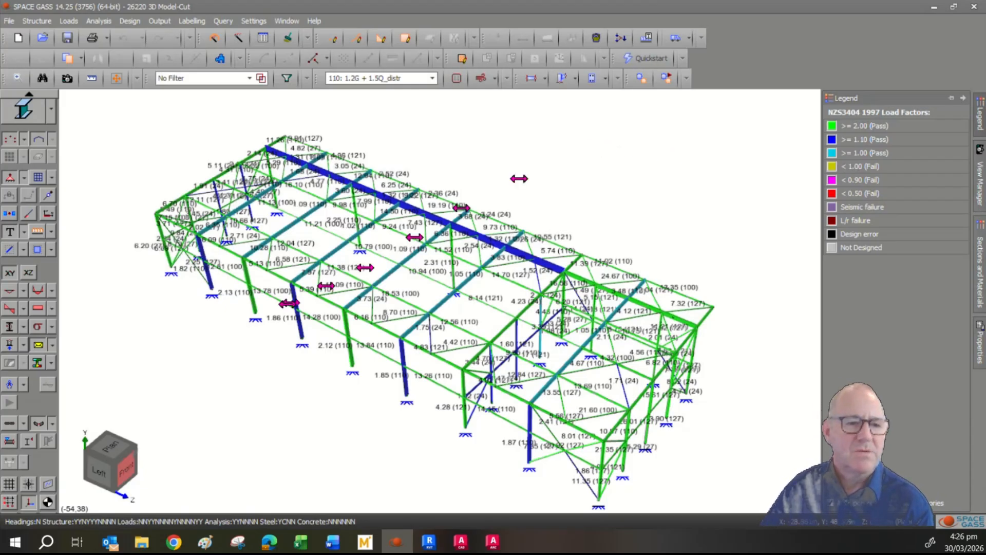
pyautogui.click(38, 422)
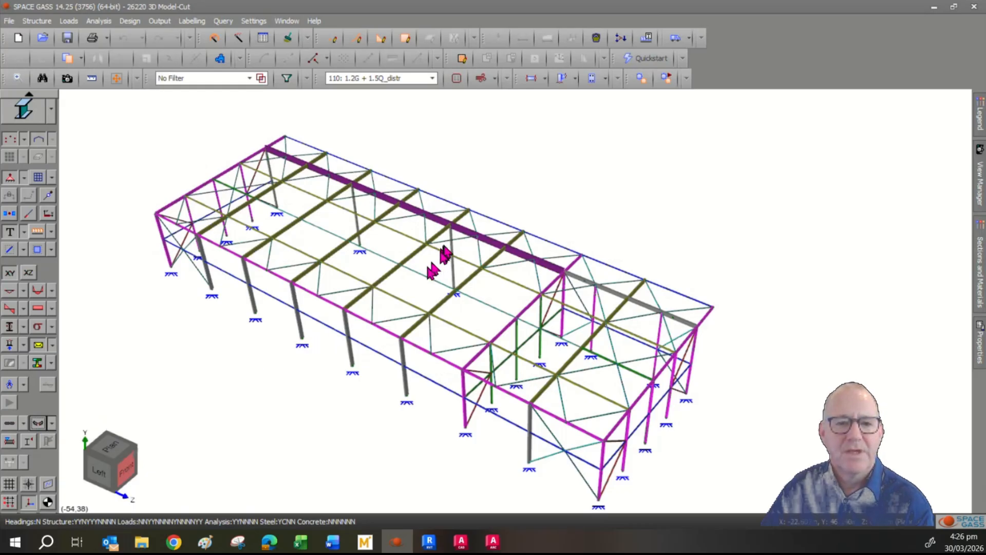
# - Open the steel design data for roof beam member 35 (EavesBeam) and keep the Normal strength grade
pyautogui.click(486, 238)
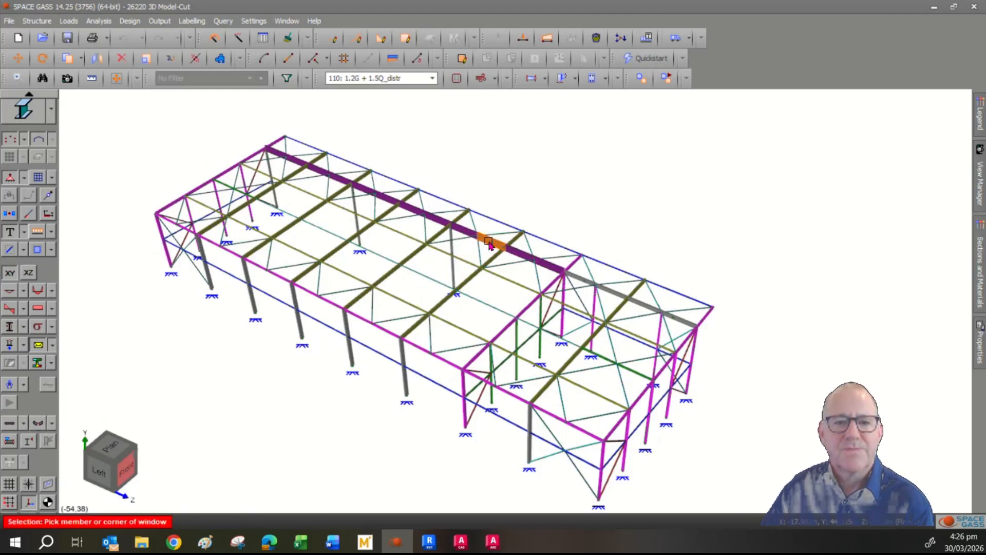
pyautogui.rightClick(490, 244)
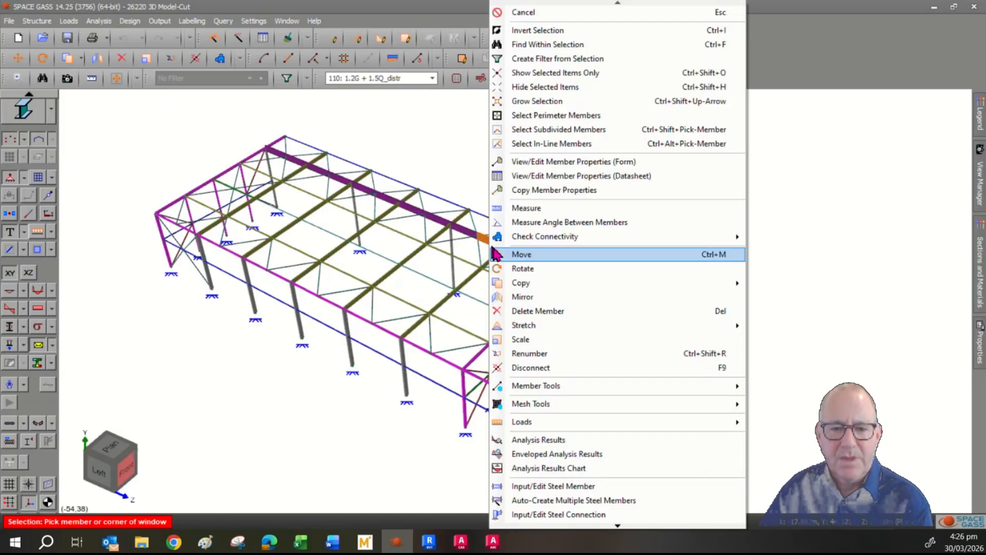
pyautogui.click(568, 491)
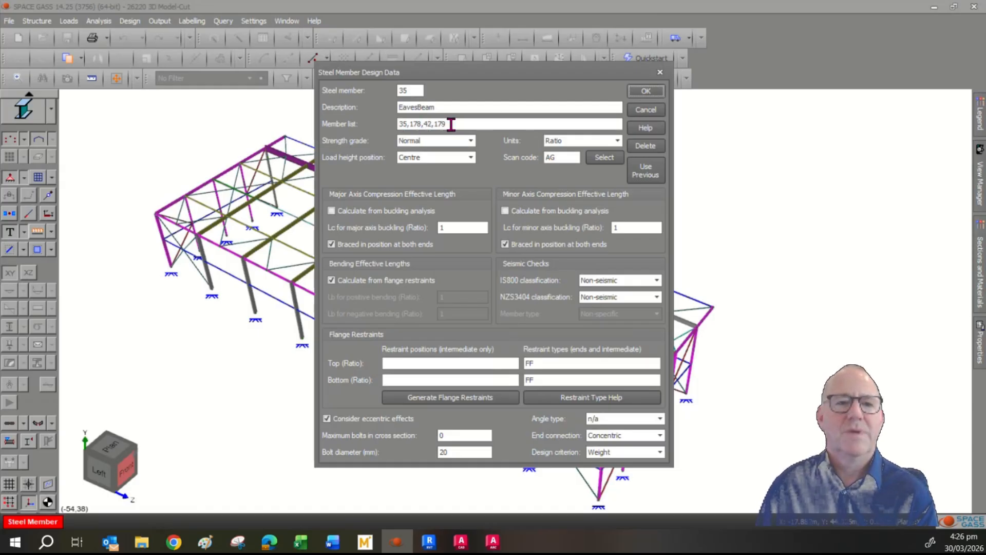
pyautogui.click(474, 144)
pyautogui.click(476, 149)
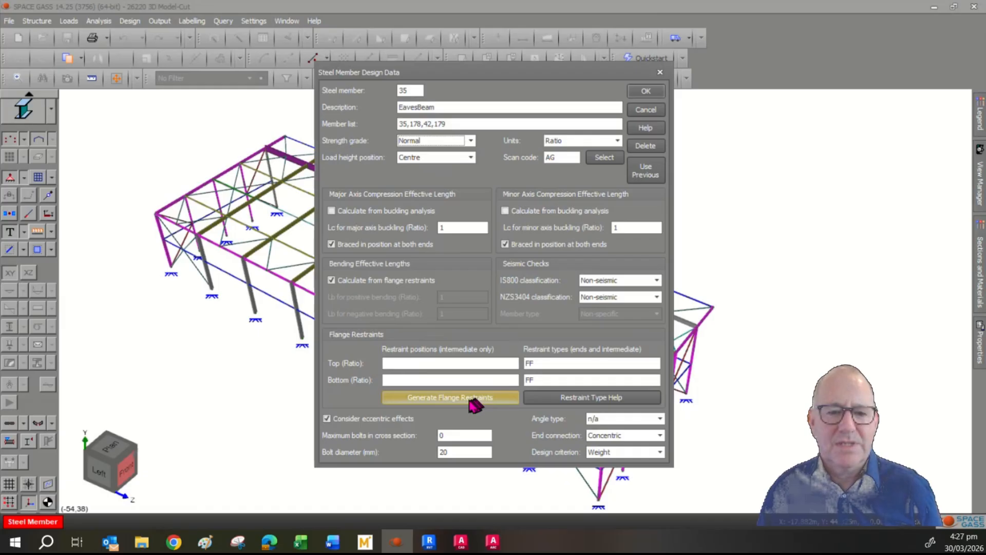
# - Skip flange restraint generation, keep Concentric end connection and Weight criterion, and close without changes
pyautogui.click(453, 399)
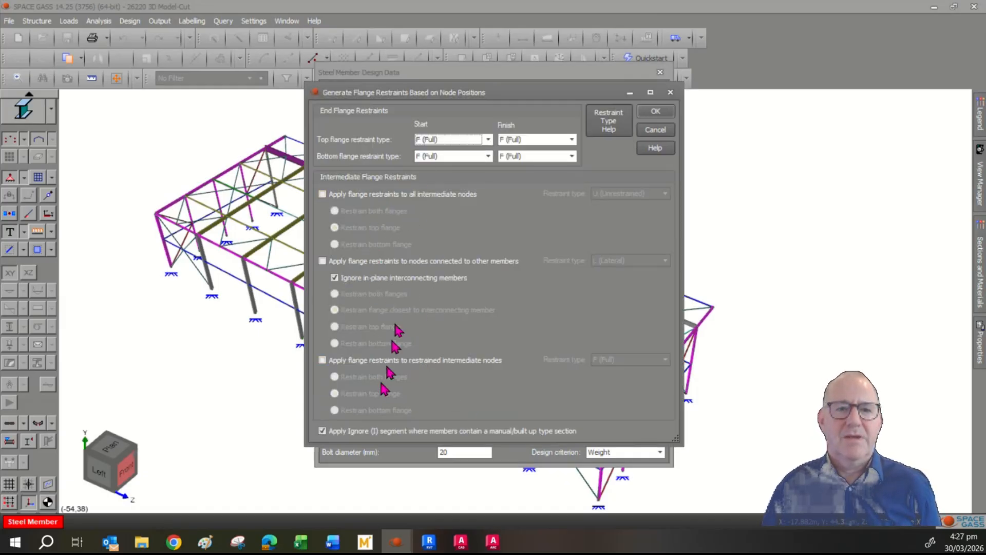
pyautogui.click(656, 129)
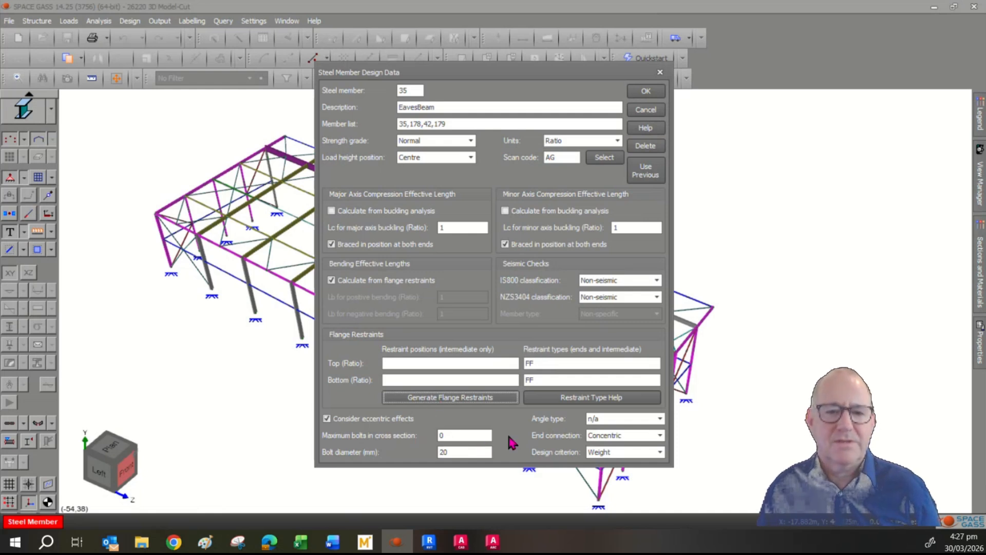
pyautogui.click(609, 435)
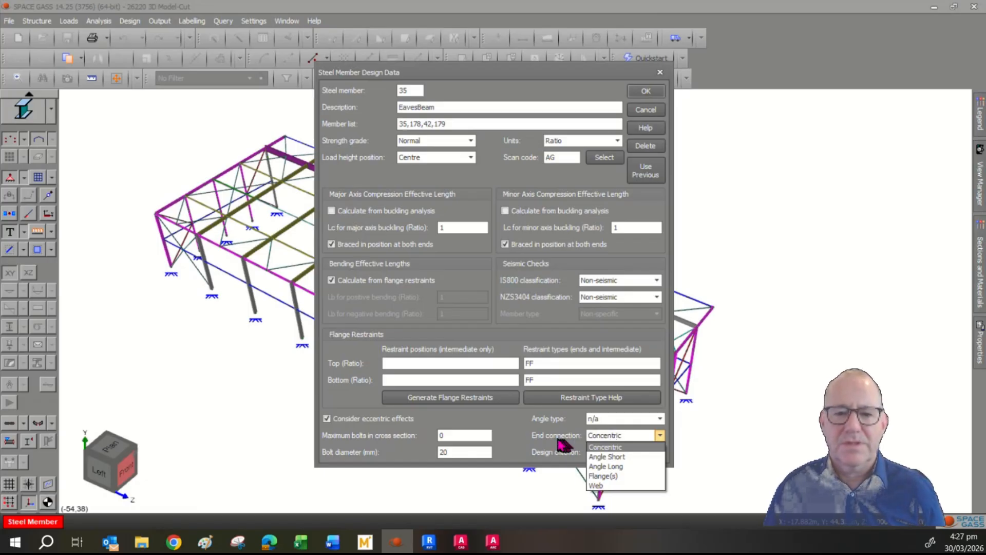
pyautogui.click(505, 442)
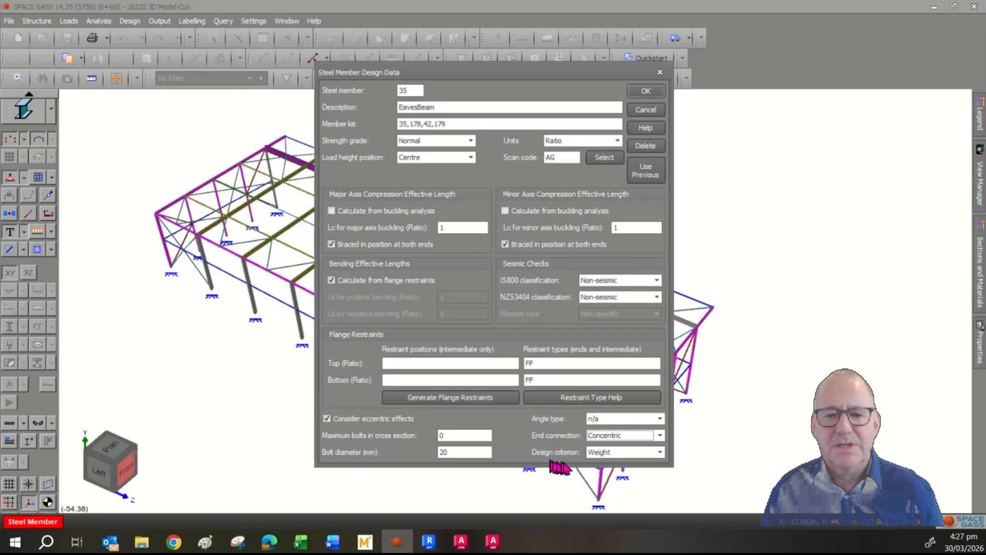
pyautogui.click(598, 453)
pyautogui.click(539, 457)
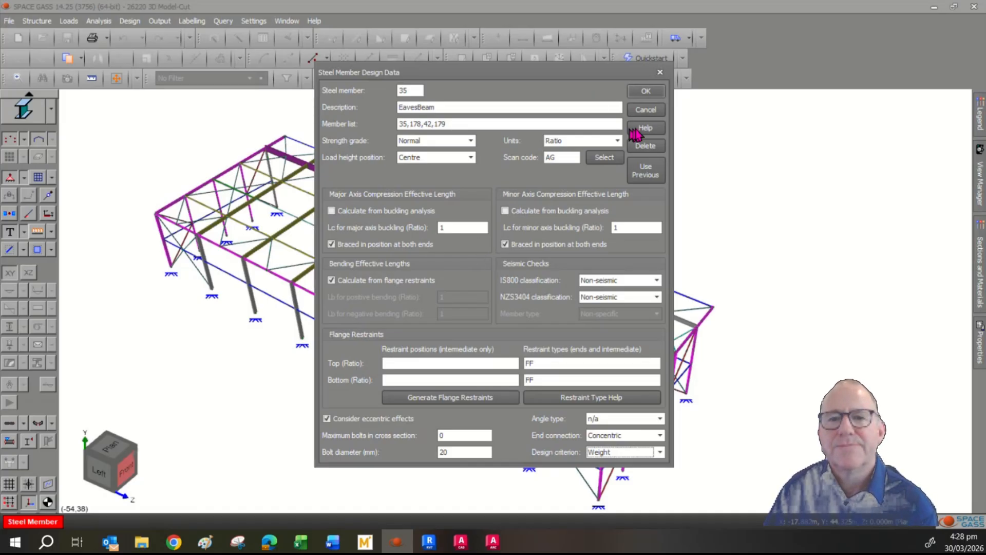
pyautogui.click(646, 111)
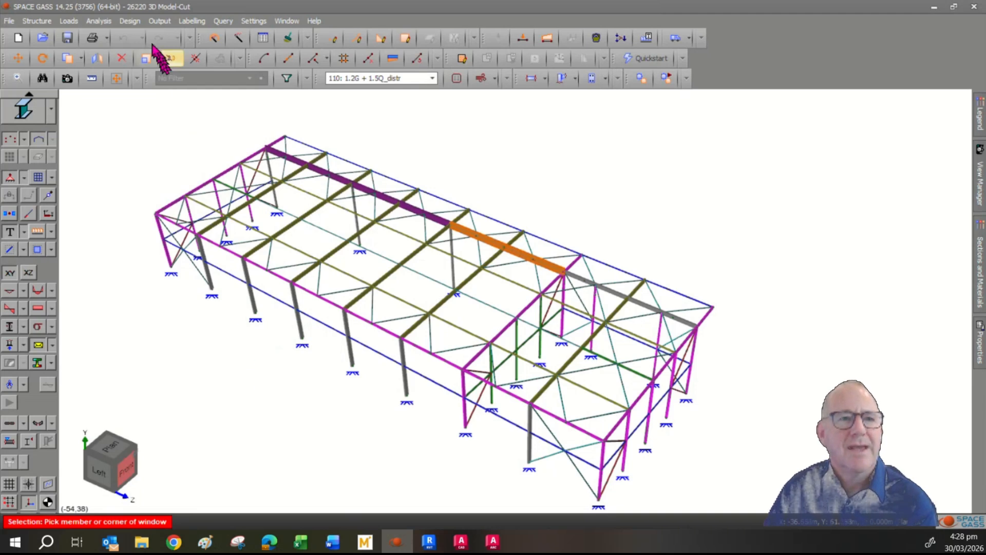
# - Generate a text report with load and analysis items off, filtered to the 2: RoofRafters group
pyautogui.click(158, 20)
pyautogui.click(182, 37)
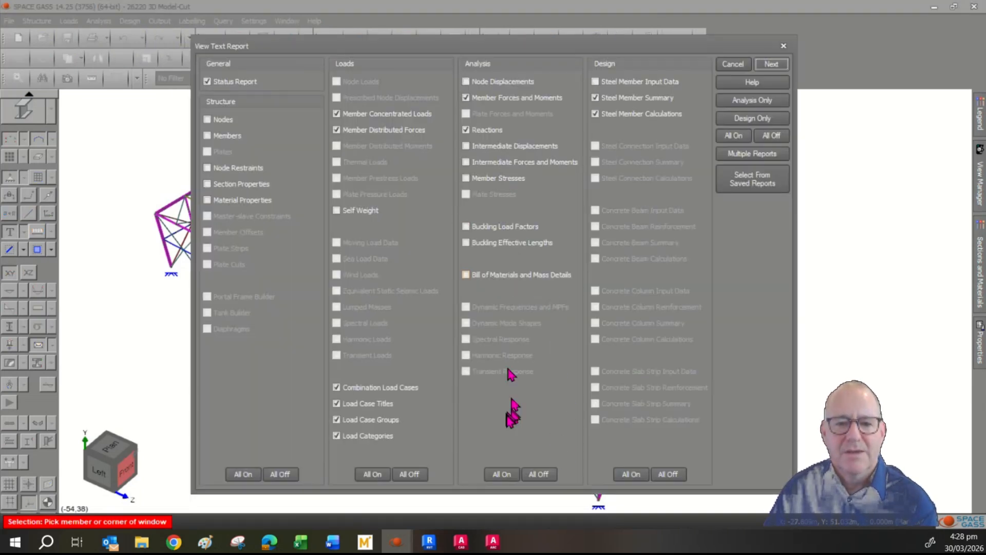
pyautogui.click(539, 474)
pyautogui.click(409, 474)
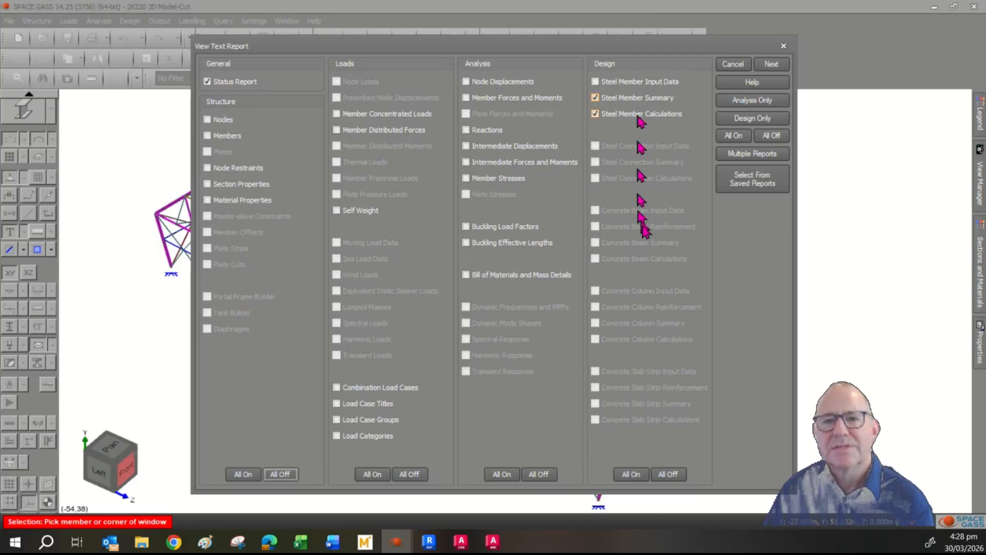
pyautogui.click(772, 65)
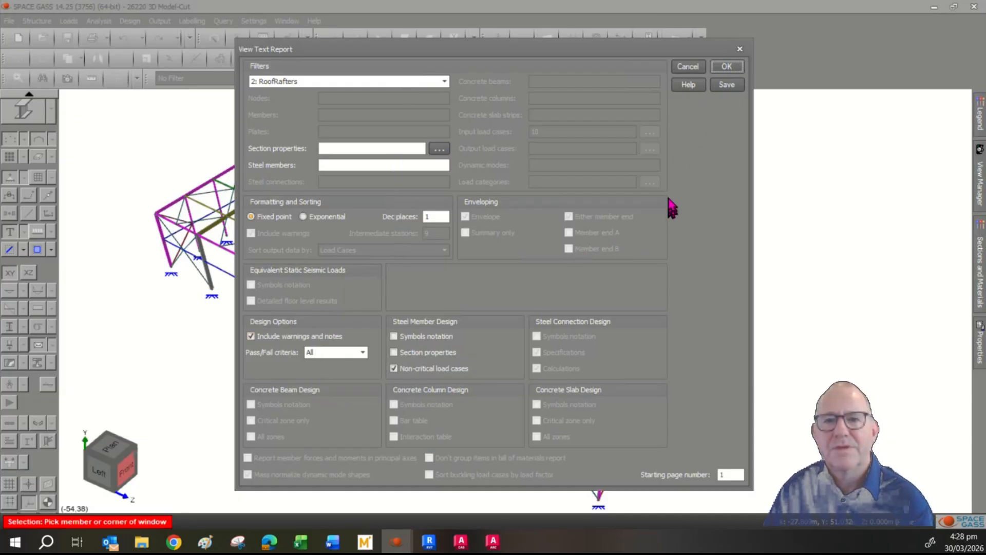
pyautogui.click(726, 84)
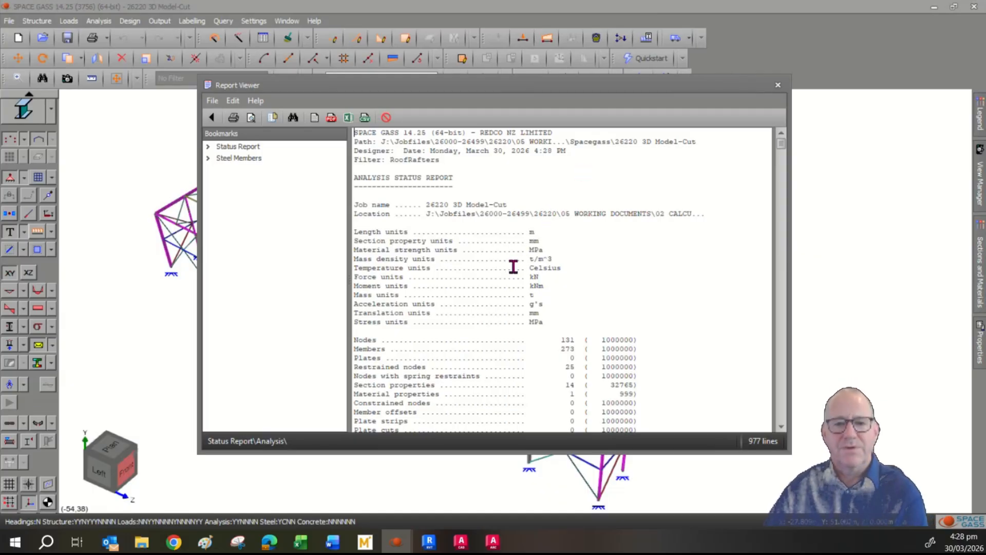
# - Jump to the Steel Members section of the report
pyautogui.scroll(-2, 513, 263)
pyautogui.scroll(-7, 513, 263)
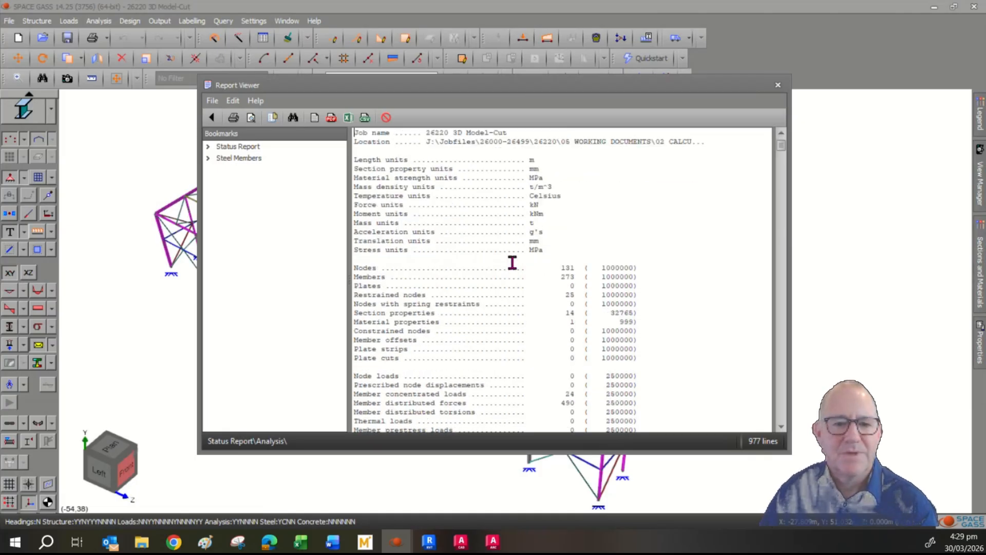
pyautogui.scroll(-3, 509, 264)
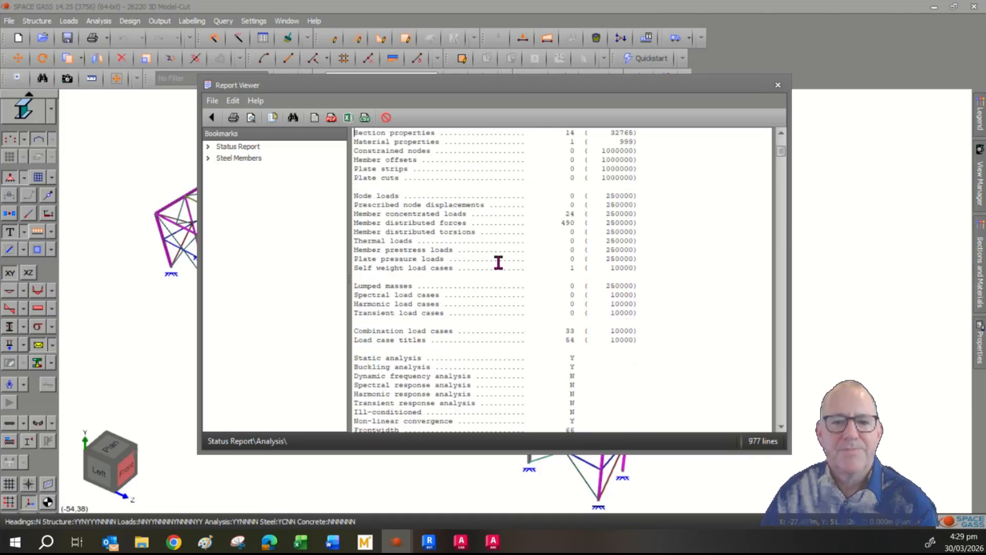
pyautogui.click(244, 158)
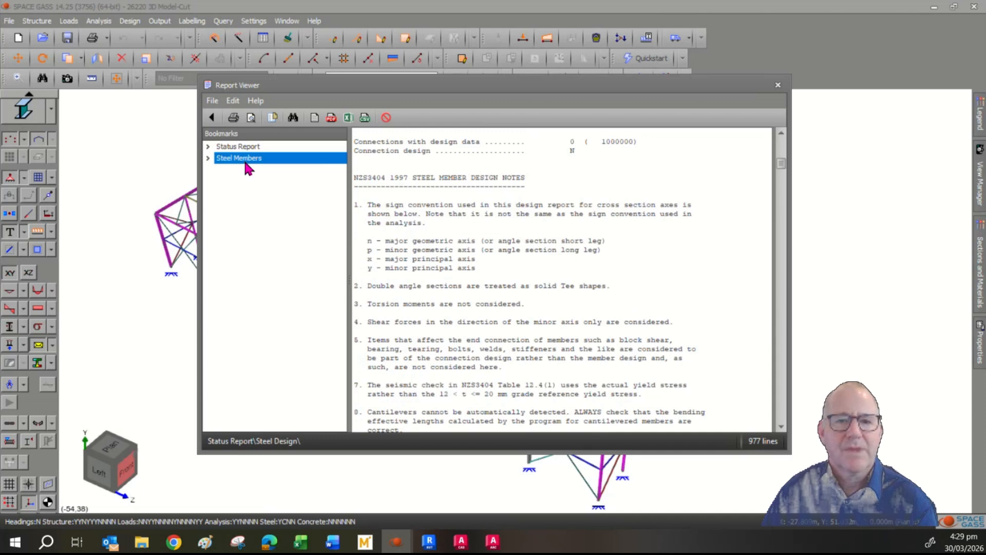
# - Read Member Groups 3 and 5 calculations, down to critical load case 110 with load factor 1.05
pyautogui.scroll(-4, 492, 267)
pyautogui.scroll(-8, 492, 267)
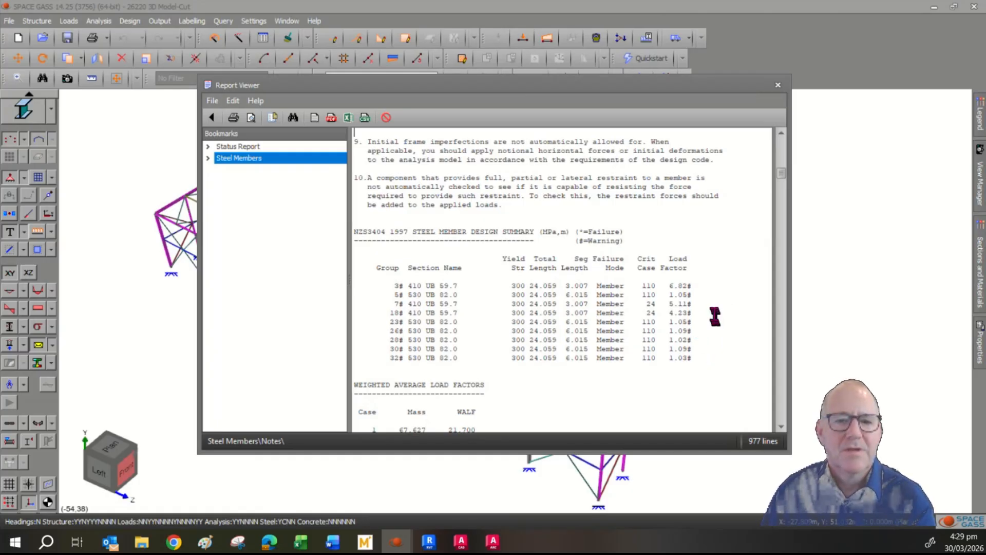
pyautogui.scroll(-6, 715, 316)
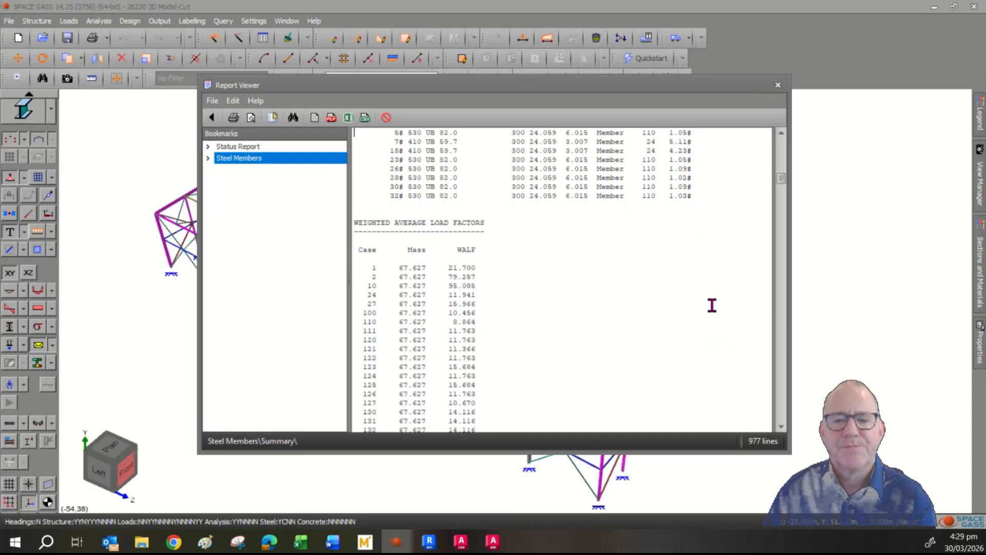
pyautogui.scroll(-9, 711, 305)
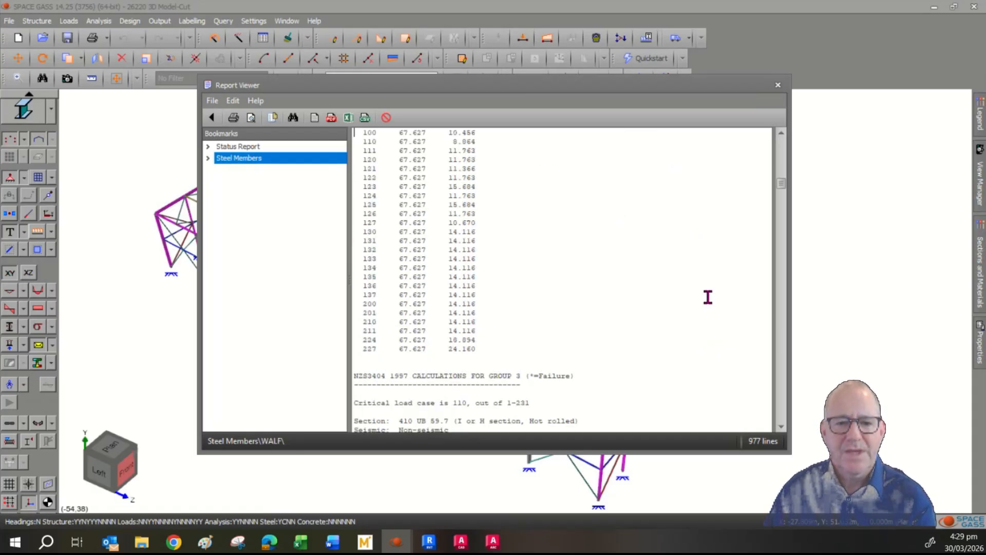
pyautogui.scroll(-8, 708, 295)
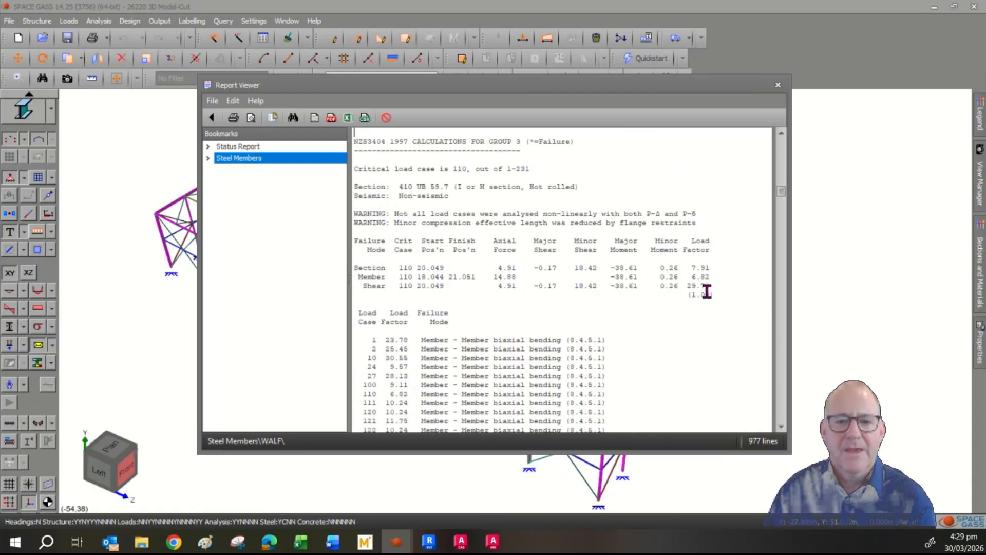
pyautogui.scroll(-11, 706, 292)
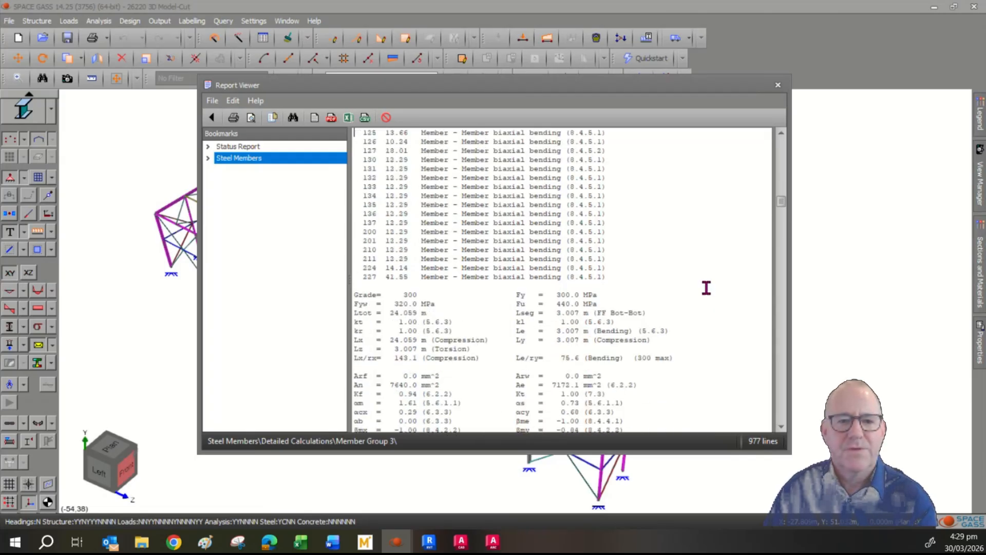
pyautogui.scroll(-2, 706, 287)
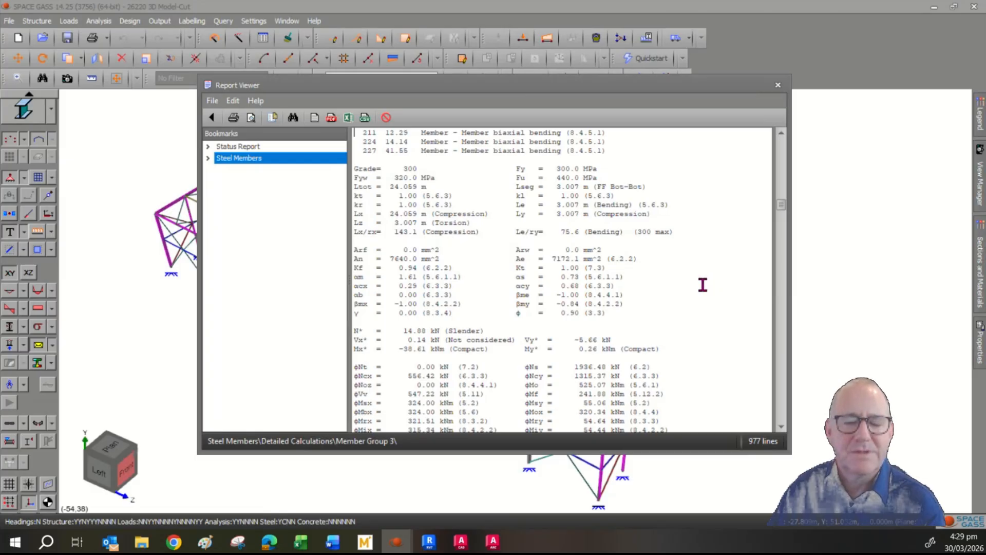
pyautogui.scroll(-4, 704, 285)
pyautogui.scroll(-11, 696, 284)
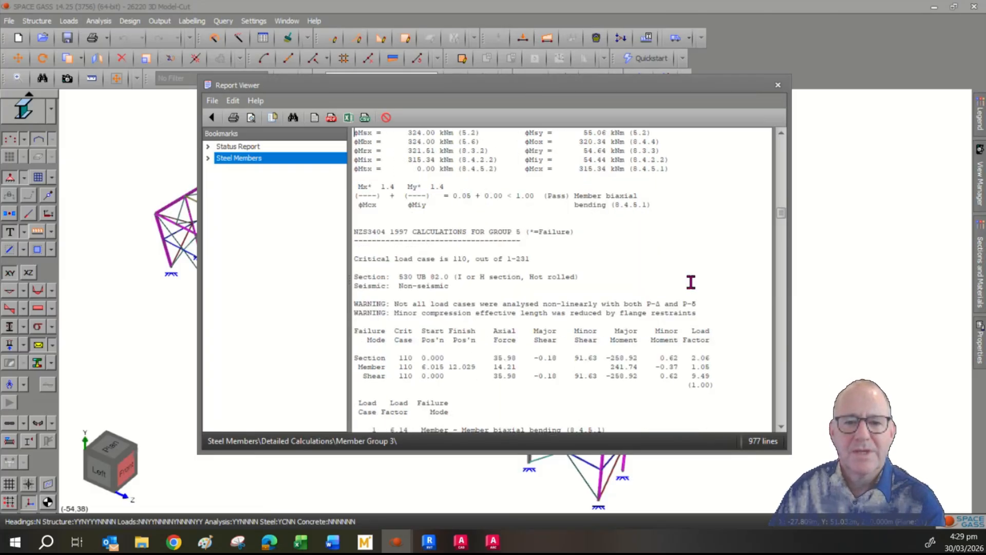
pyautogui.scroll(-1, 689, 282)
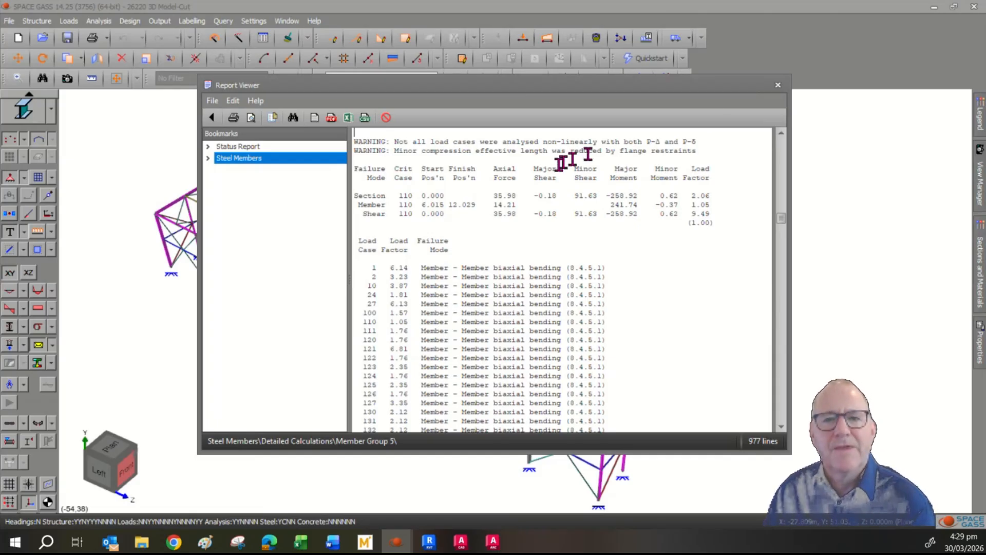
# - Close the report, clear the selection, and select a near-side eaves column and its adjoining rafter
pyautogui.click(778, 86)
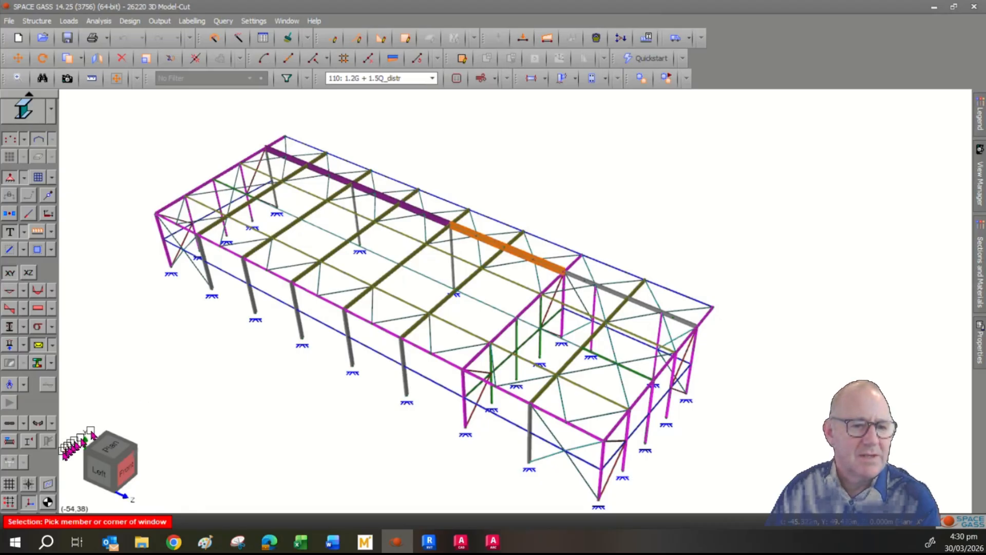
pyautogui.press('Escape')
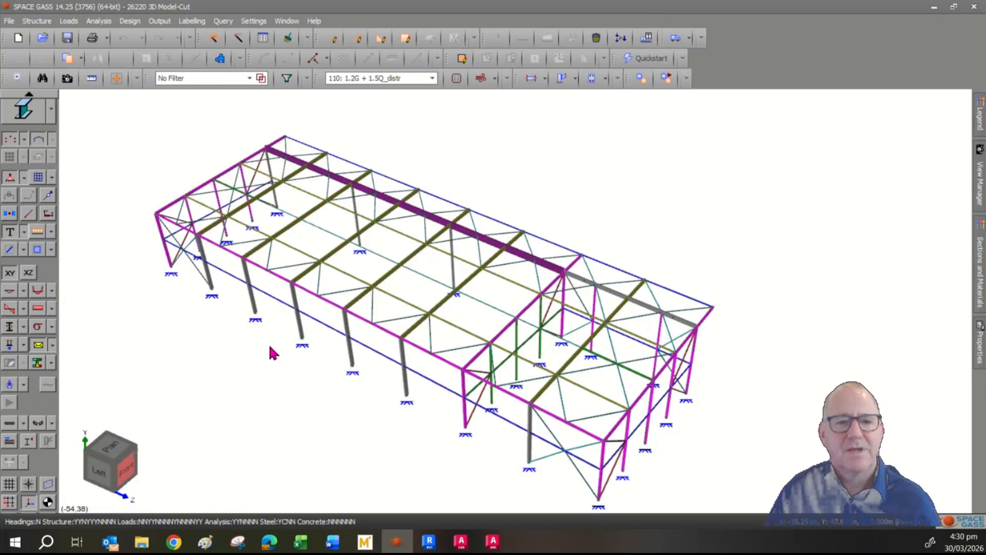
pyautogui.click(292, 304)
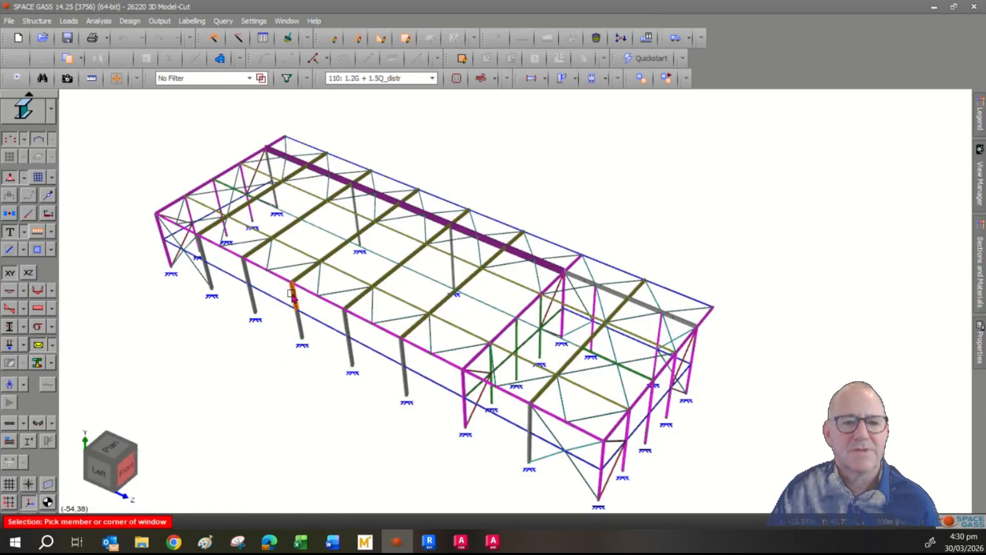
pyautogui.click(307, 276)
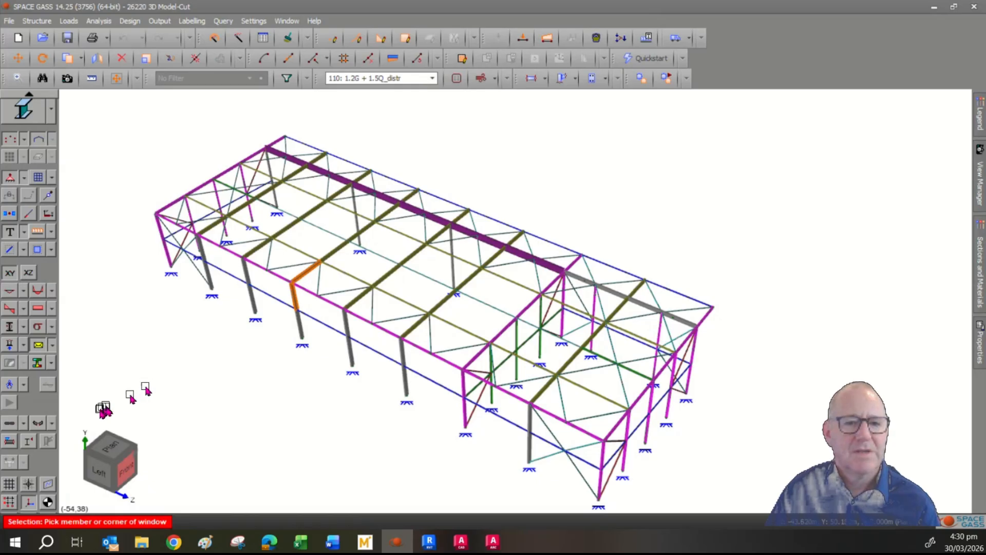
pyautogui.rightClick(194, 365)
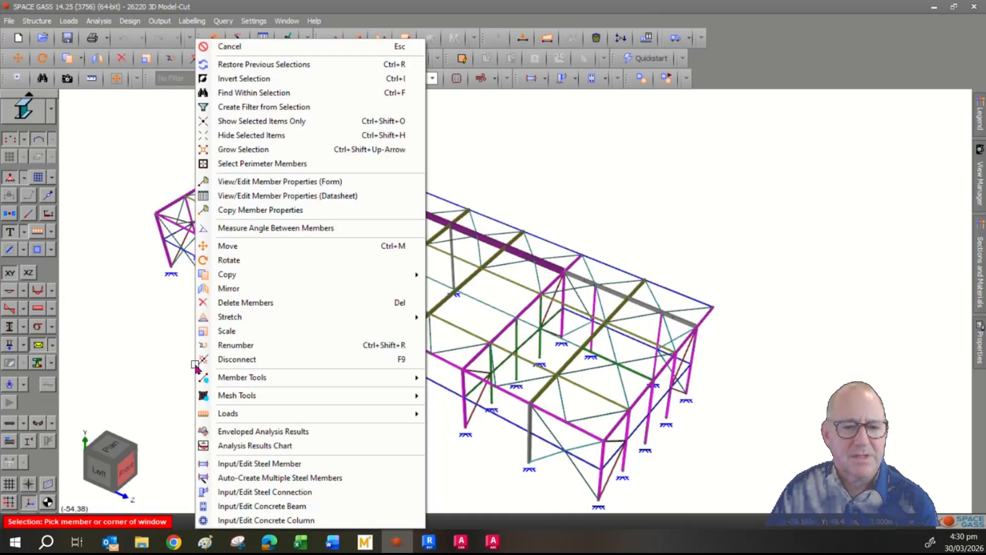
# - Design a bolted end plate connection between members 91 and 28, passing at utilisation 0.97
pyautogui.click(289, 494)
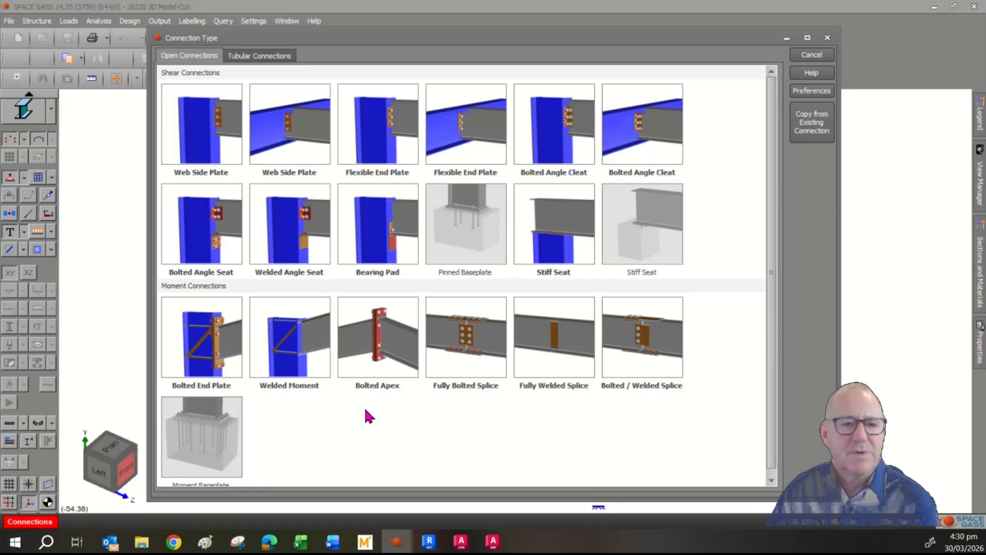
pyautogui.click(236, 355)
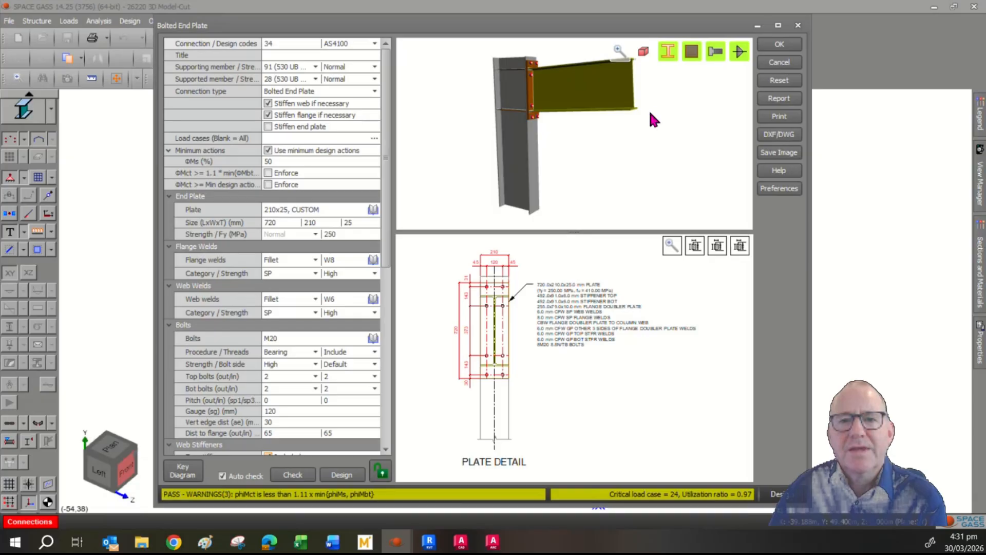
pyautogui.moveTo(653, 119)
pyautogui.mouseDown()
pyautogui.moveTo(654, 132)
pyautogui.moveTo(607, 137)
pyautogui.moveTo(638, 115)
pyautogui.mouseUp()
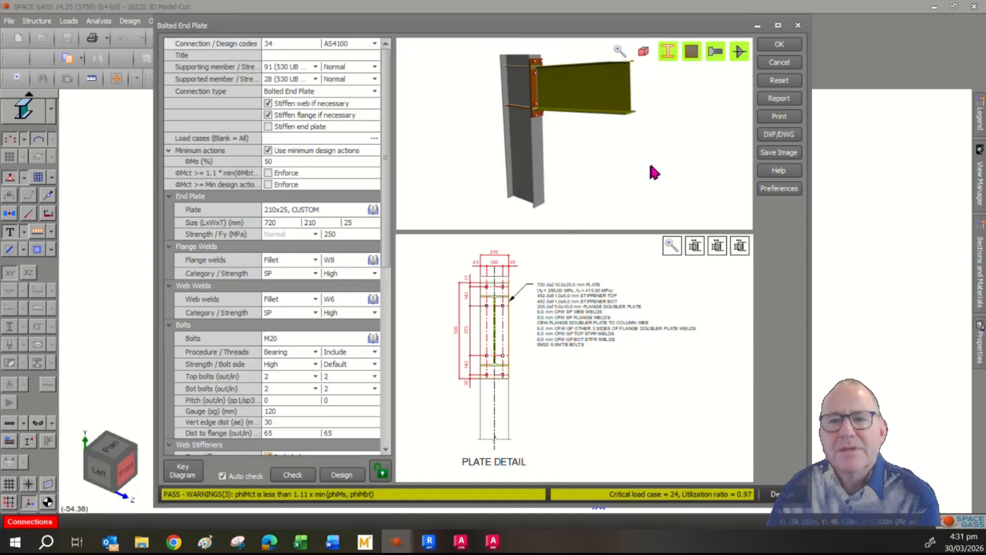
# - Review the DXF/DWG export file types for the end plate detail, then cancel the export
pyautogui.click(787, 140)
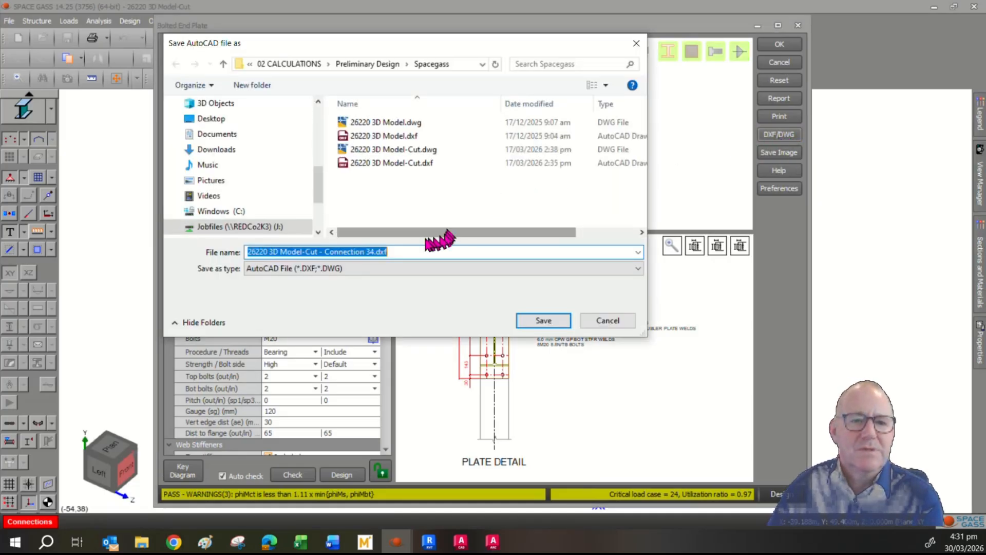
pyautogui.click(361, 269)
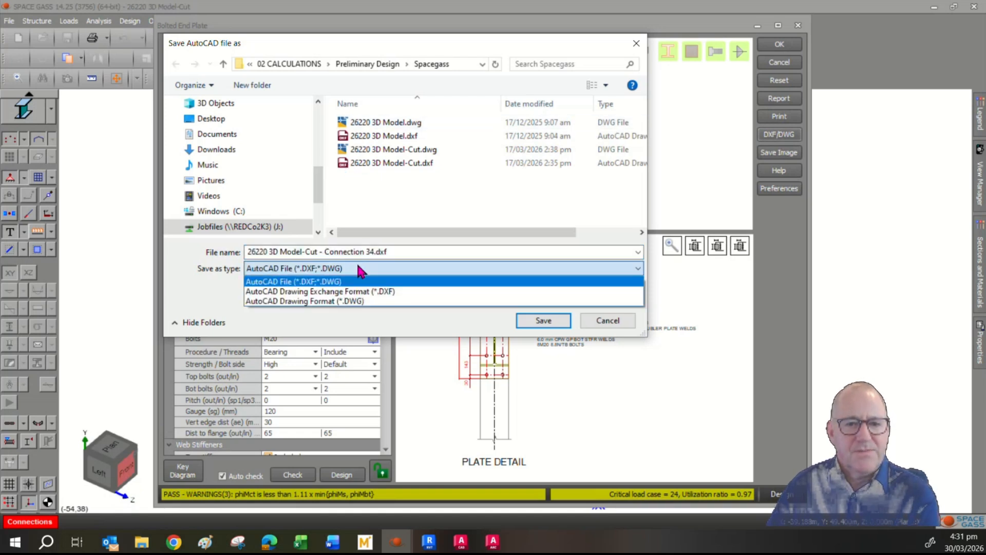
pyautogui.click(456, 196)
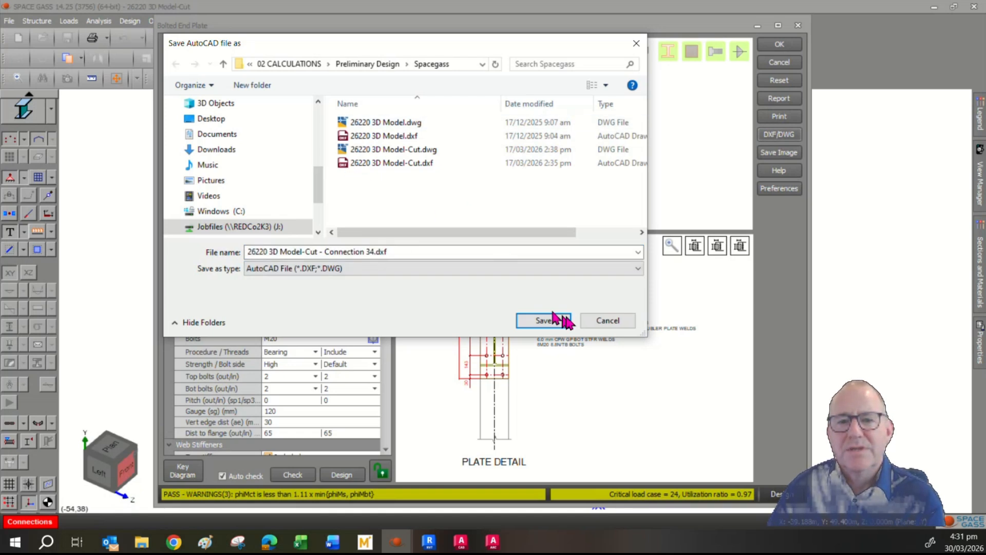
pyautogui.click(598, 318)
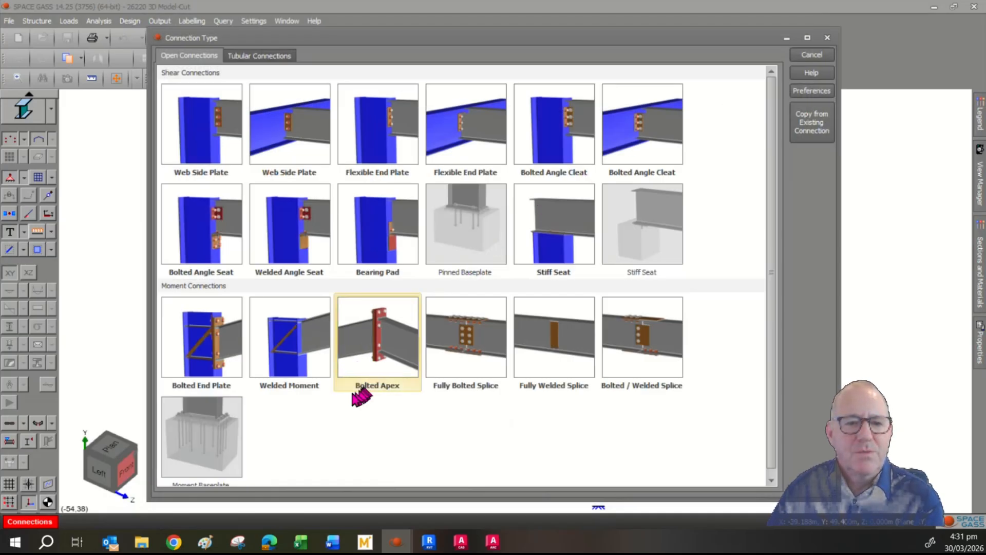
# - Change connection 34 to a Welded Moment connection, passing at utilisation 0.99, then close it
pyautogui.click(322, 363)
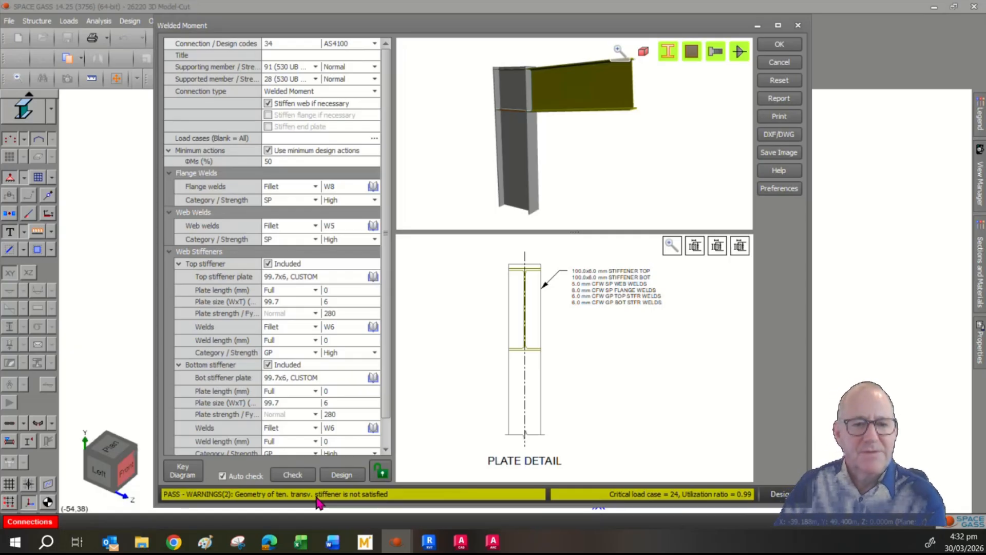
pyautogui.press('Escape')
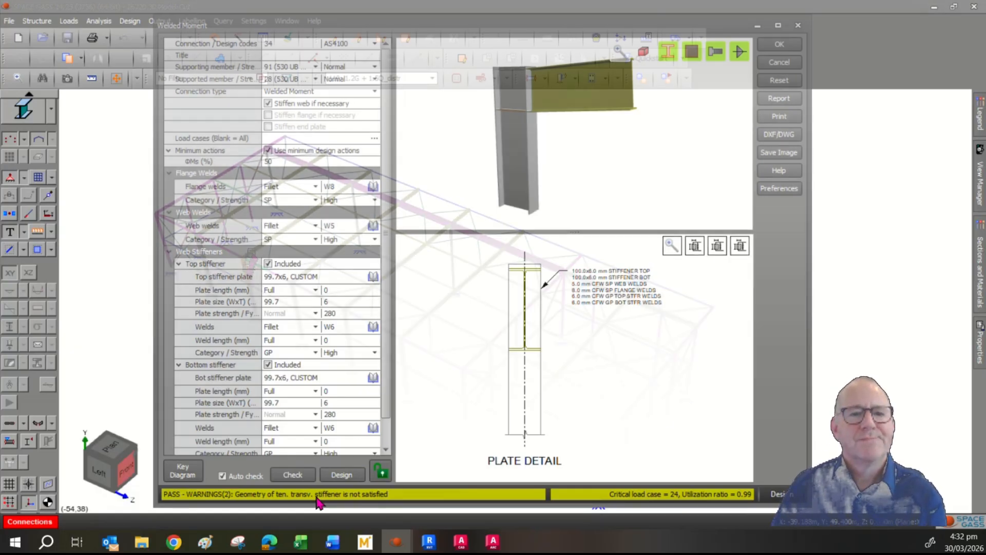
# - Select columns and rafters on several near-side frames, attempt a connection, and dismiss the member-limit error
pyautogui.click(310, 278)
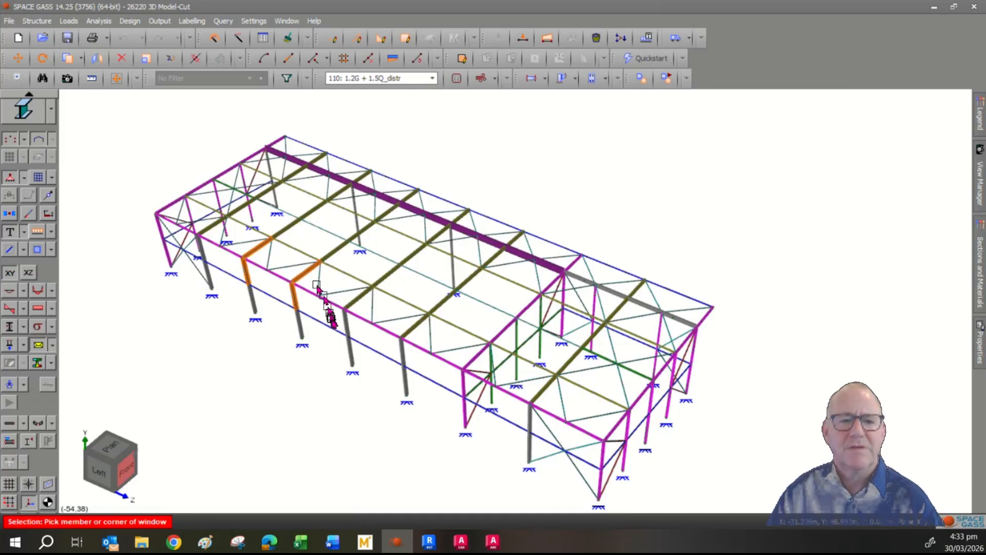
pyautogui.click(348, 326)
pyautogui.click(360, 304)
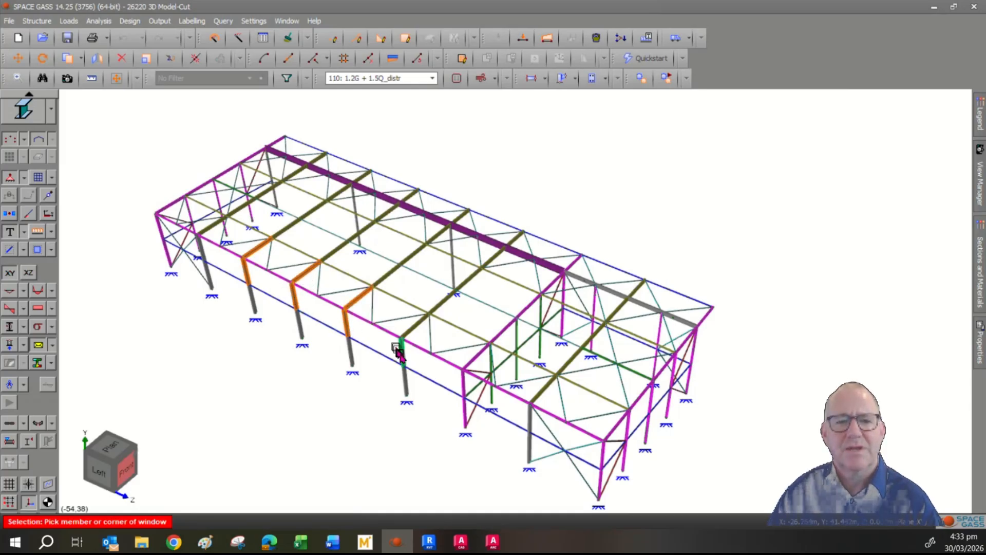
pyautogui.click(403, 346)
pyautogui.click(414, 328)
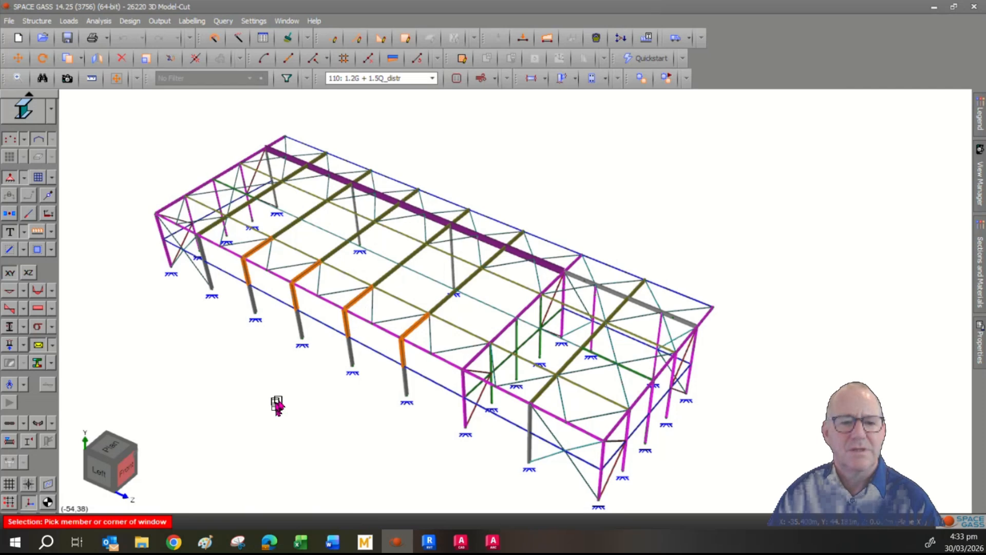
pyautogui.rightClick(278, 404)
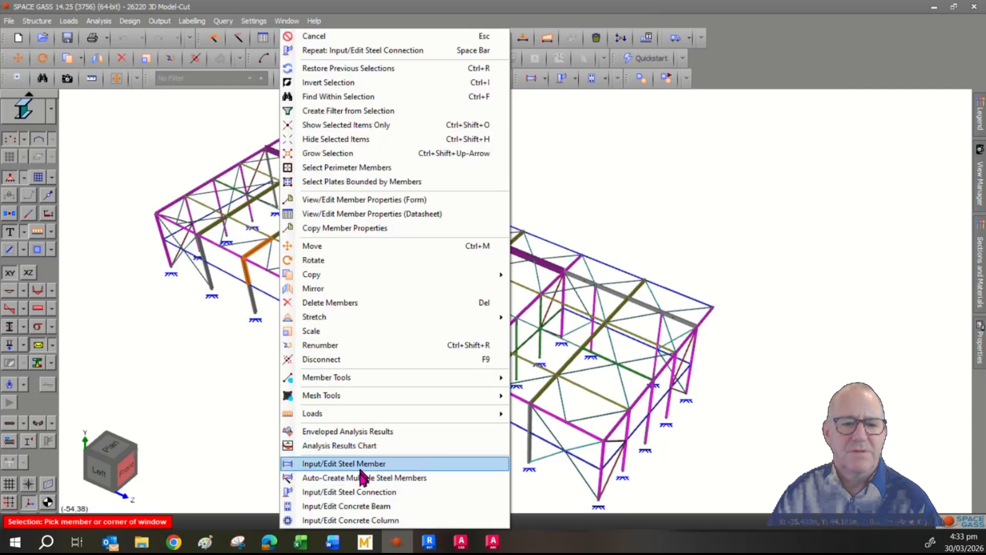
pyautogui.click(370, 495)
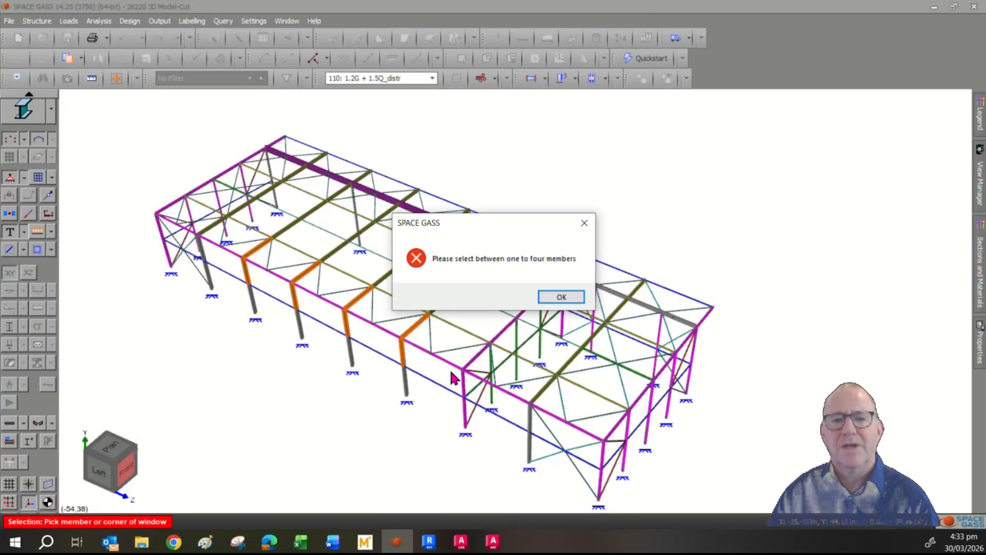
pyautogui.click(560, 297)
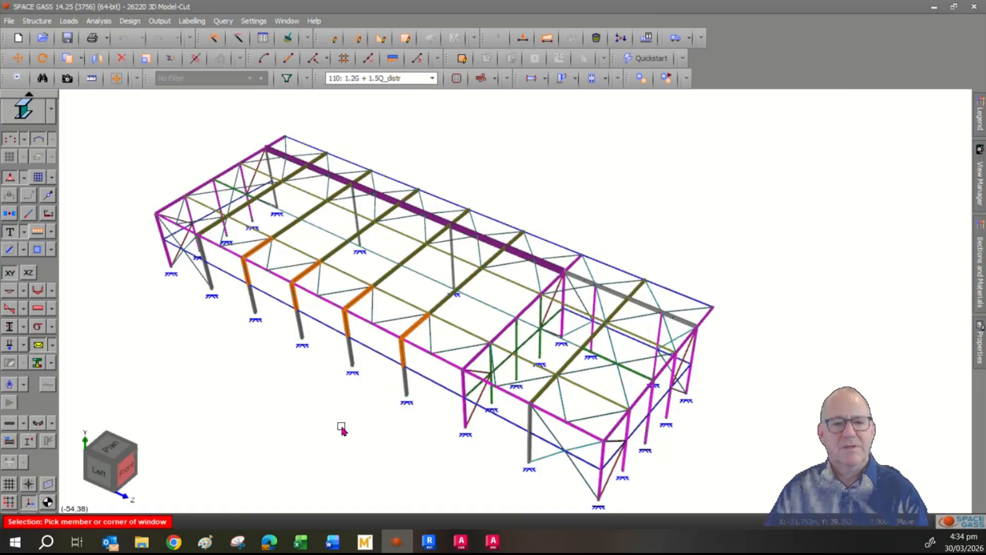